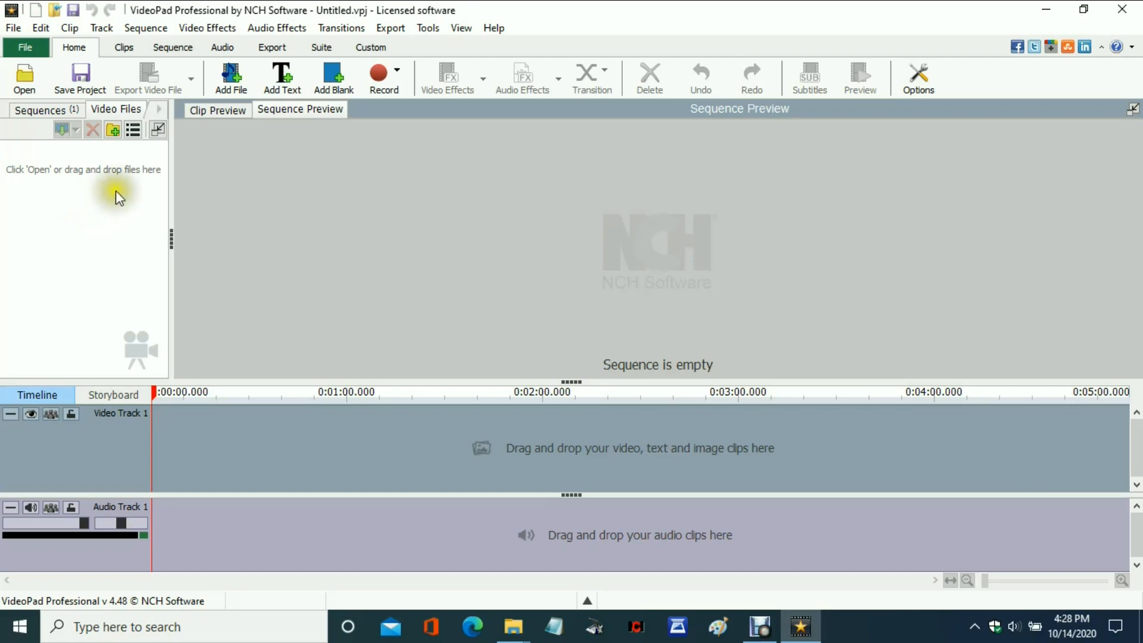
Add the video files GH011277, GH011278 and GH011279 from the EDIT DEMO folder to the project.
{"action": "left_click", "coordinate": [230, 85]}
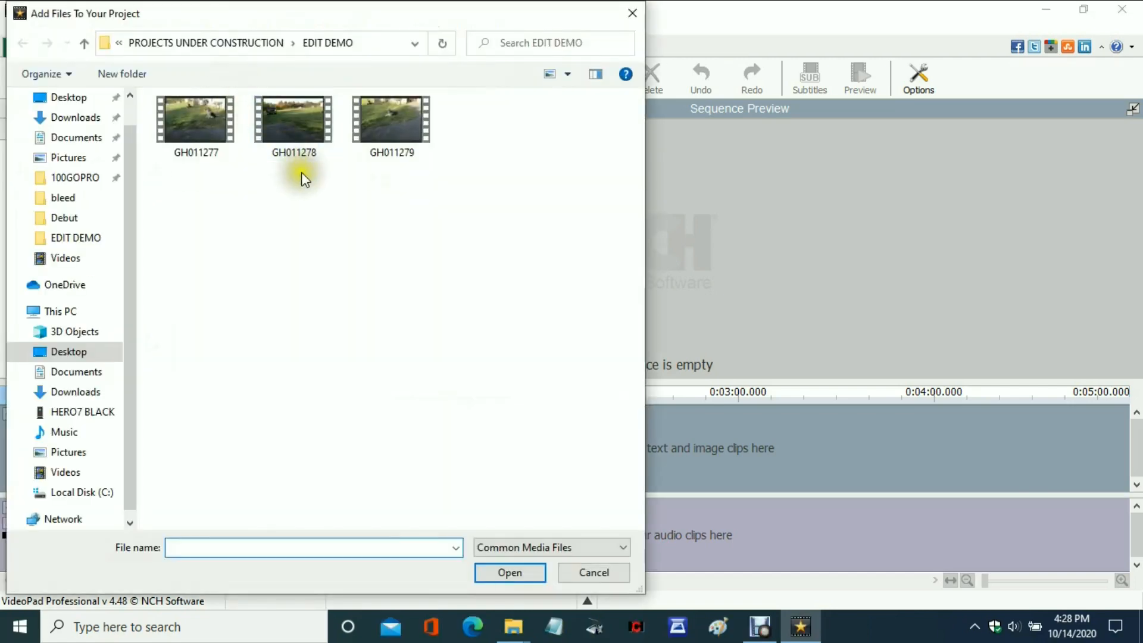
{"action": "left_click_drag", "start_coordinate": [531, 118], "coordinate": [166, 131]}
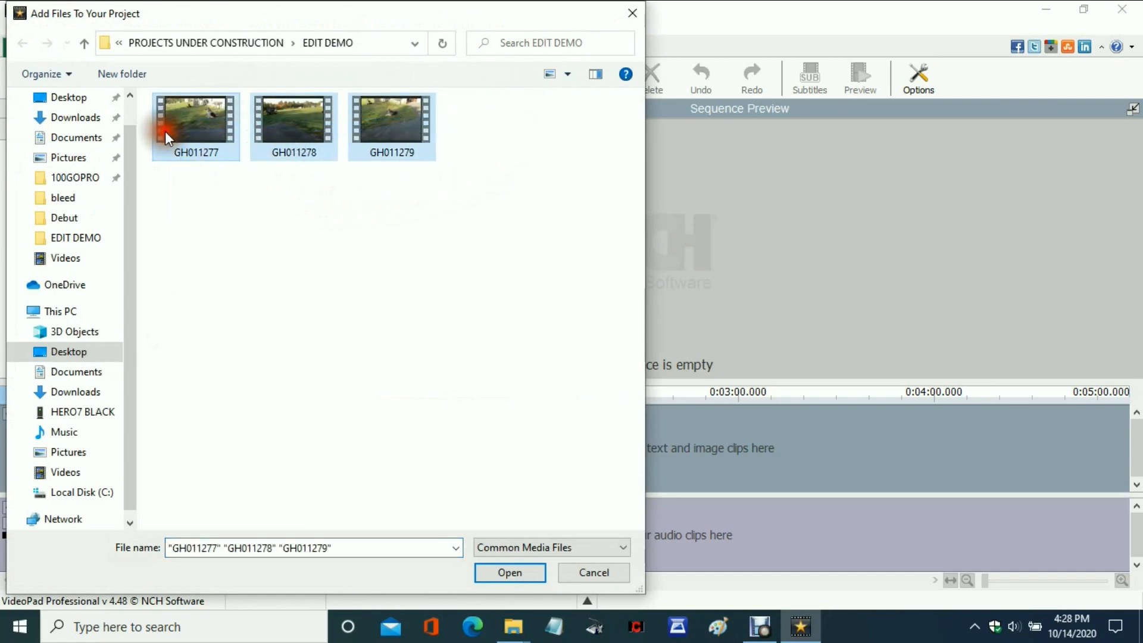
{"action": "left_click", "coordinate": [527, 574]}
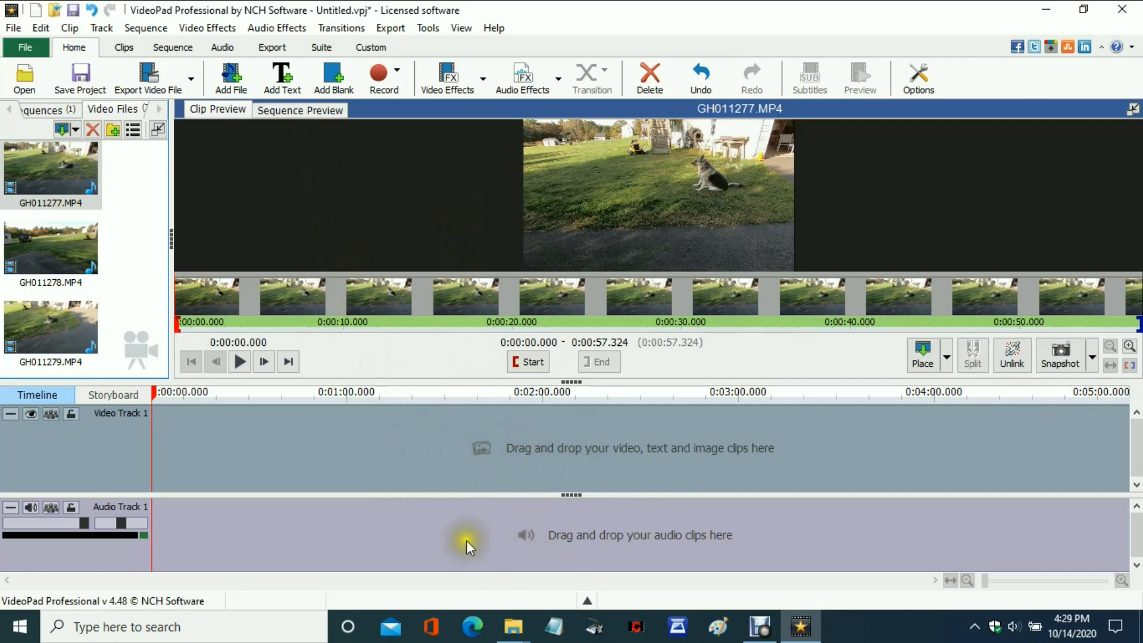
Look through the video effects available for the GH011277.MP4 clip without applying any.
{"action": "left_click", "coordinate": [505, 545]}
{"action": "left_click", "coordinate": [489, 345]}
{"action": "left_click", "coordinate": [448, 83]}
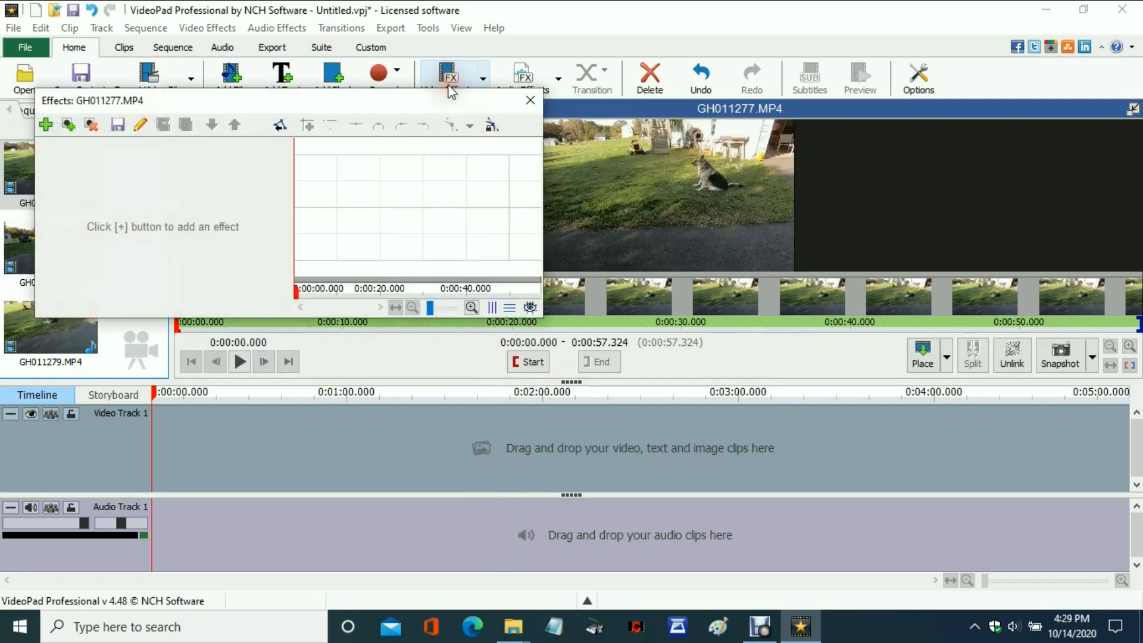
{"action": "left_click", "coordinate": [46, 124]}
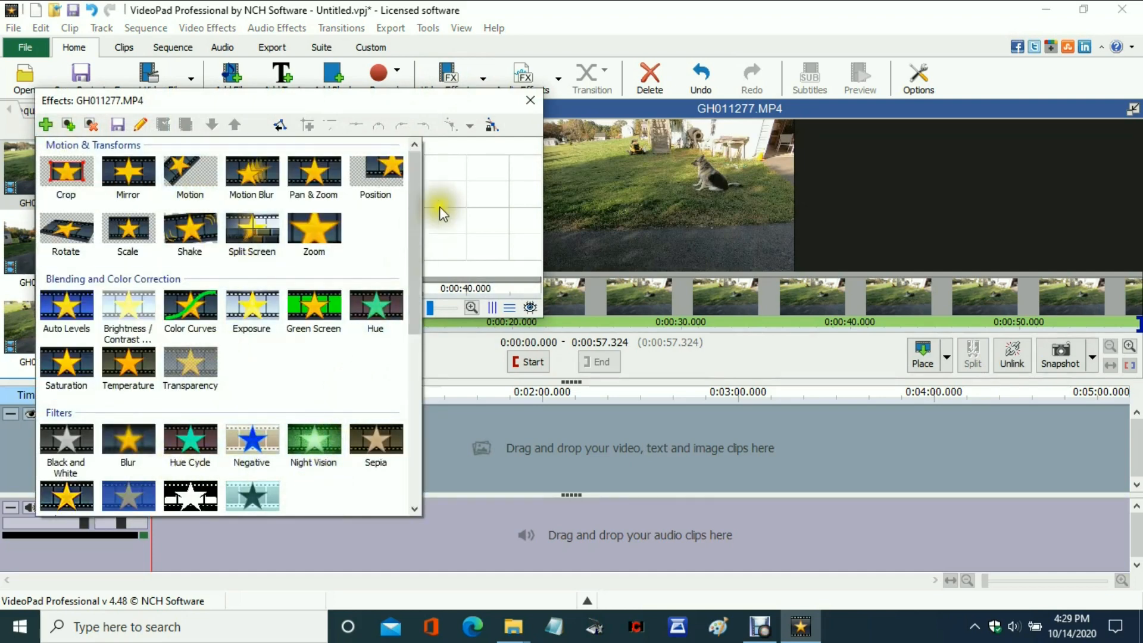
{"action": "left_click", "coordinate": [530, 101]}
{"action": "left_click", "coordinate": [531, 101]}
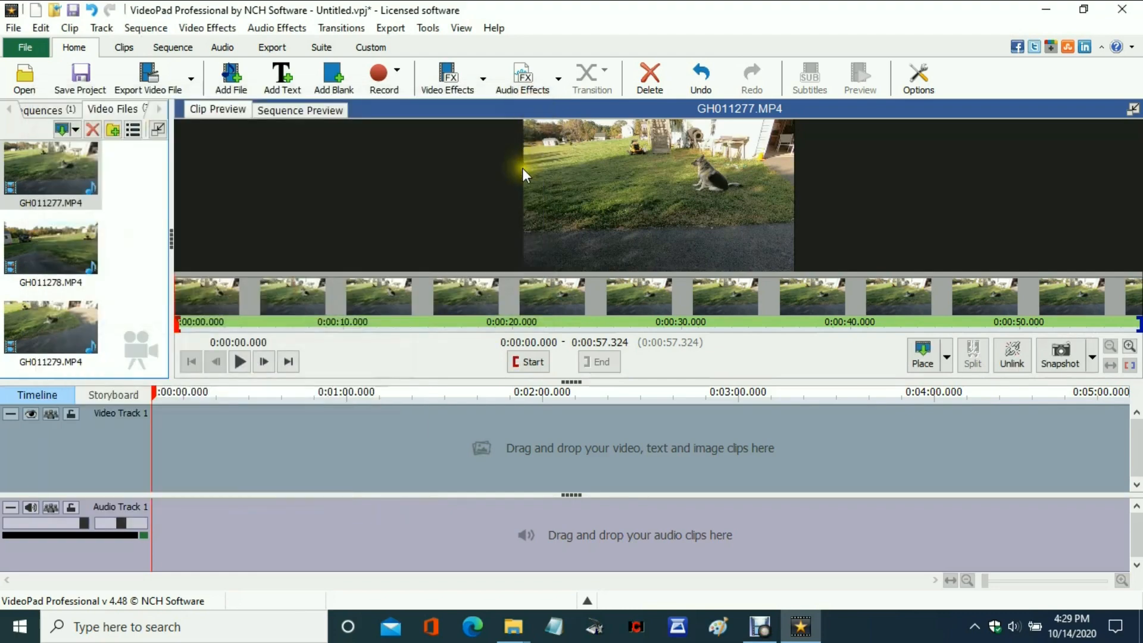
View the audio effects window and the video effects window for GH011277.MP4, closing each one.
{"action": "left_click", "coordinate": [520, 73]}
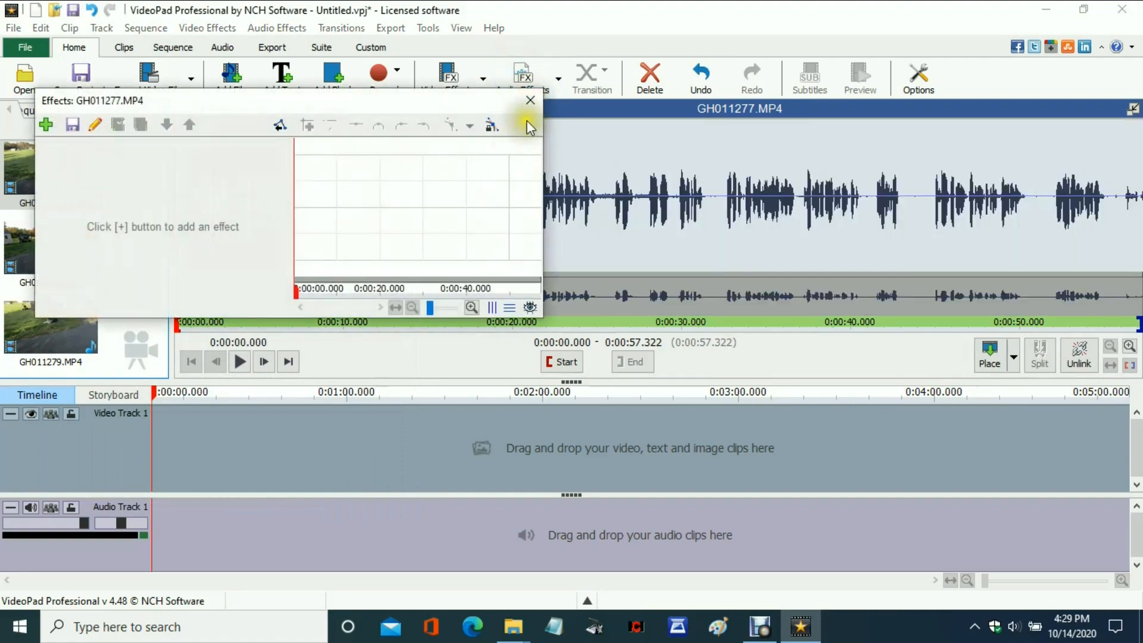
{"action": "left_click", "coordinate": [529, 100]}
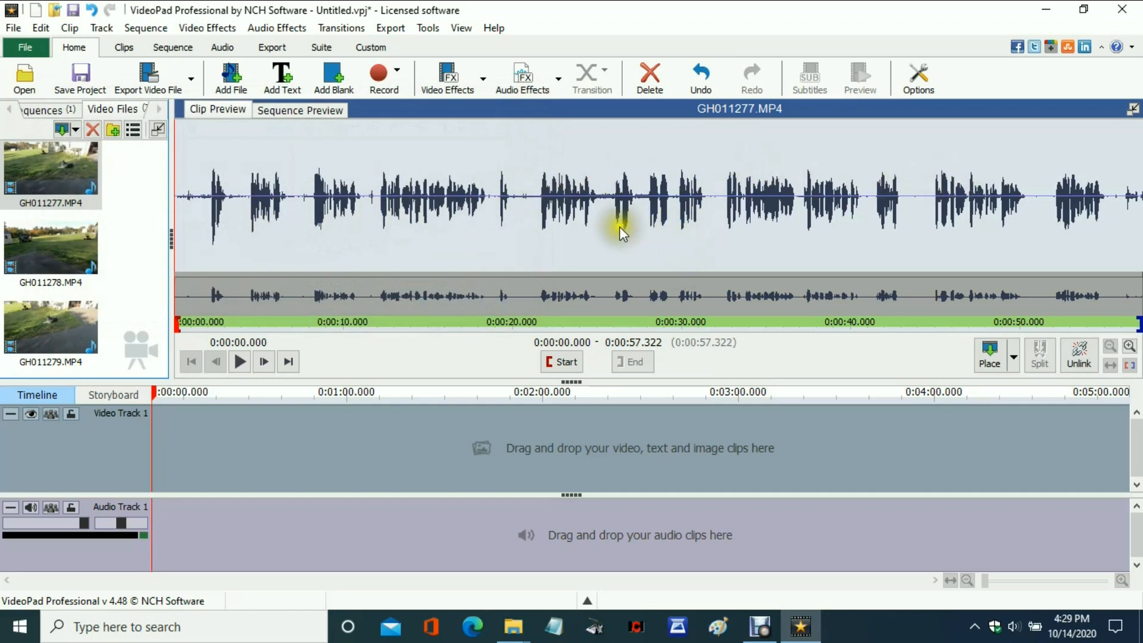
{"action": "left_click", "coordinate": [452, 84]}
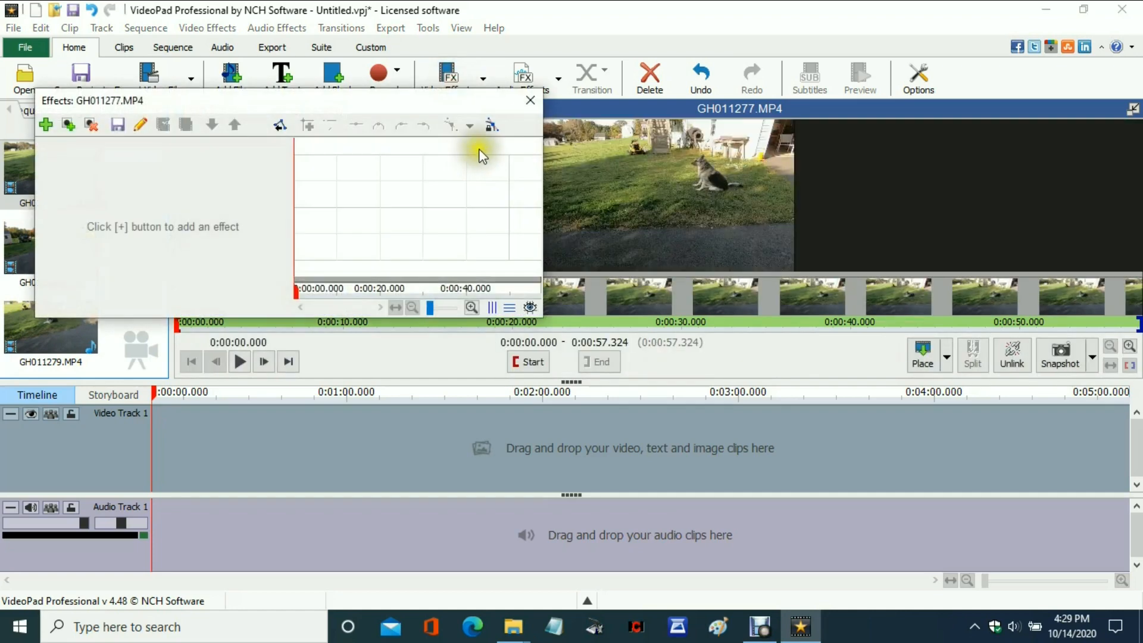
{"action": "left_click", "coordinate": [531, 108]}
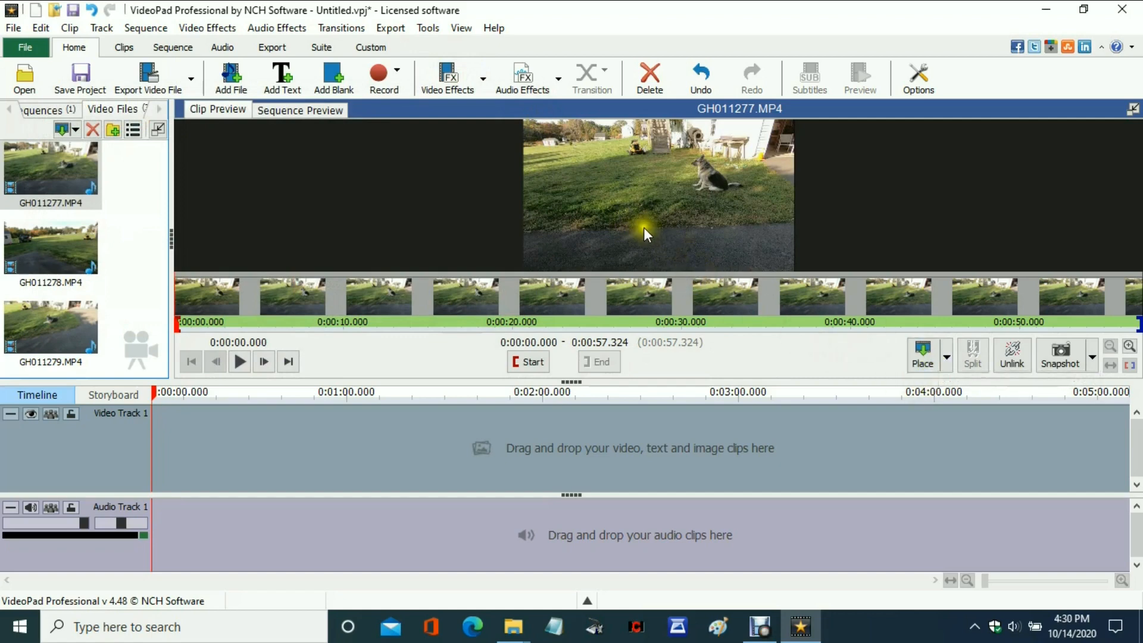
Place GH011277.MP4 at the start of the sequence and unlink its audio from the video.
{"action": "left_click", "coordinate": [946, 359]}
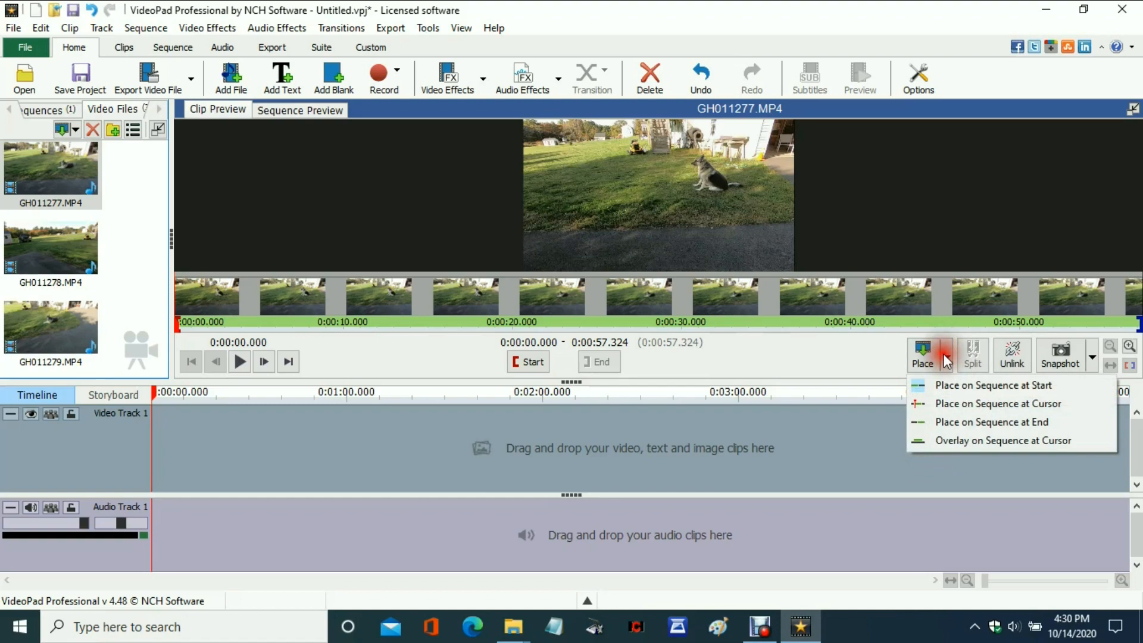
{"action": "left_click", "coordinate": [962, 385]}
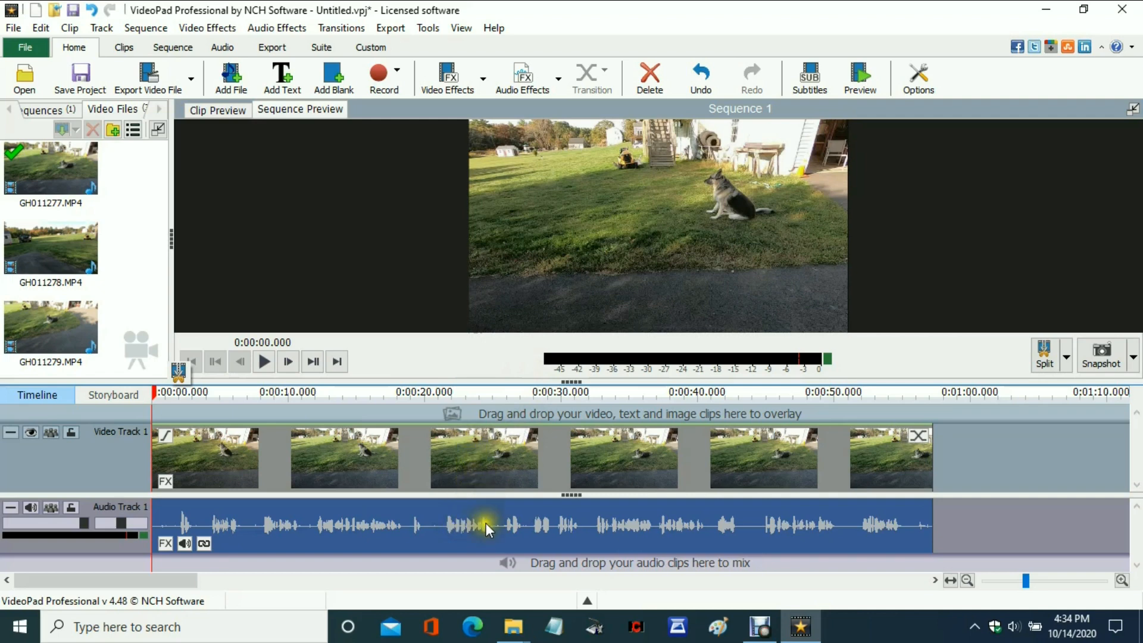
{"action": "right_click", "coordinate": [434, 522]}
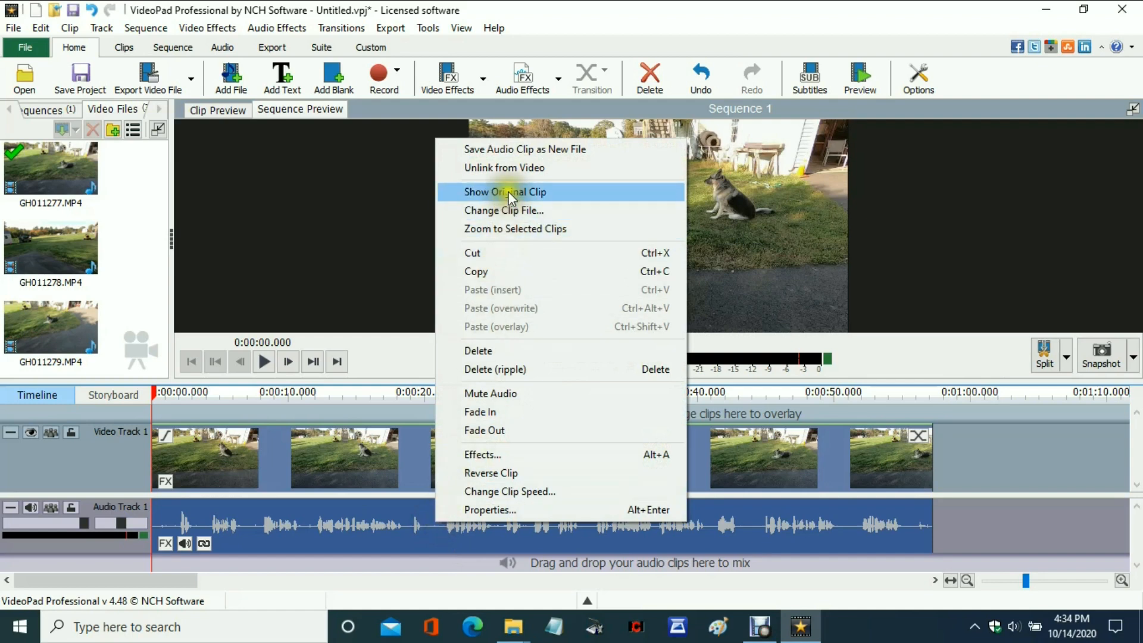
{"action": "left_click", "coordinate": [513, 166]}
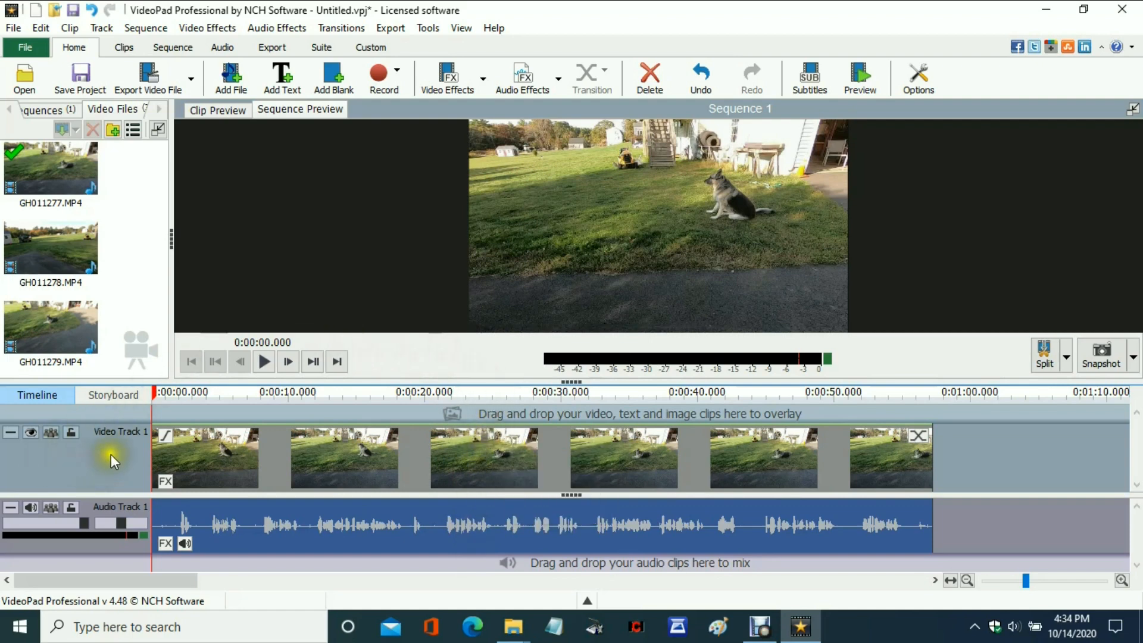
Split the video and audio tracks at about 0:00:02.945 and 0:00:04.172.
{"action": "left_click", "coordinate": [154, 398]}
{"action": "left_click_drag", "start_coordinate": [154, 398], "coordinate": [191, 392]}
{"action": "left_click", "coordinate": [225, 381]}
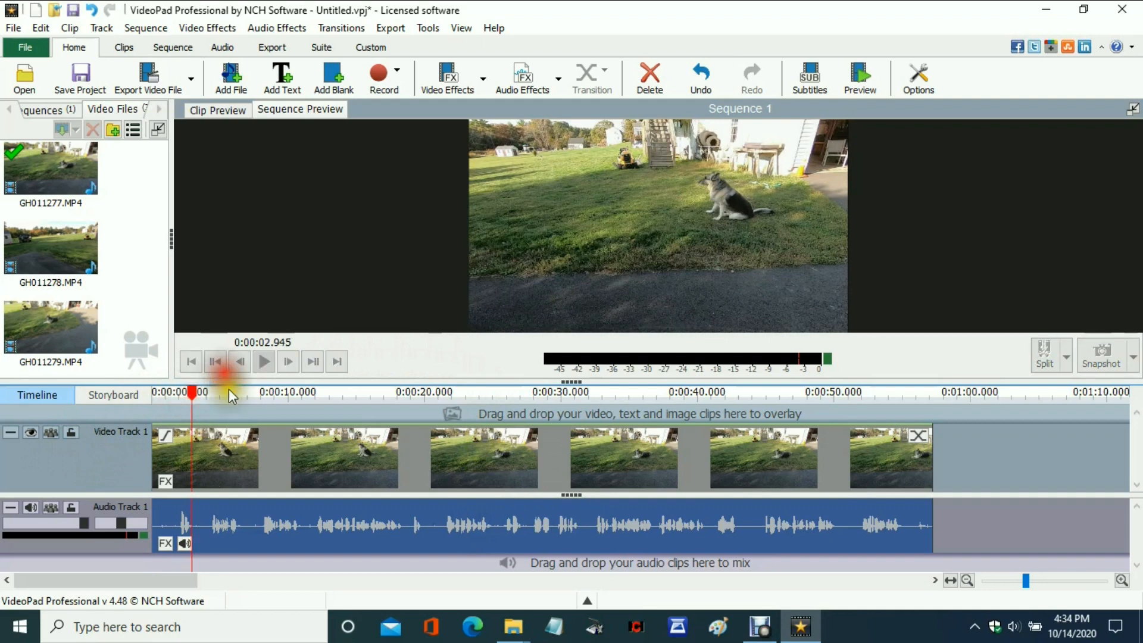
{"action": "left_click_drag", "start_coordinate": [191, 392], "coordinate": [209, 392]}
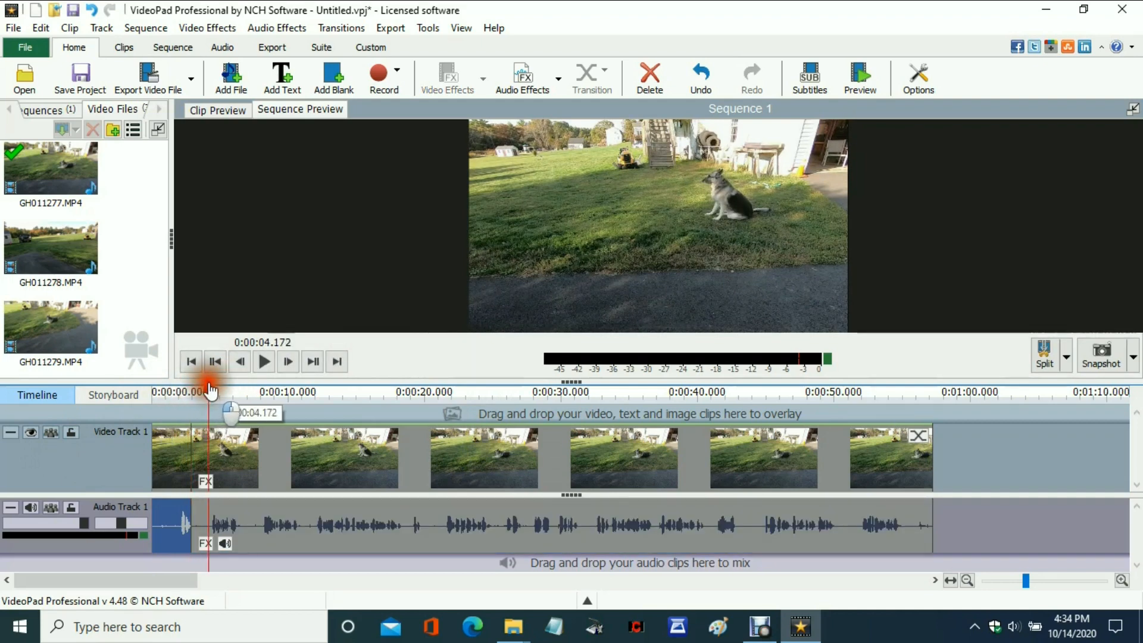
{"action": "left_click", "coordinate": [238, 372]}
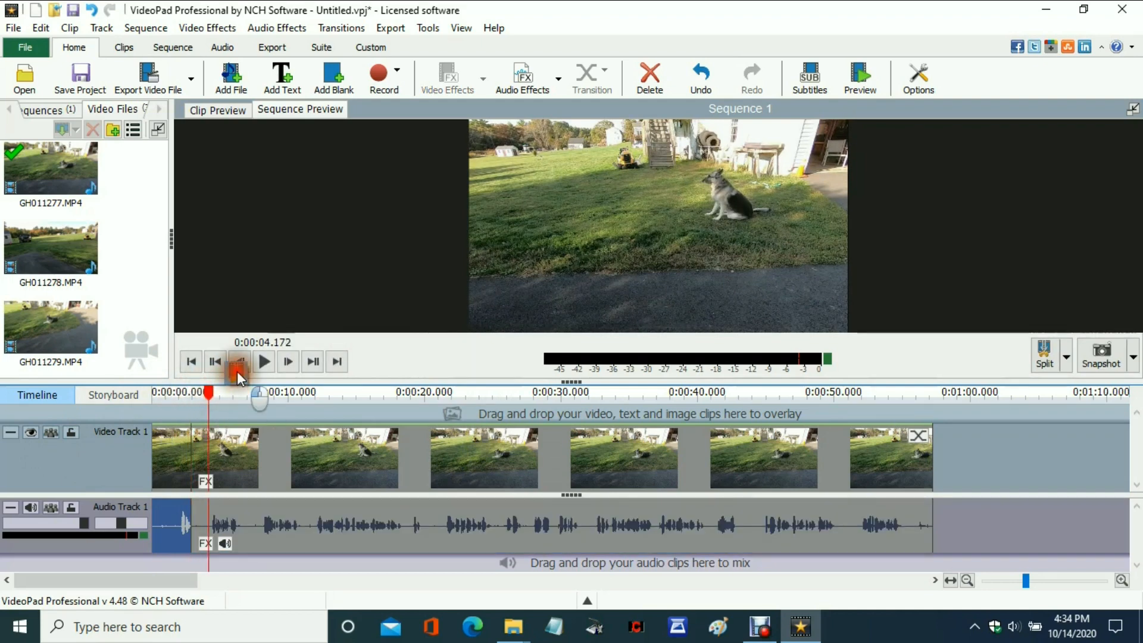
Delete the short audio segment between the 0:00:02.945 and 0:00:04.172 splits and close the gap in the audio track.
{"action": "left_click", "coordinate": [201, 525]}
{"action": "right_click", "coordinate": [203, 523]}
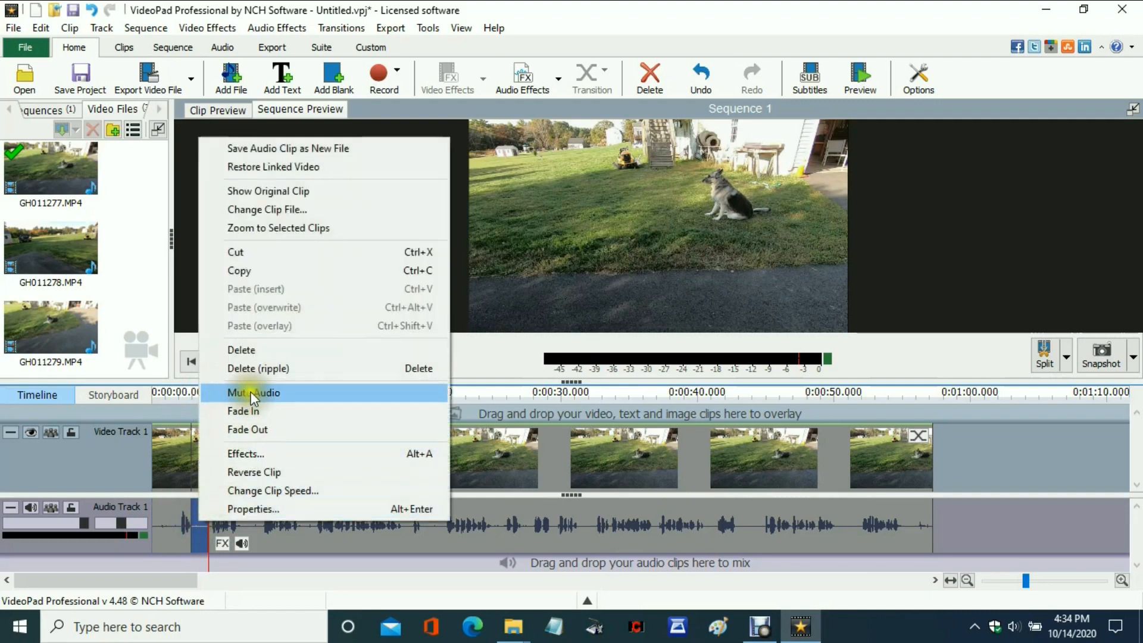
{"action": "left_click", "coordinate": [247, 350]}
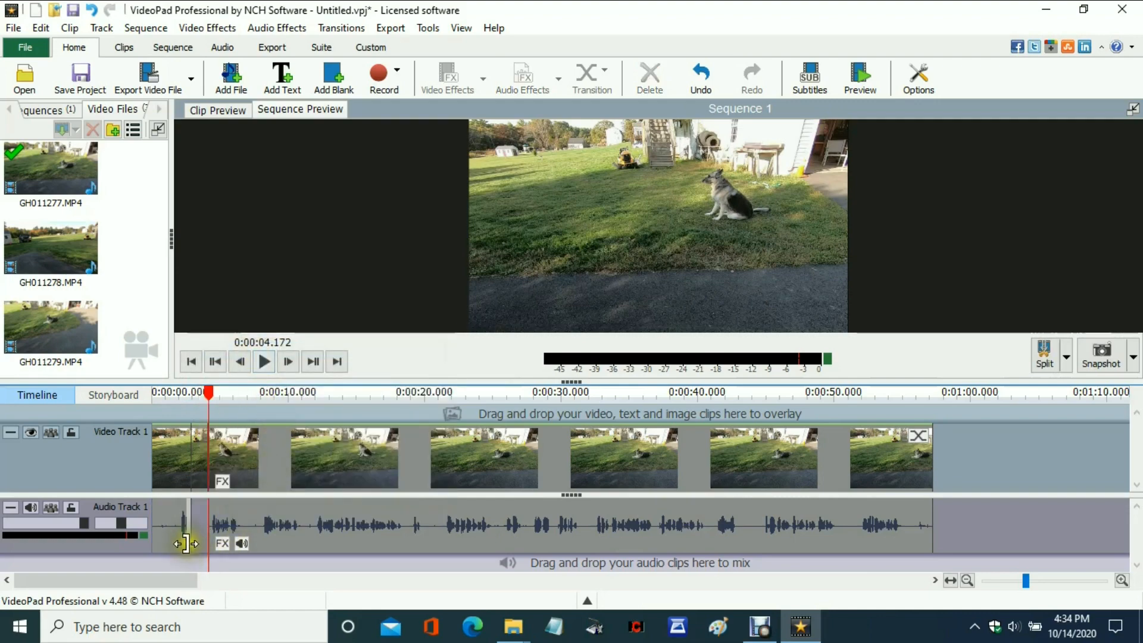
{"action": "right_click", "coordinate": [200, 531]}
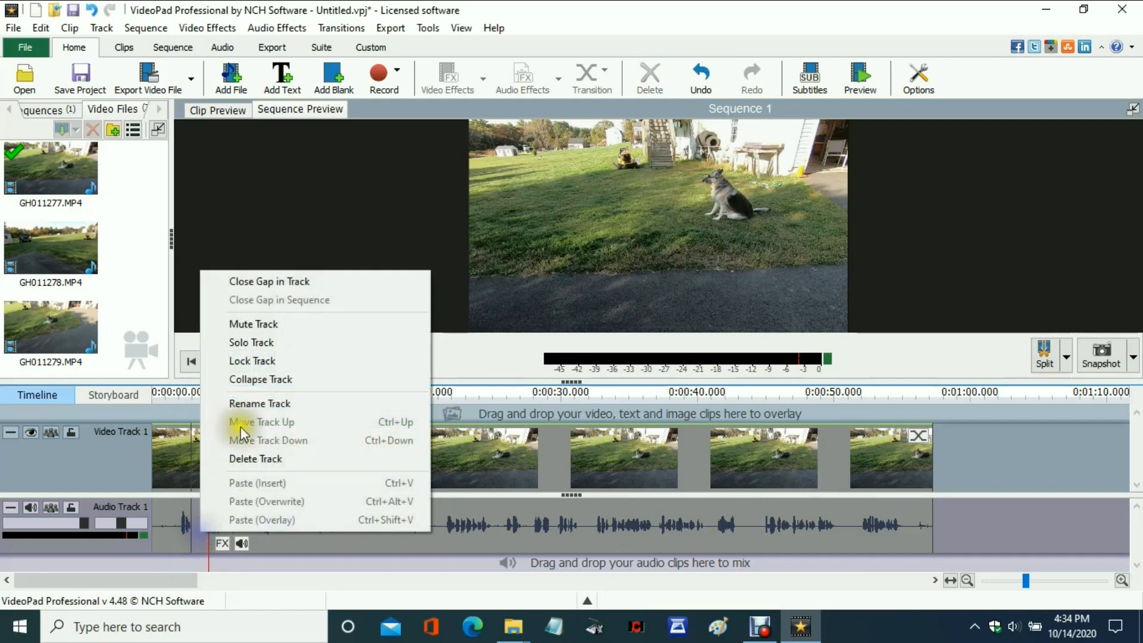
{"action": "left_click", "coordinate": [287, 281]}
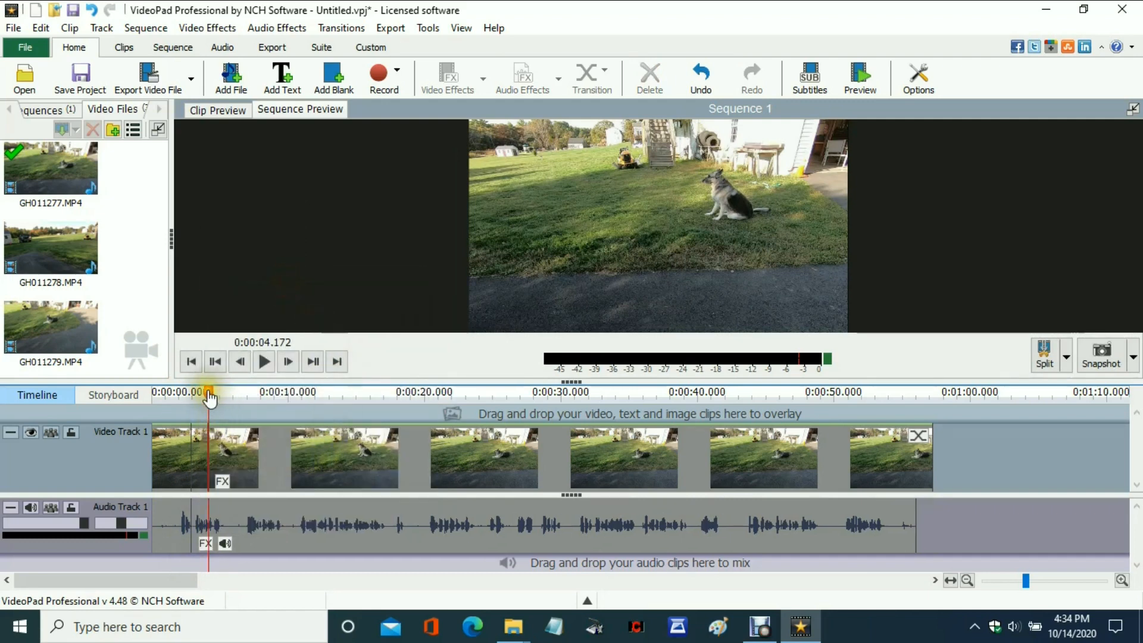
Split the video and audio tracks at about 0:00:05.276 and 0:00:06.687.
{"action": "left_click_drag", "start_coordinate": [209, 396], "coordinate": [225, 397]}
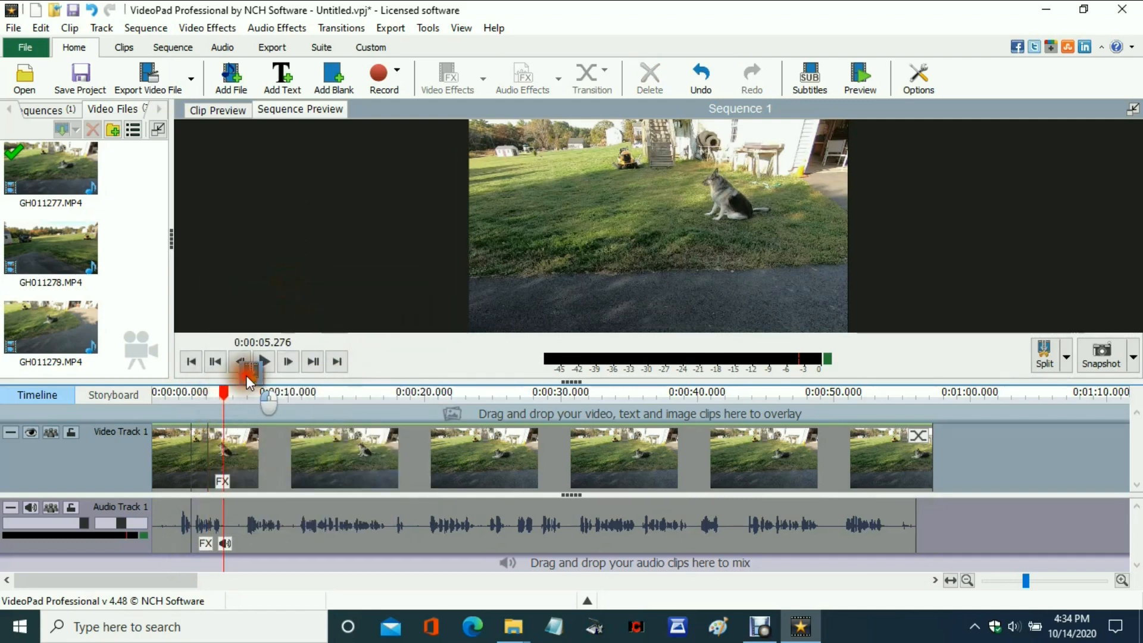
{"action": "left_click", "coordinate": [245, 396]}
{"action": "left_click_drag", "start_coordinate": [245, 395], "coordinate": [243, 396]}
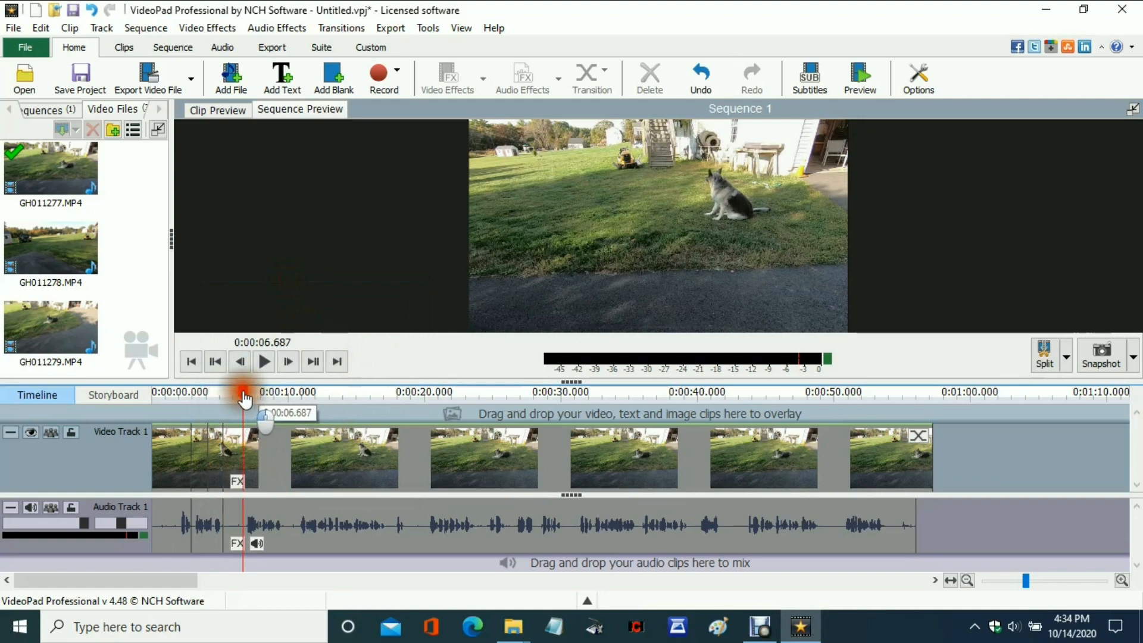
Delete the audio segment between the 0:00:05.276 and 0:00:06.687 splits and close the gap in the audio track.
{"action": "right_click", "coordinate": [231, 523]}
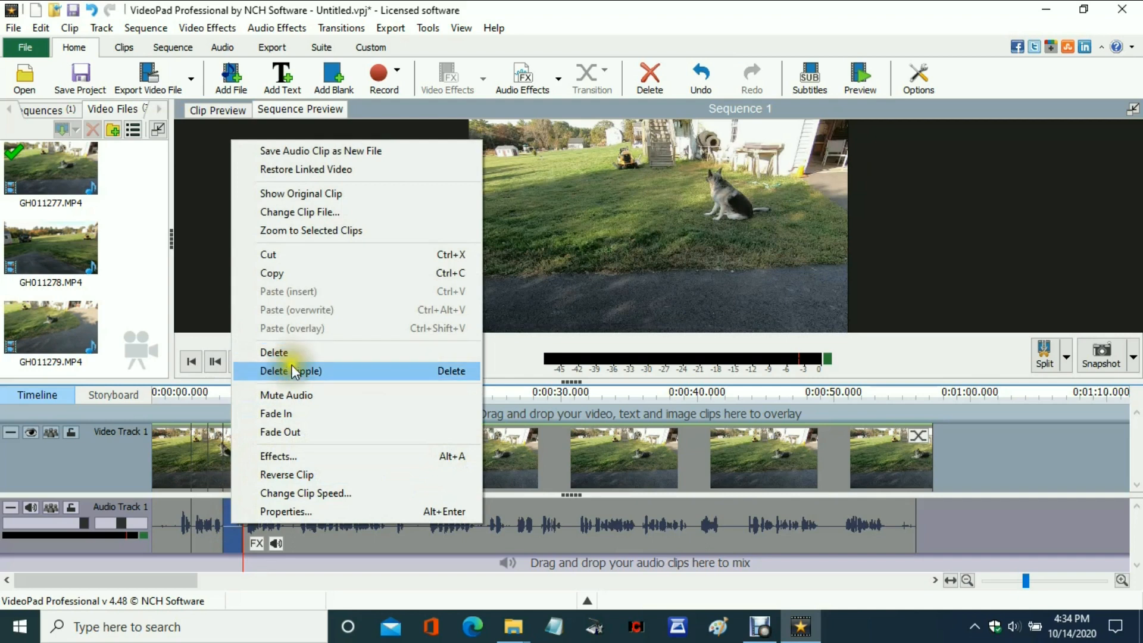
{"action": "left_click", "coordinate": [281, 355]}
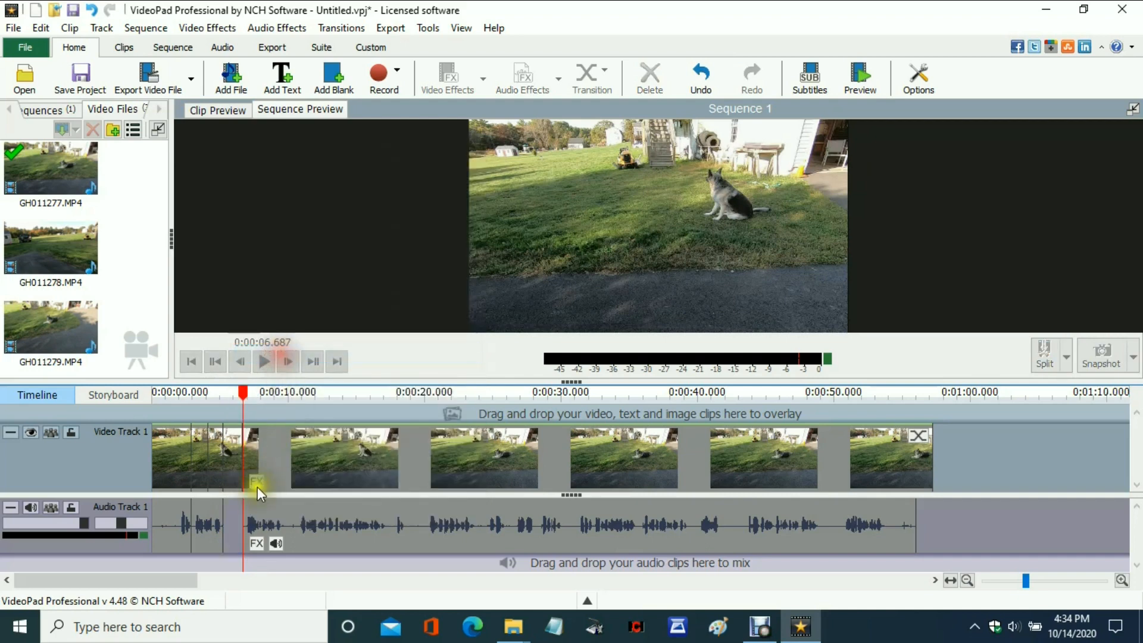
{"action": "right_click", "coordinate": [235, 520]}
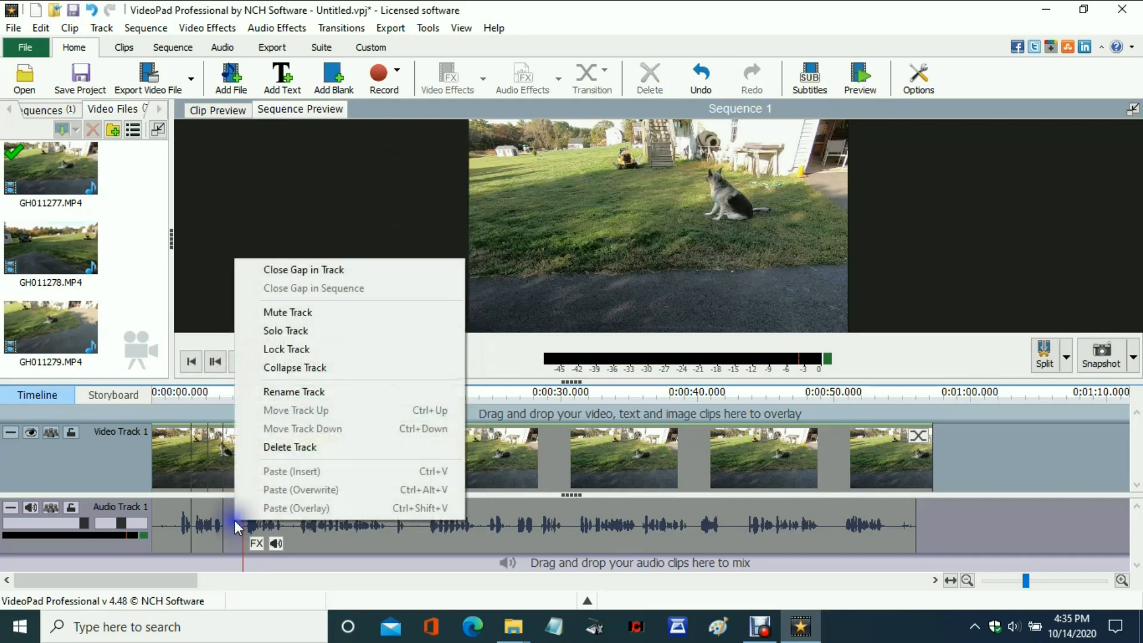
{"action": "left_click", "coordinate": [304, 270]}
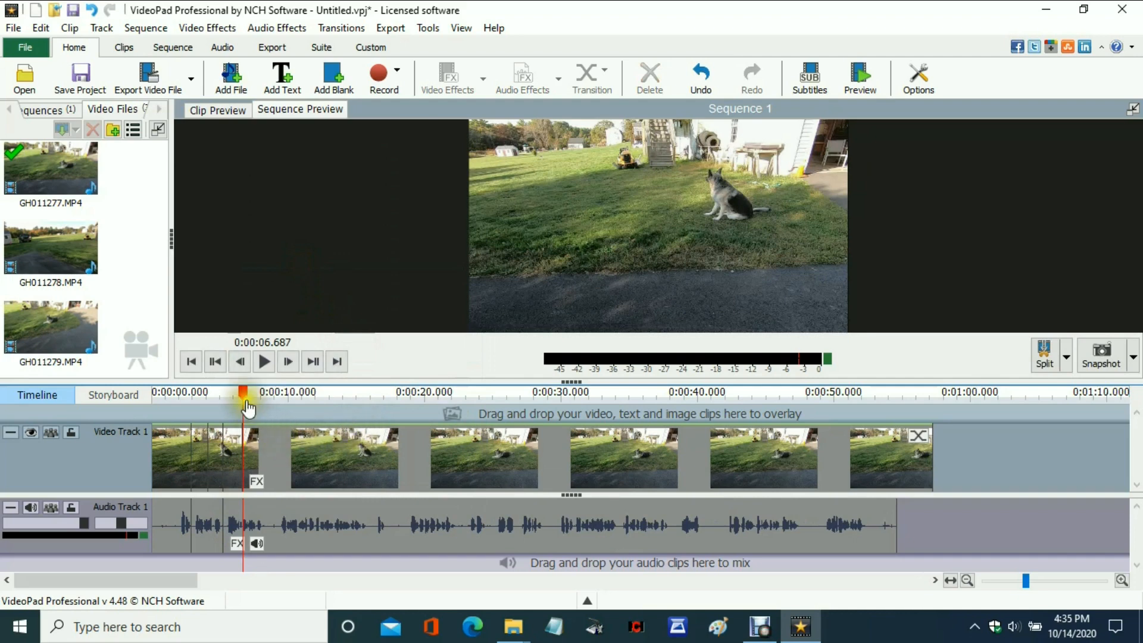
Cut out the audio between splits at about 0:00:08 and 0:00:09.325, and close the gap in the audio track.
{"action": "left_click_drag", "start_coordinate": [242, 394], "coordinate": [281, 396]}
{"action": "left_click", "coordinate": [301, 375]}
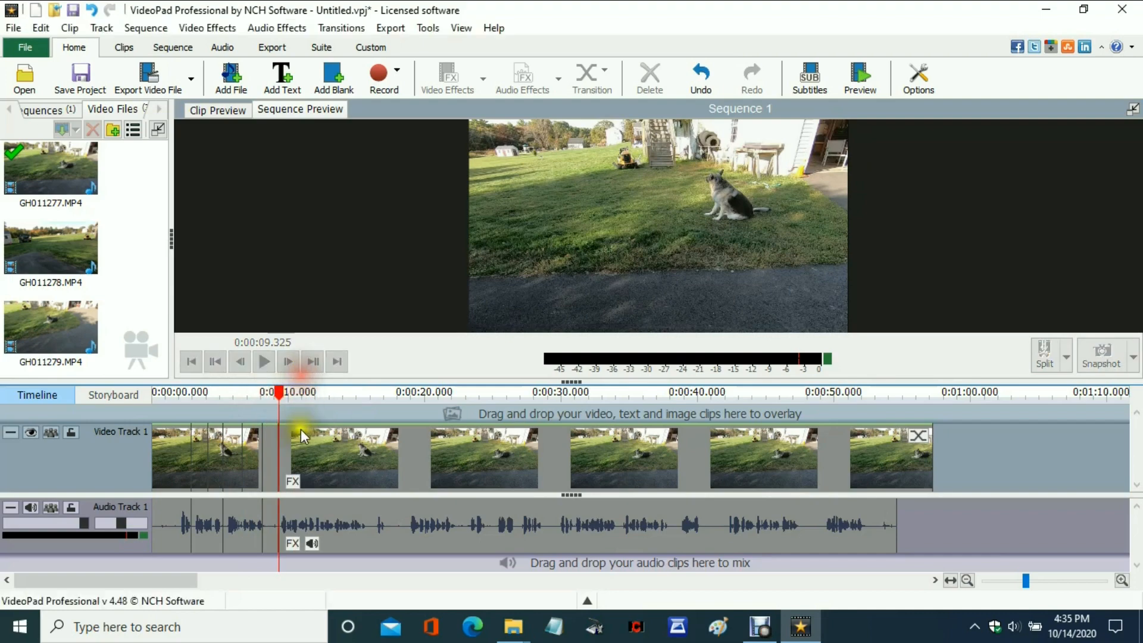
{"action": "left_click", "coordinate": [271, 525]}
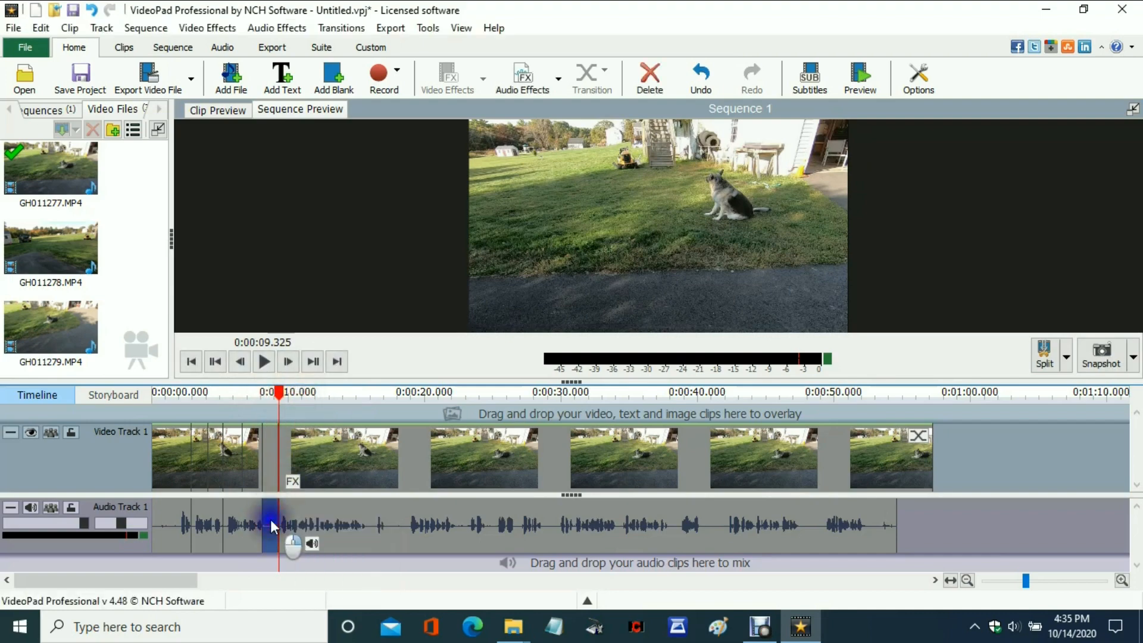
{"action": "right_click", "coordinate": [271, 526]}
{"action": "left_click", "coordinate": [315, 366]}
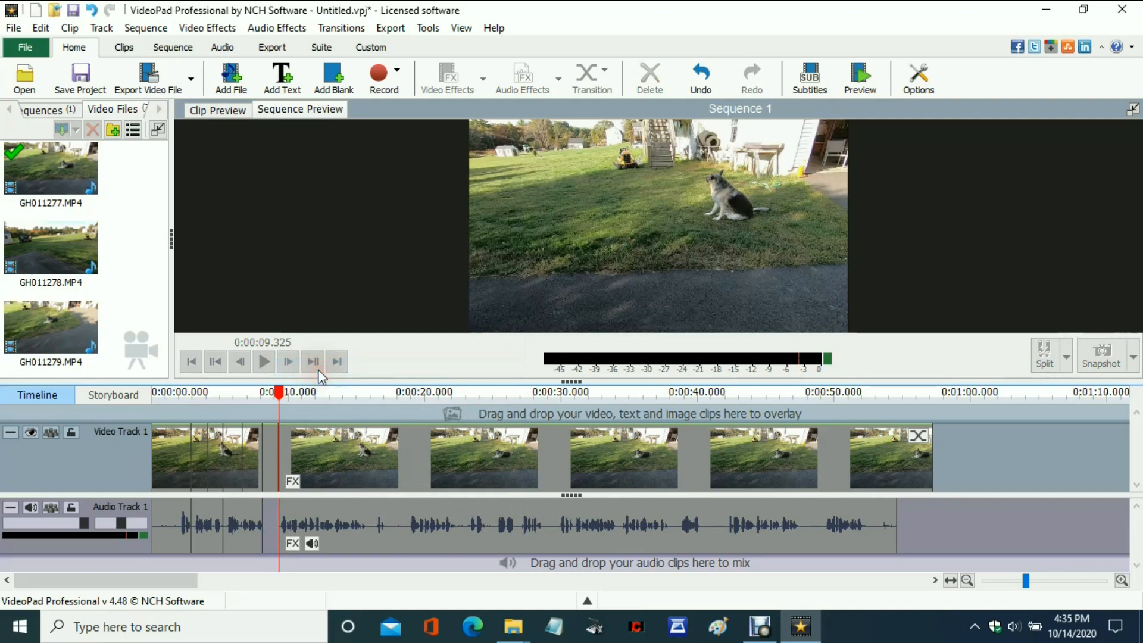
{"action": "right_click", "coordinate": [271, 527]}
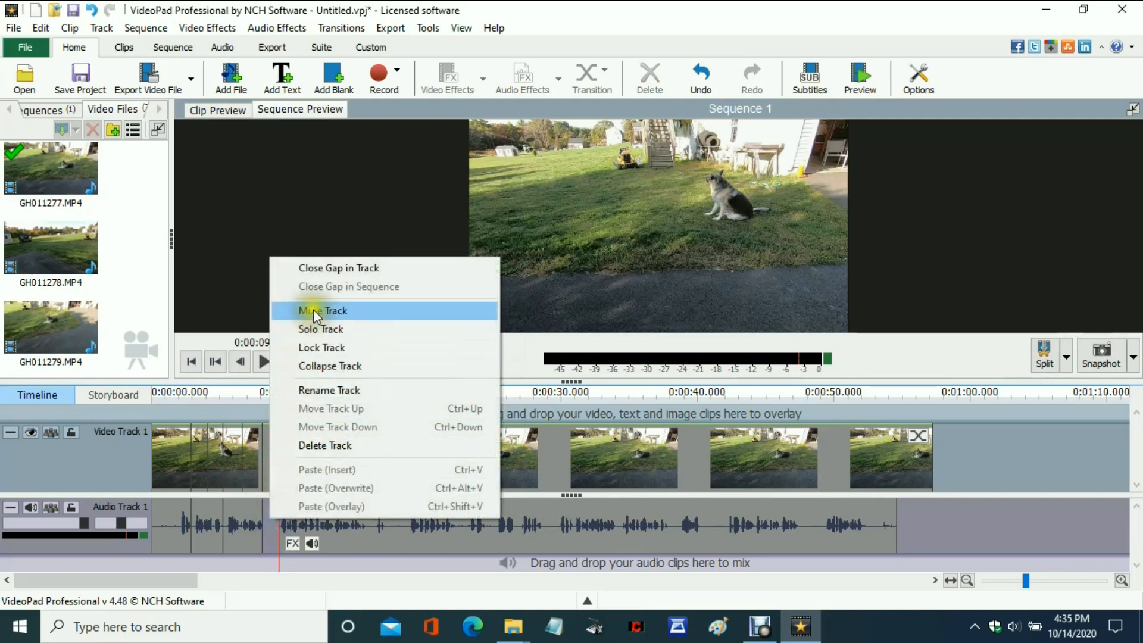
{"action": "left_click", "coordinate": [326, 271]}
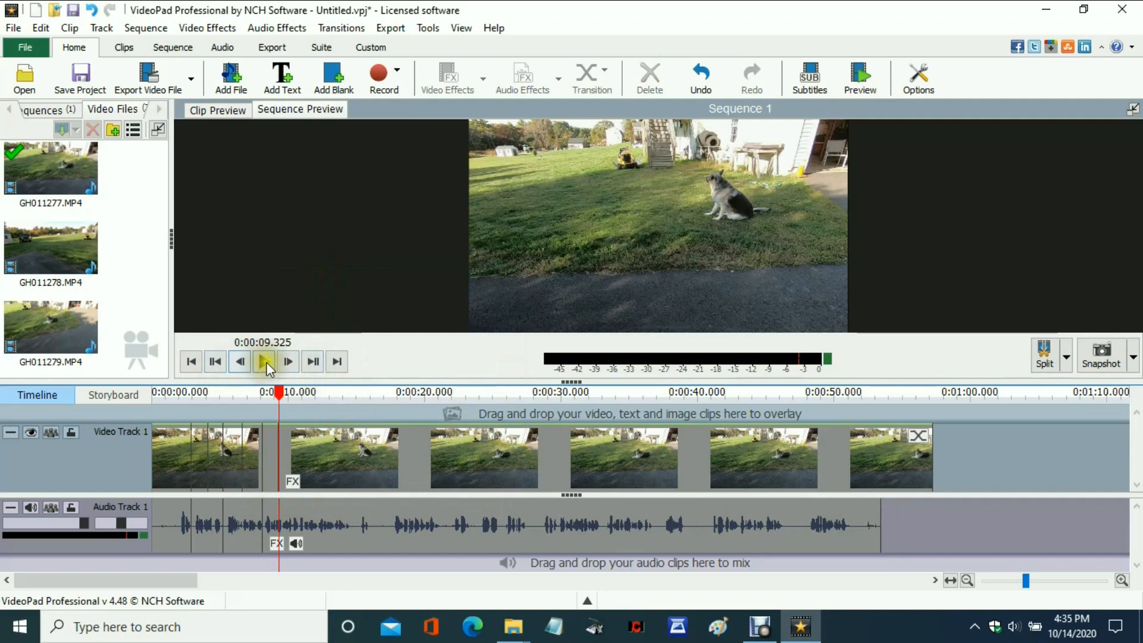
Play the sequence from about 0:00:13 and pause it at about 0:00:16.5.
{"action": "left_click_drag", "start_coordinate": [266, 362], "coordinate": [331, 411]}
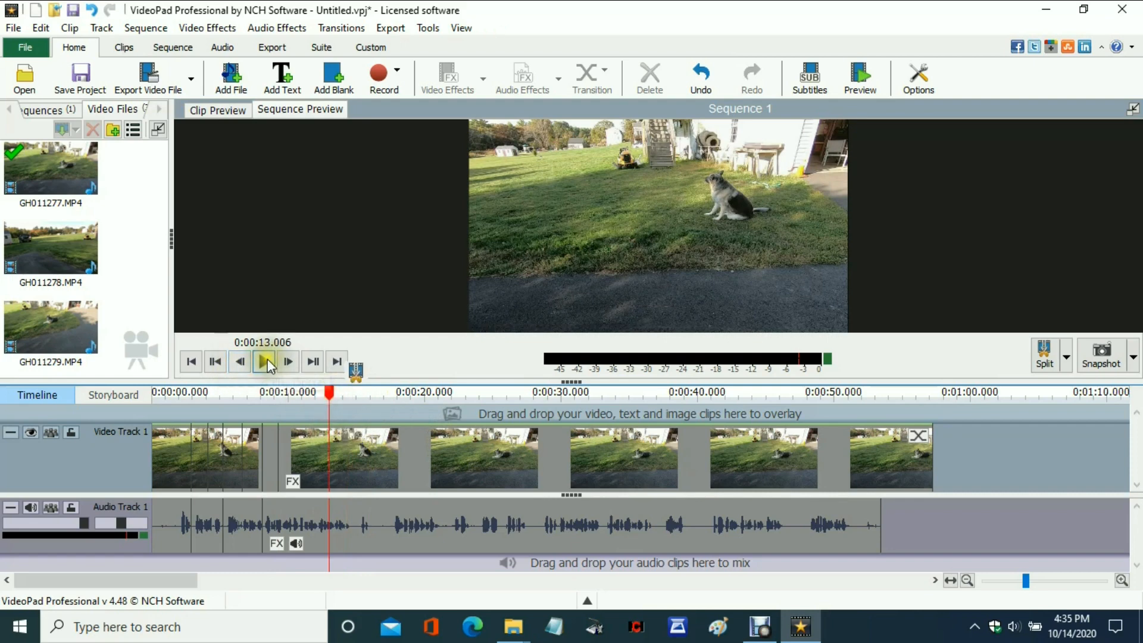
{"action": "left_click", "coordinate": [268, 362]}
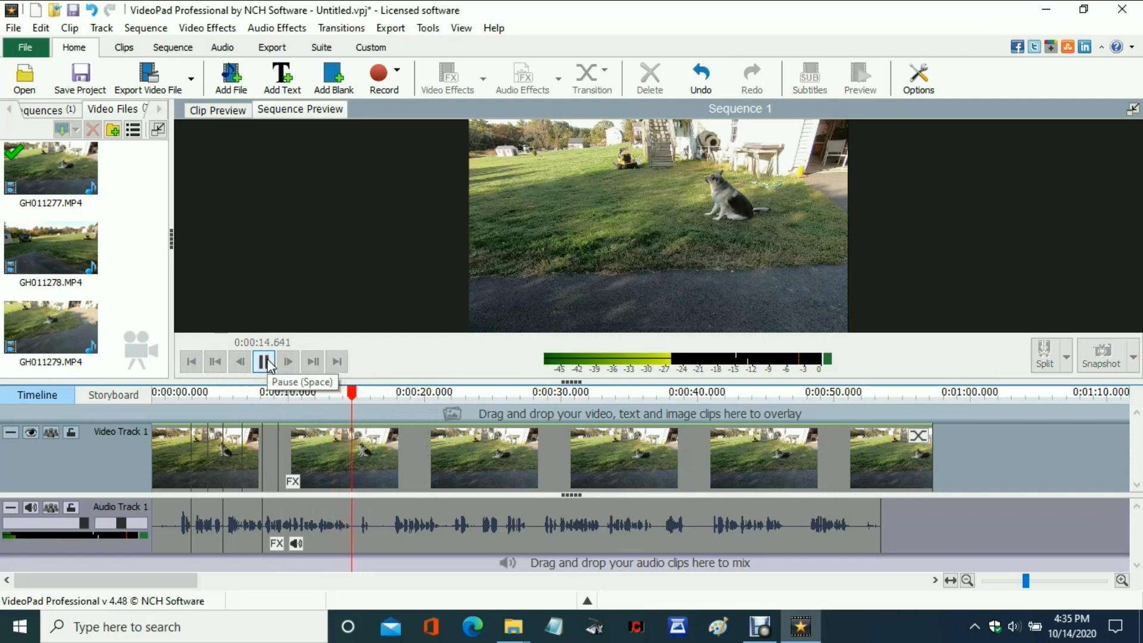
{"action": "left_click", "coordinate": [271, 363]}
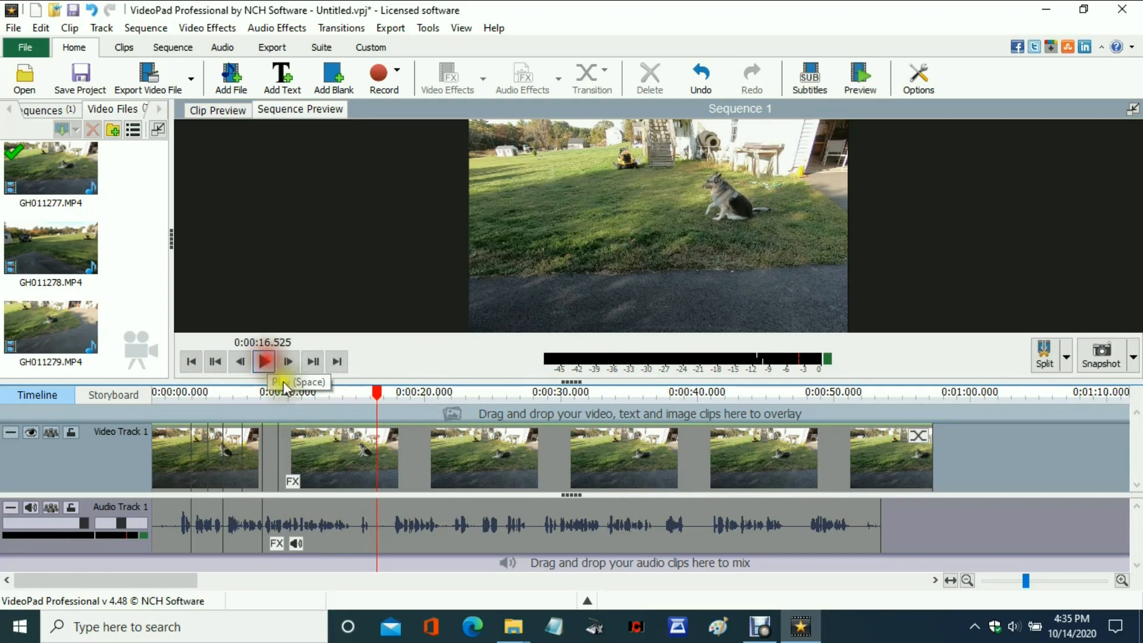
Cut out the silent audio between splits at about 0:00:14.7 and 0:00:15.385, and close the gap in the audio track.
{"action": "left_click_drag", "start_coordinate": [379, 403], "coordinate": [357, 411]}
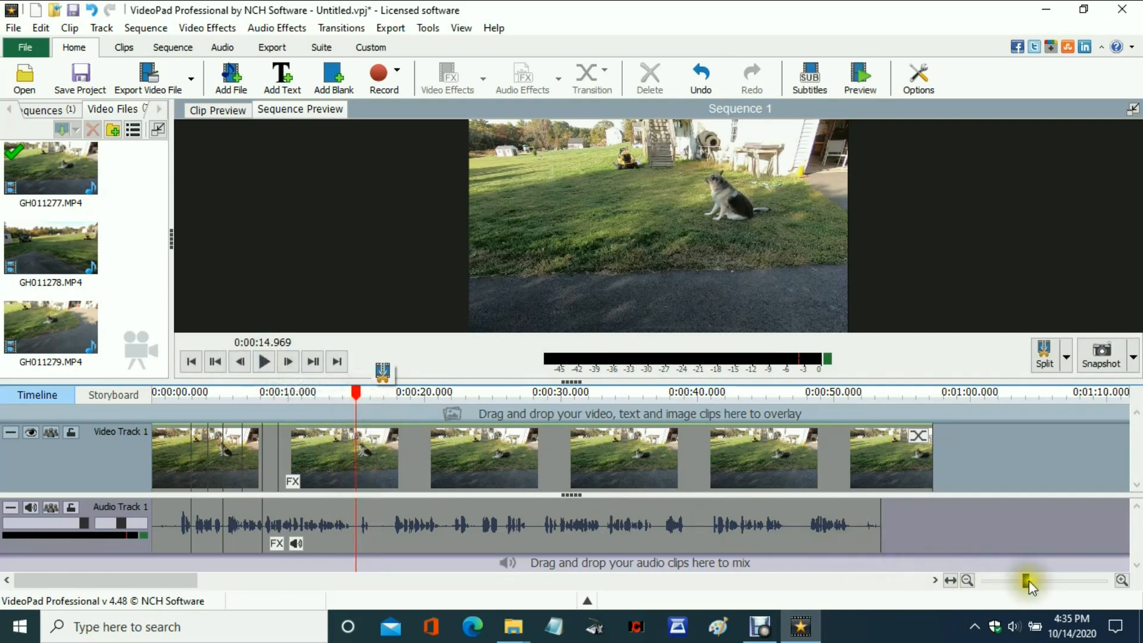
{"action": "left_click_drag", "start_coordinate": [1027, 580], "coordinate": [1049, 579]}
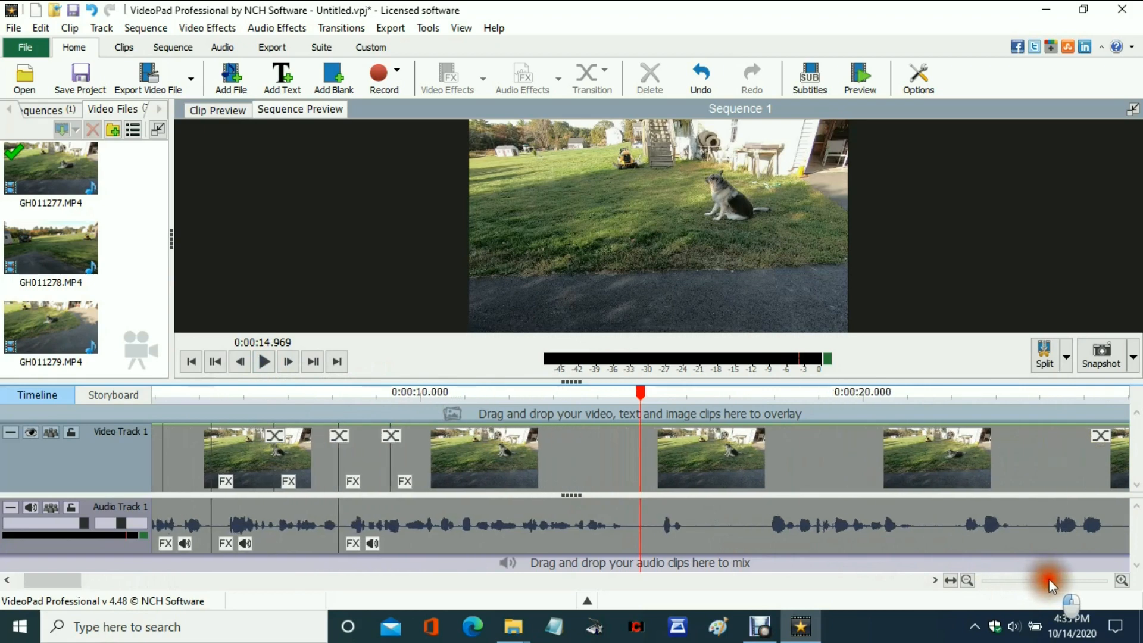
{"action": "mouse_move", "coordinate": [641, 398]}
{"action": "left_mouse_down"}
{"action": "mouse_move", "coordinate": [632, 411]}
{"action": "mouse_move", "coordinate": [660, 388]}
{"action": "left_mouse_up"}
{"action": "left_click", "coordinate": [653, 377]}
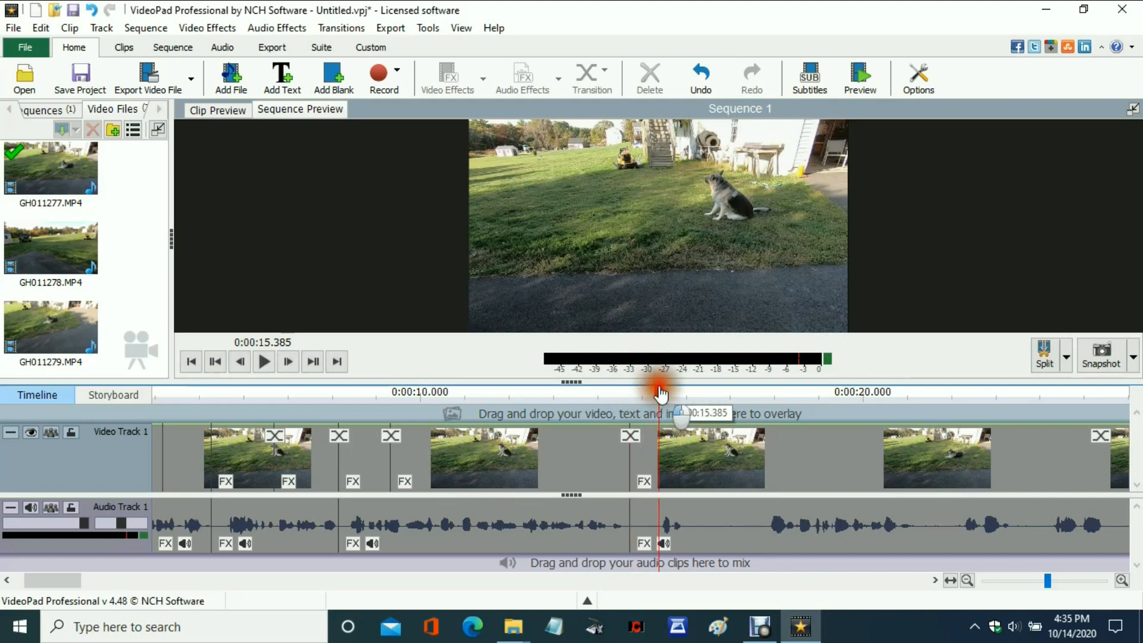
{"action": "left_click", "coordinate": [647, 533]}
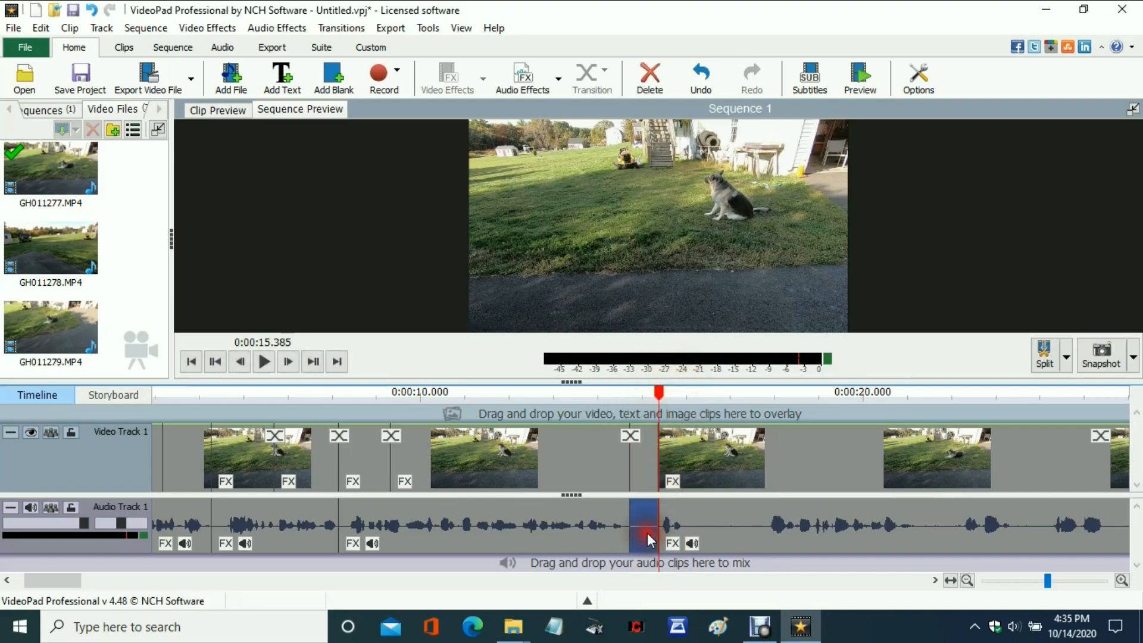
{"action": "right_click", "coordinate": [648, 533]}
{"action": "left_click", "coordinate": [689, 380]}
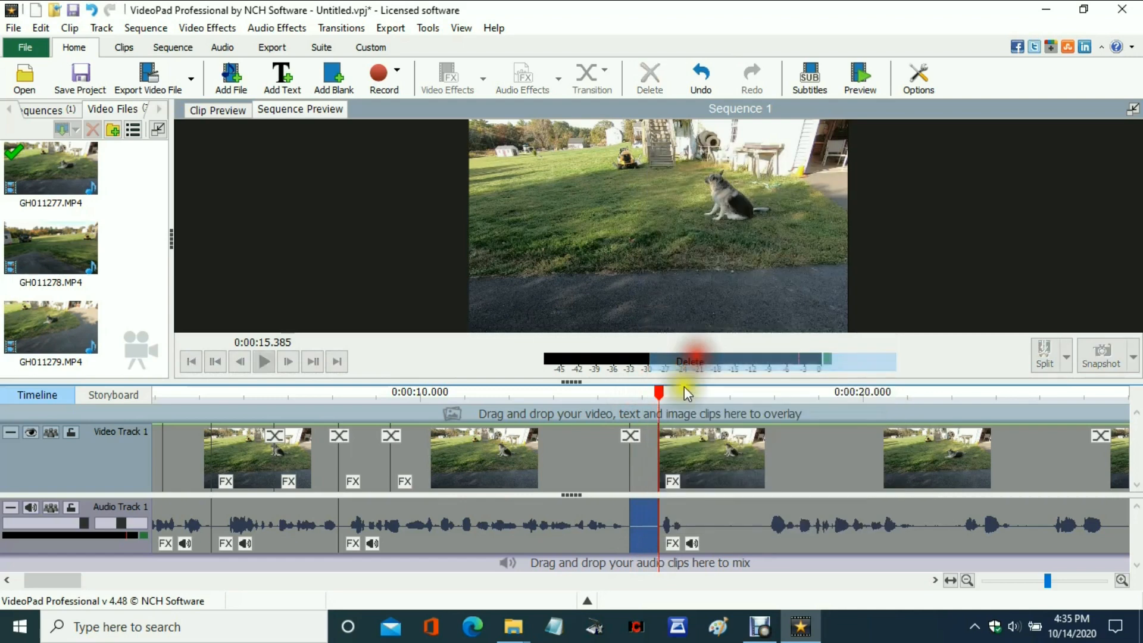
{"action": "right_click", "coordinate": [645, 527]}
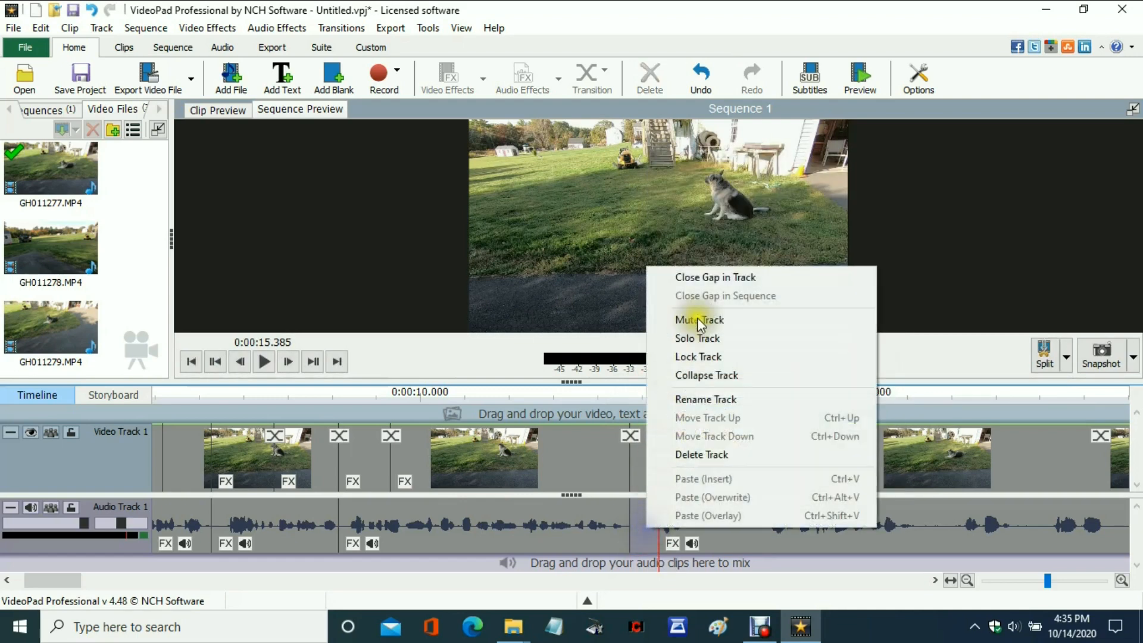
{"action": "left_click", "coordinate": [712, 273]}
Split the tracks at 0:00:15.385 and 0:00:17.089, delete the audio between the splits and close the gap in the audio track.
{"action": "left_click", "coordinate": [661, 392]}
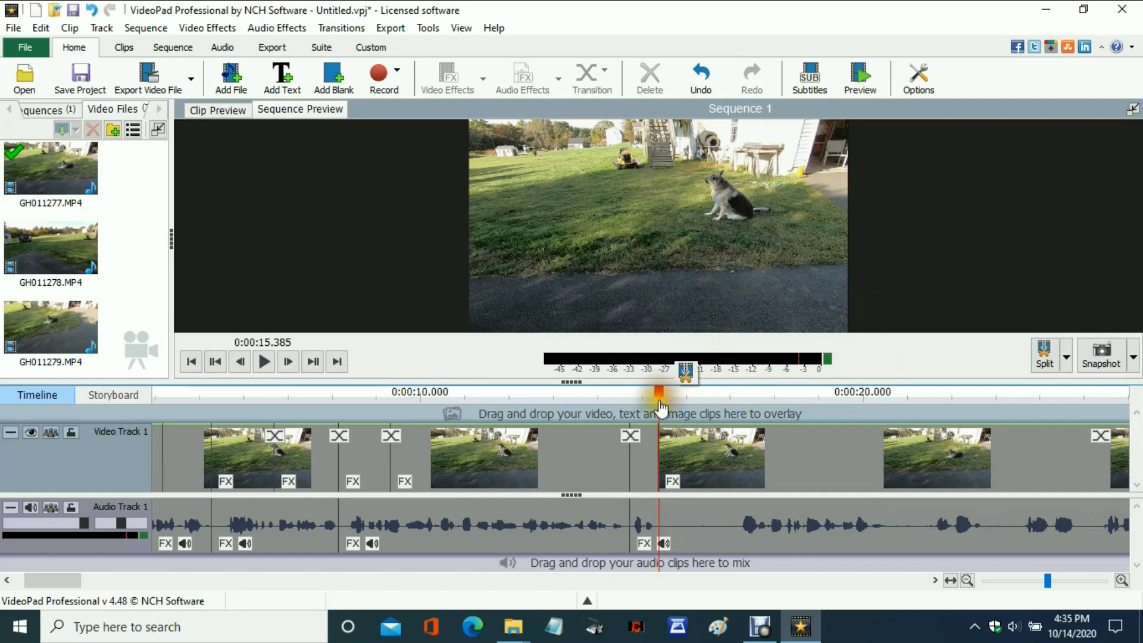
{"action": "left_click", "coordinate": [687, 372]}
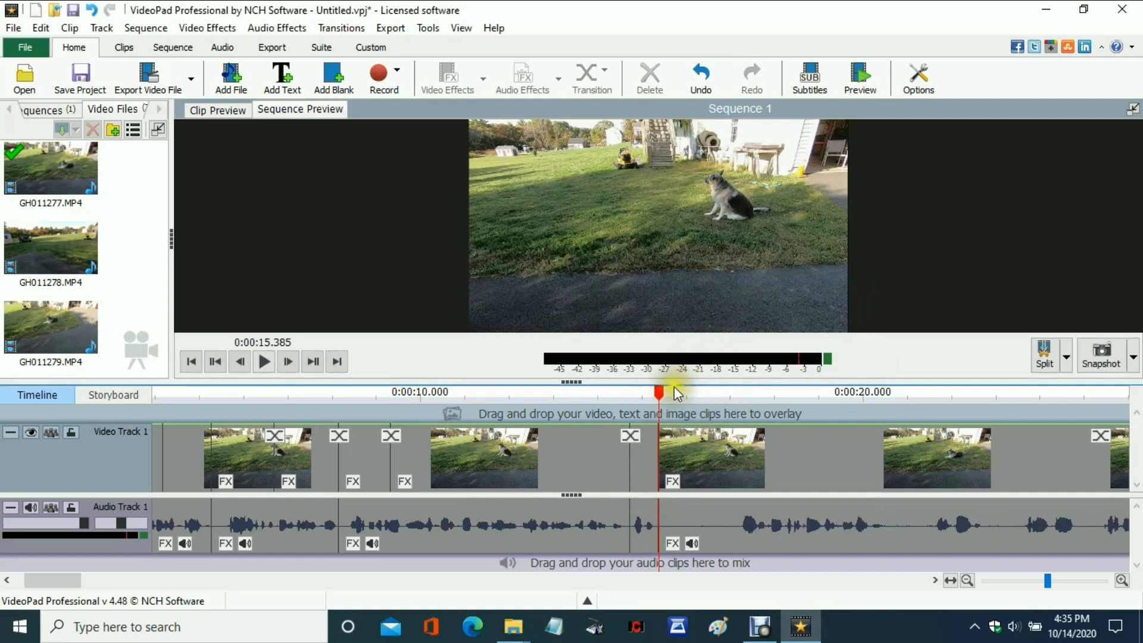
{"action": "left_click_drag", "start_coordinate": [660, 398], "coordinate": [737, 394]}
{"action": "left_click", "coordinate": [755, 375]}
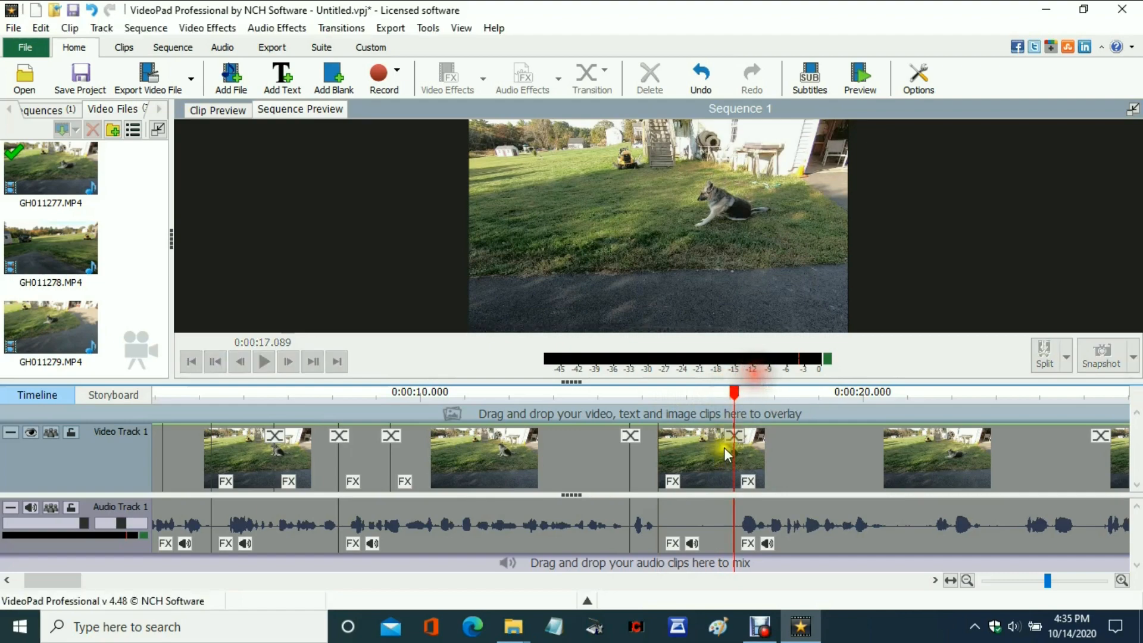
{"action": "right_click", "coordinate": [708, 509]}
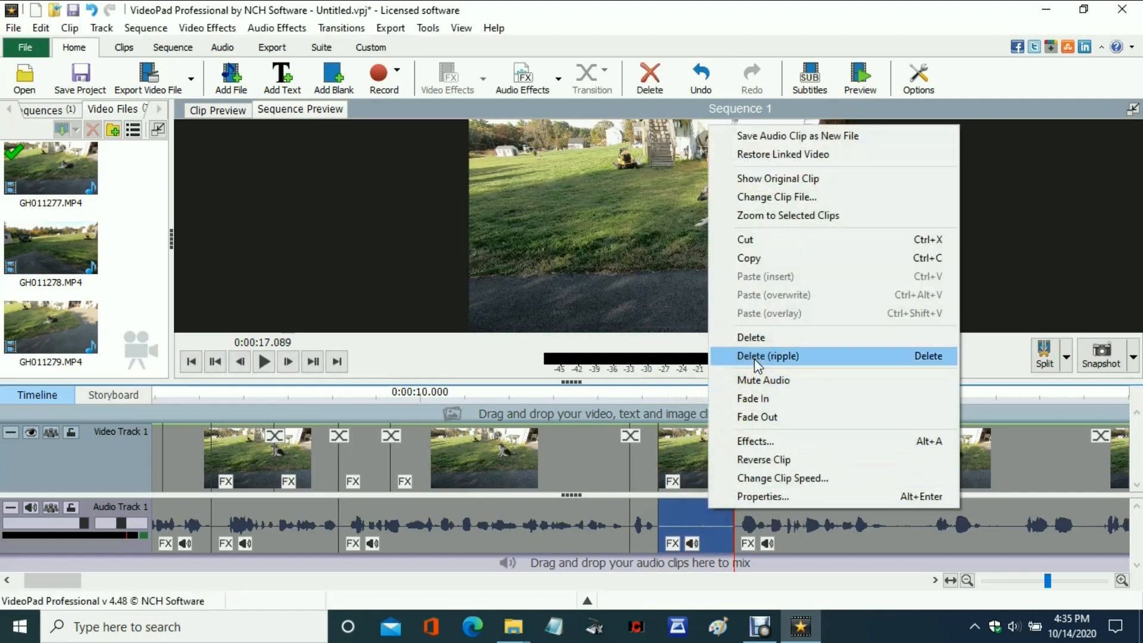
{"action": "left_click", "coordinate": [755, 338]}
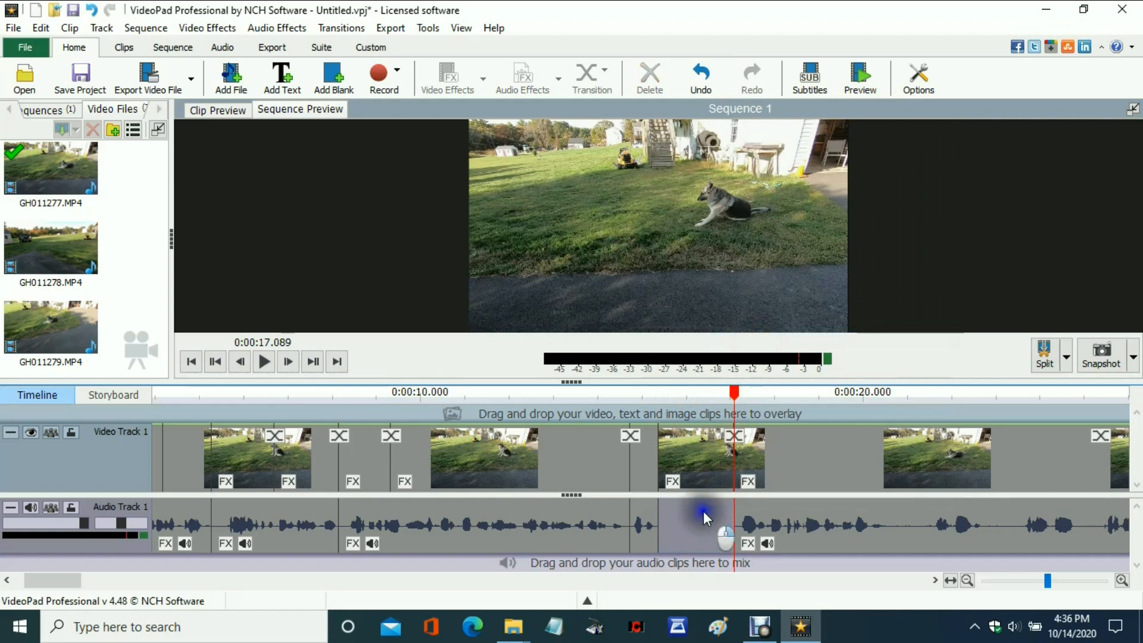
{"action": "right_click", "coordinate": [702, 510]}
{"action": "left_click", "coordinate": [757, 259]}
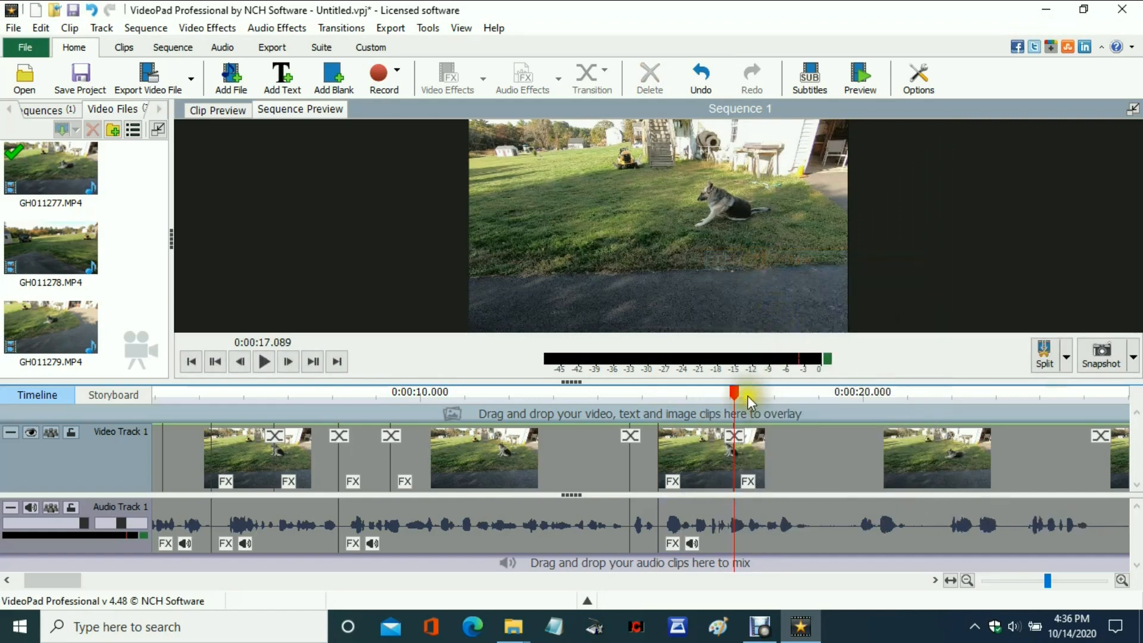
Remove the audio pause between splits at about 0:00:18.9 and 0:00:19.834, and close the gap in the audio track.
{"action": "left_click_drag", "start_coordinate": [738, 394], "coordinate": [857, 392]}
{"action": "left_click", "coordinate": [838, 377]}
{"action": "left_click", "coordinate": [882, 377]}
{"action": "left_click", "coordinate": [834, 512]}
{"action": "right_click", "coordinate": [837, 512]}
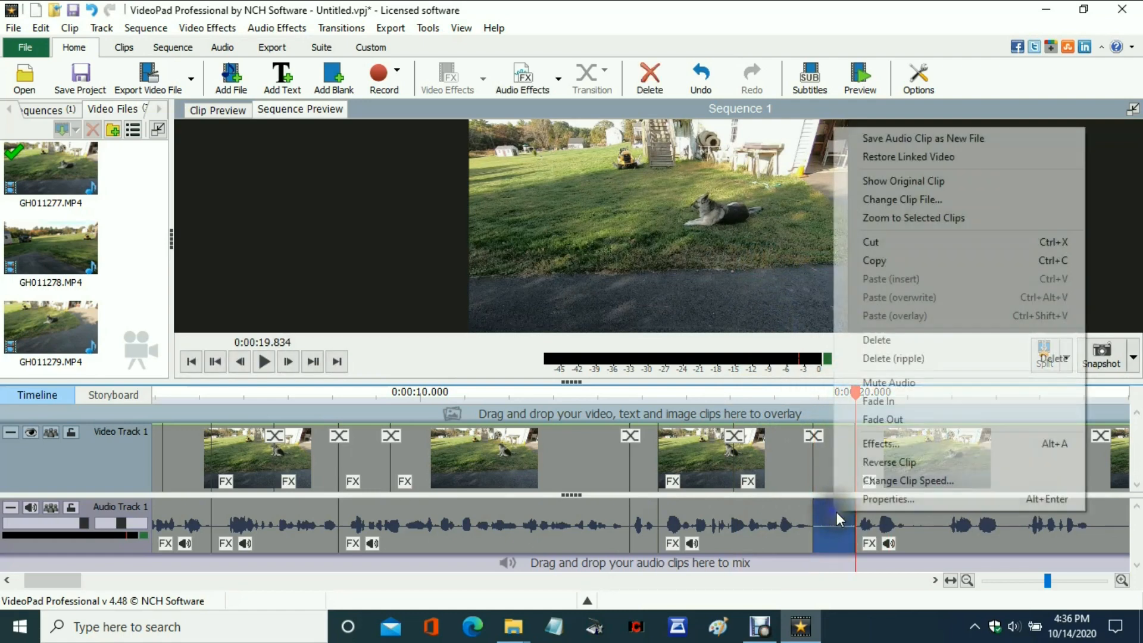
{"action": "left_click", "coordinate": [873, 339]}
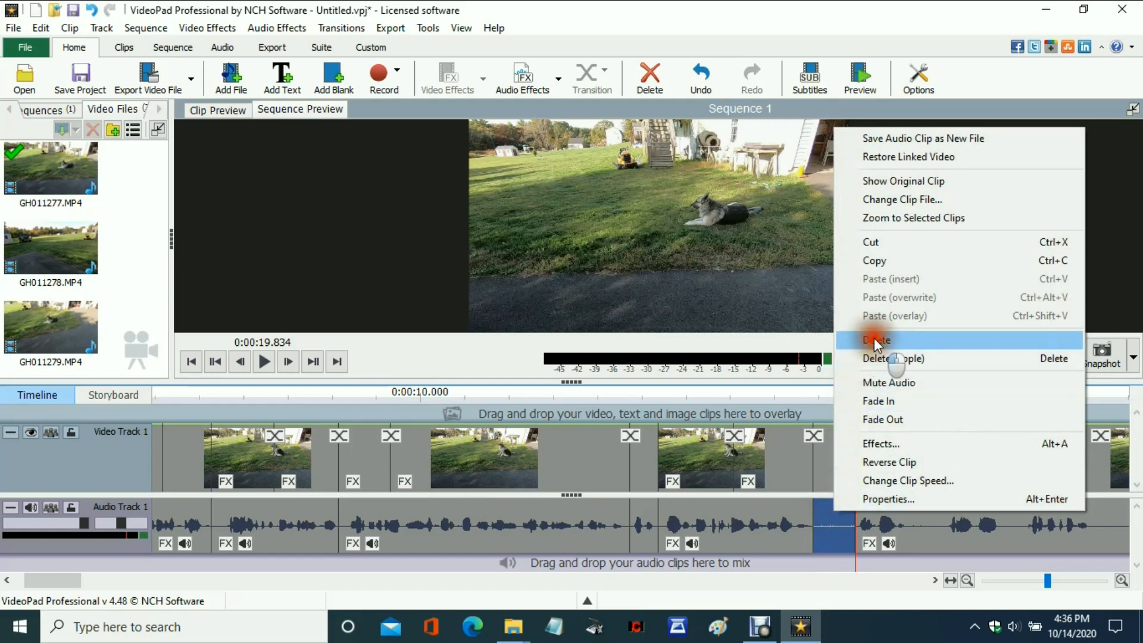
{"action": "right_click", "coordinate": [842, 510]}
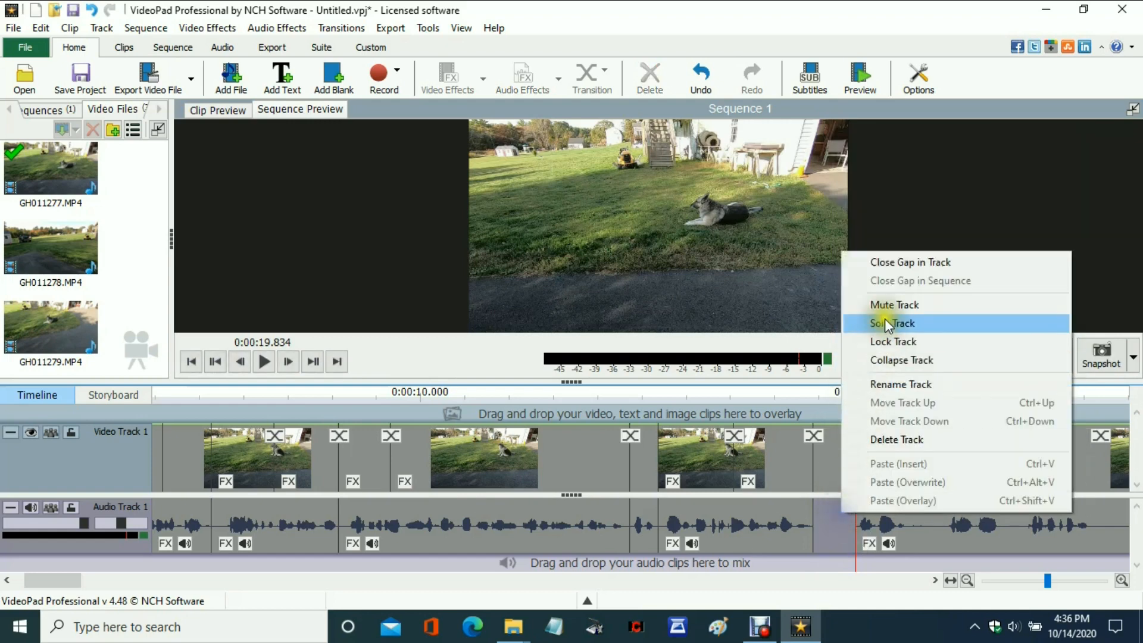
{"action": "left_click", "coordinate": [899, 262]}
Cut out the audio between splits at 0:00:20.193 and 0:00:20.894, and close the gap in the audio track.
{"action": "left_click", "coordinate": [857, 392]}
{"action": "left_click_drag", "start_coordinate": [857, 395], "coordinate": [872, 393]}
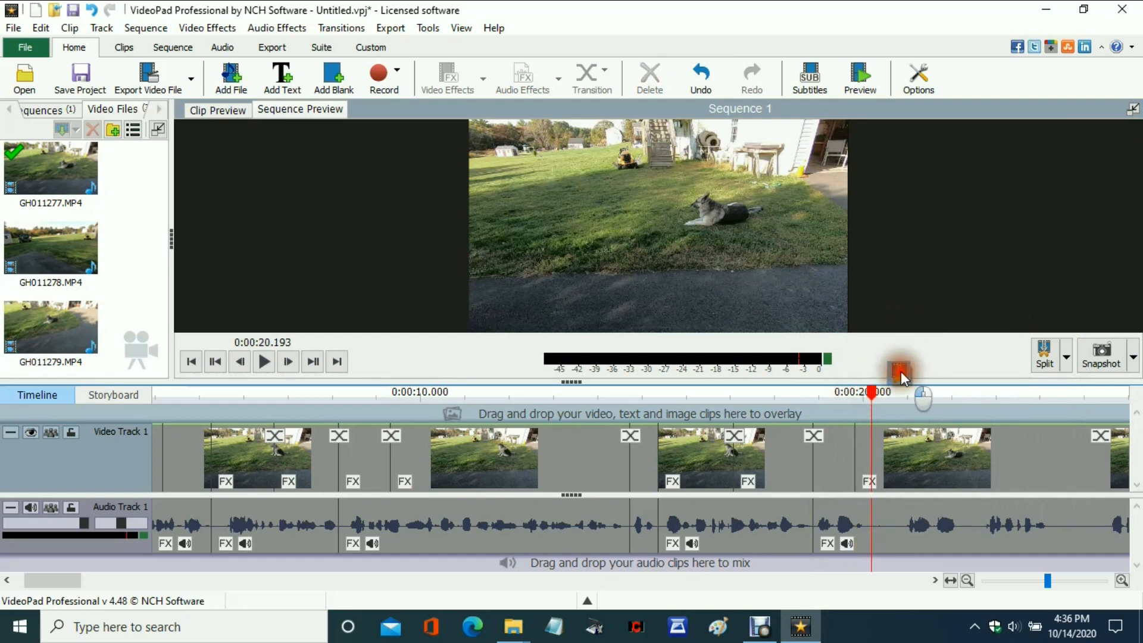
{"action": "left_click", "coordinate": [900, 371]}
{"action": "left_click_drag", "start_coordinate": [873, 402], "coordinate": [924, 377]}
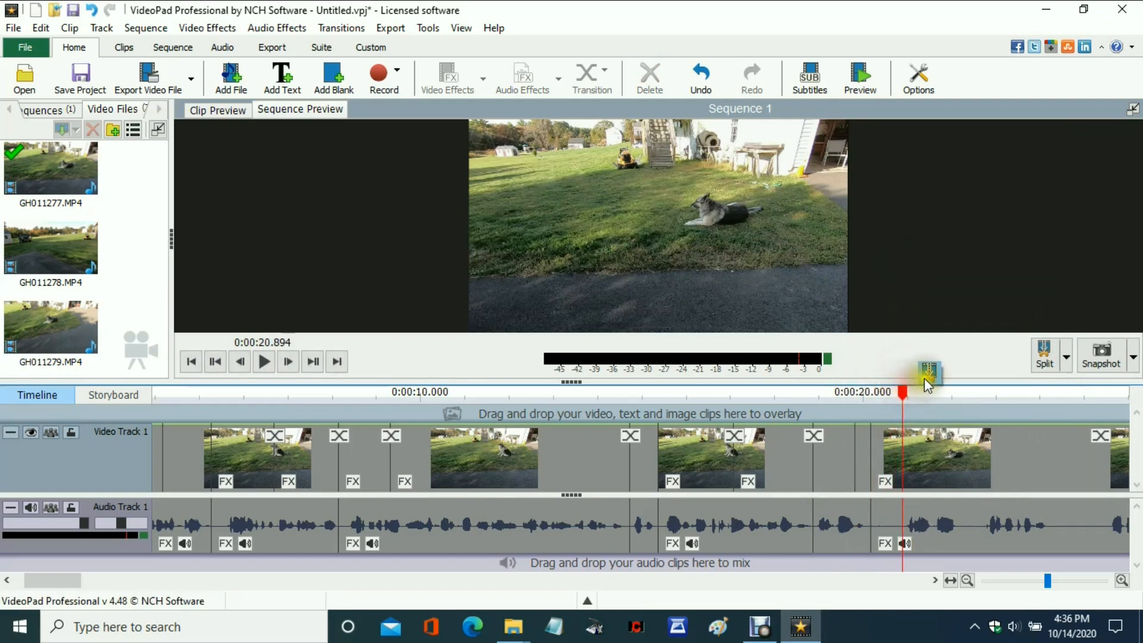
{"action": "right_click", "coordinate": [891, 516]}
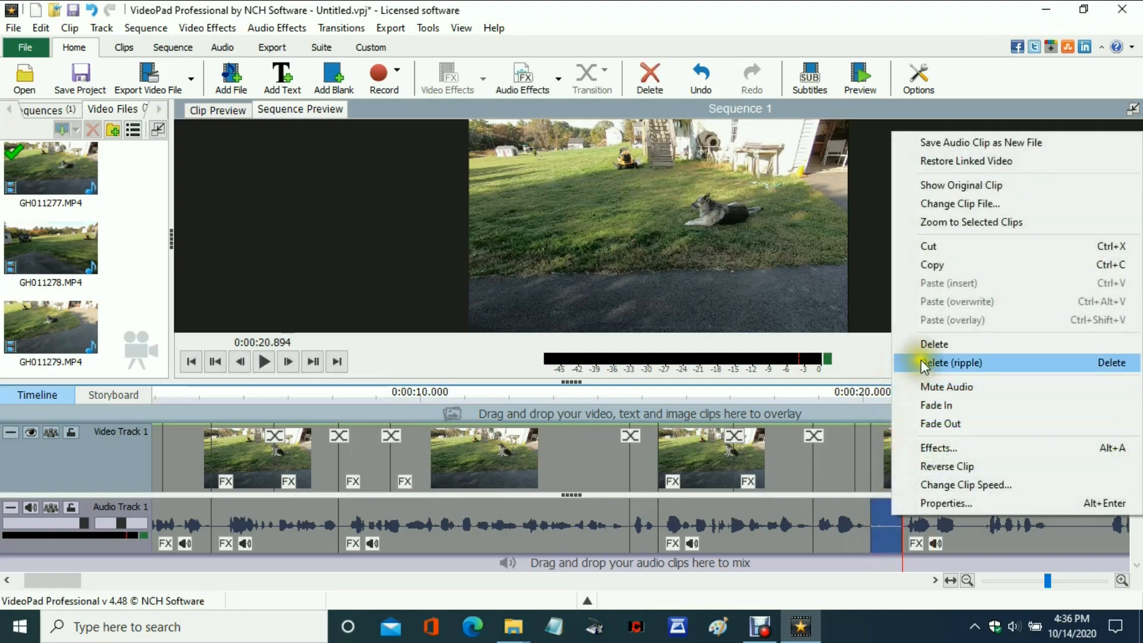
{"action": "left_click", "coordinate": [921, 362]}
{"action": "right_click", "coordinate": [884, 515]}
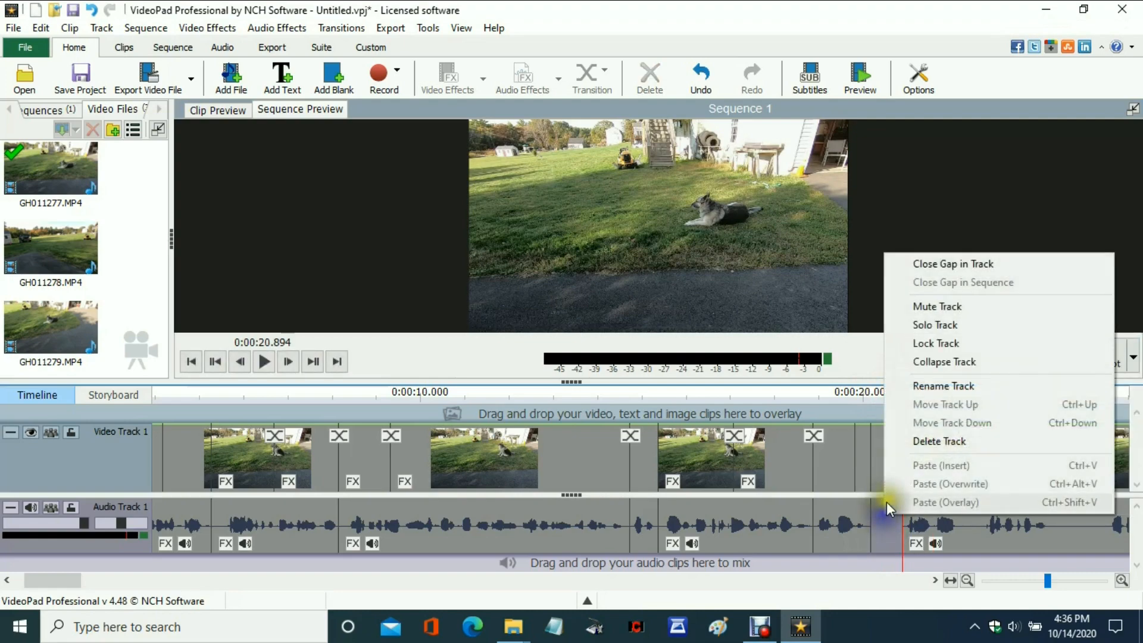
{"action": "left_click", "coordinate": [930, 269]}
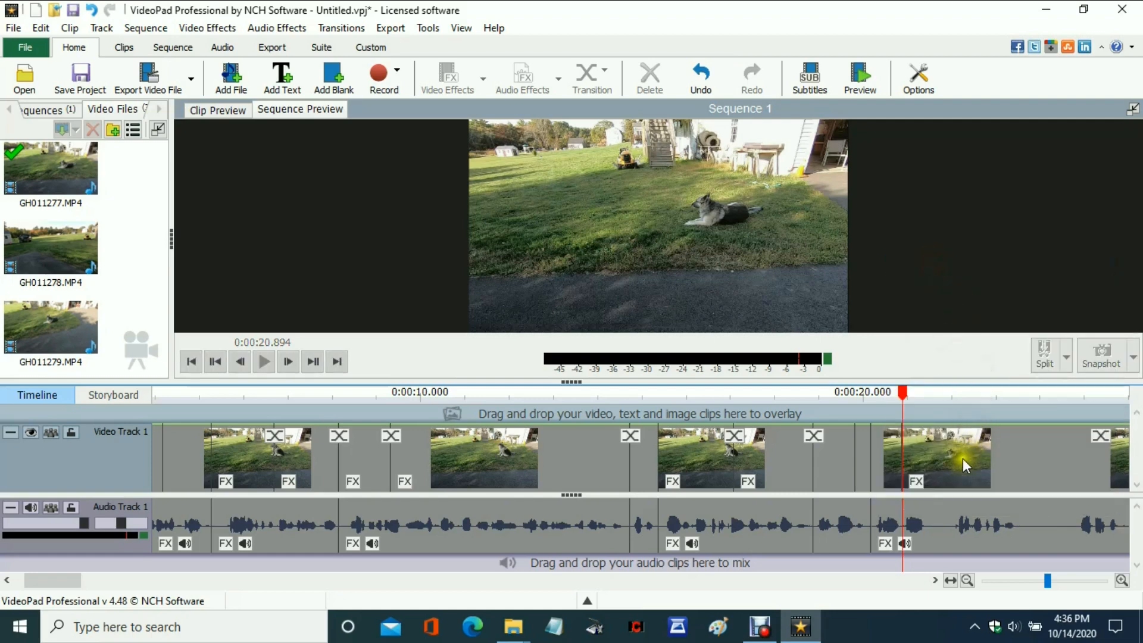
Delete the audio between splits at about 0:00:21.5 and 0:00:22.011, and close the gap in the audio track.
{"action": "mouse_move", "coordinate": [902, 391]}
{"action": "left_mouse_down"}
{"action": "mouse_move", "coordinate": [929, 391]}
{"action": "mouse_move", "coordinate": [956, 370]}
{"action": "mouse_move", "coordinate": [940, 415]}
{"action": "mouse_move", "coordinate": [953, 387]}
{"action": "left_mouse_up"}
{"action": "left_click", "coordinate": [972, 373]}
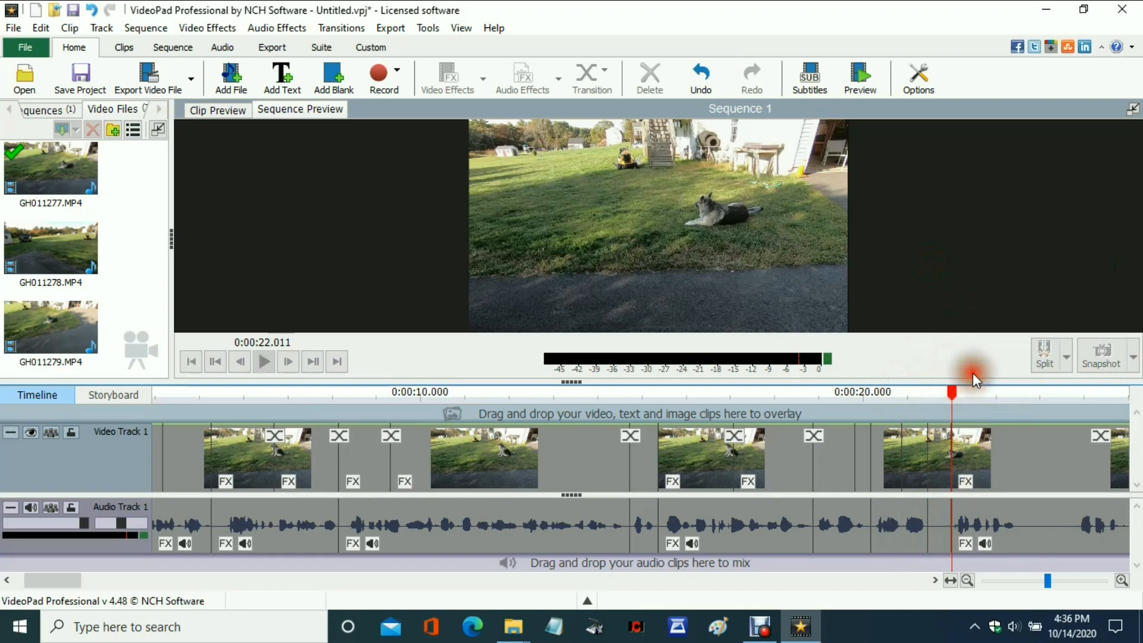
{"action": "left_click", "coordinate": [938, 513]}
{"action": "right_click", "coordinate": [940, 514]}
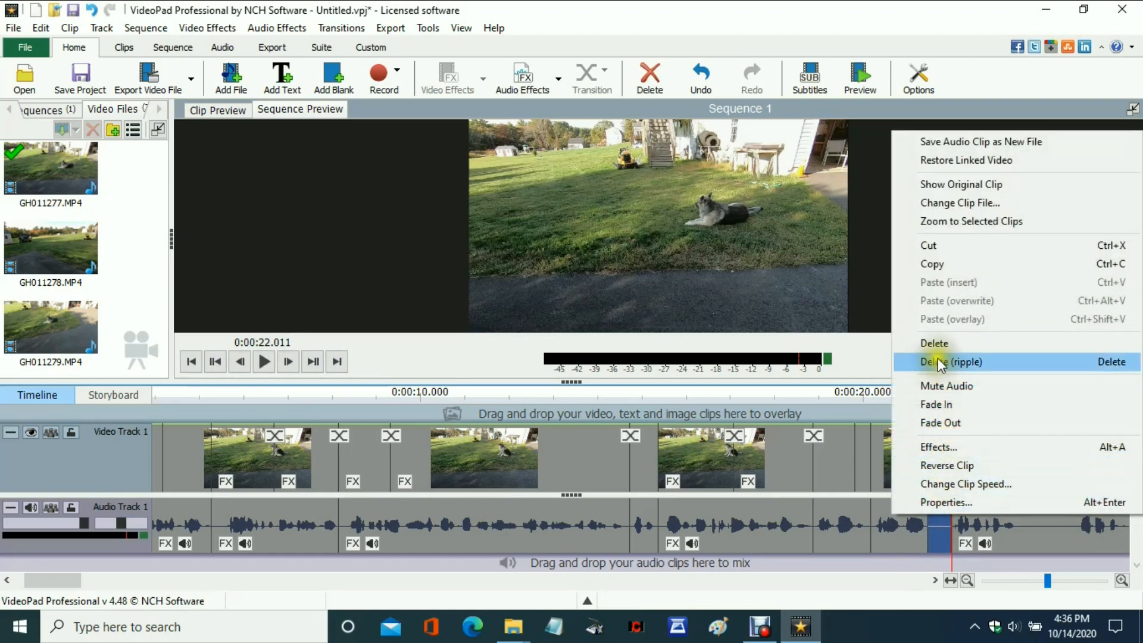
{"action": "left_click", "coordinate": [933, 345]}
{"action": "right_click", "coordinate": [939, 514]}
{"action": "left_click", "coordinate": [956, 263]}
Remove the audio between splits at about 0:00:23 and 0:00:24.263, and close the gap in the audio track.
{"action": "left_click_drag", "start_coordinate": [956, 396], "coordinate": [1052, 391]}
{"action": "left_click", "coordinate": [1036, 360]}
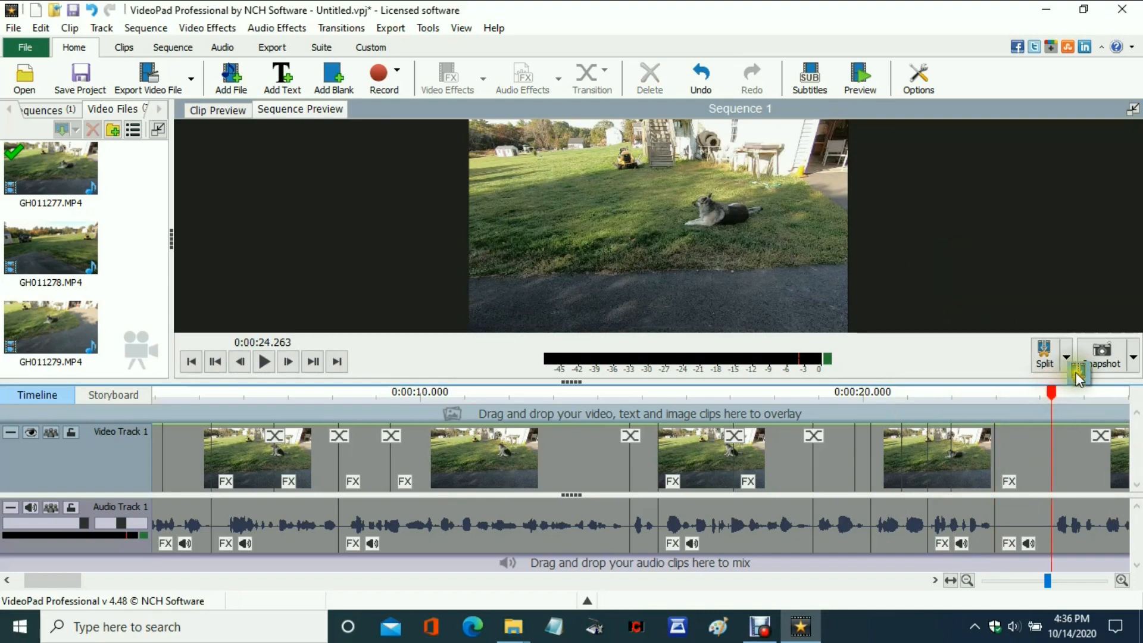
{"action": "left_click", "coordinate": [1026, 529]}
{"action": "right_click", "coordinate": [1026, 528]}
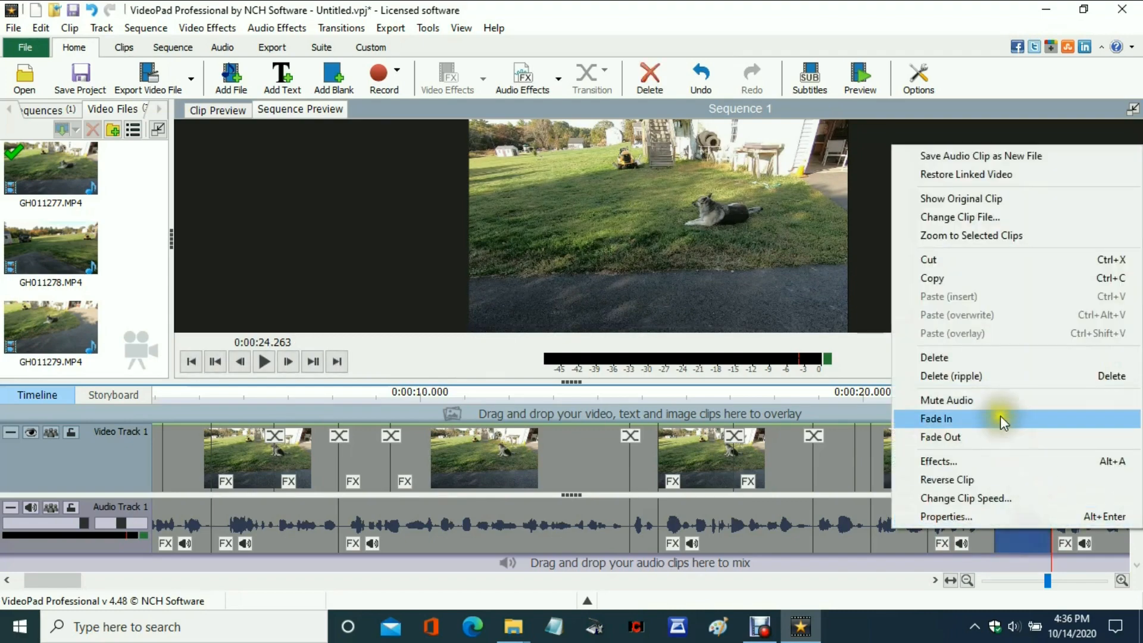
{"action": "left_click", "coordinate": [980, 376]}
{"action": "right_click", "coordinate": [1019, 507]}
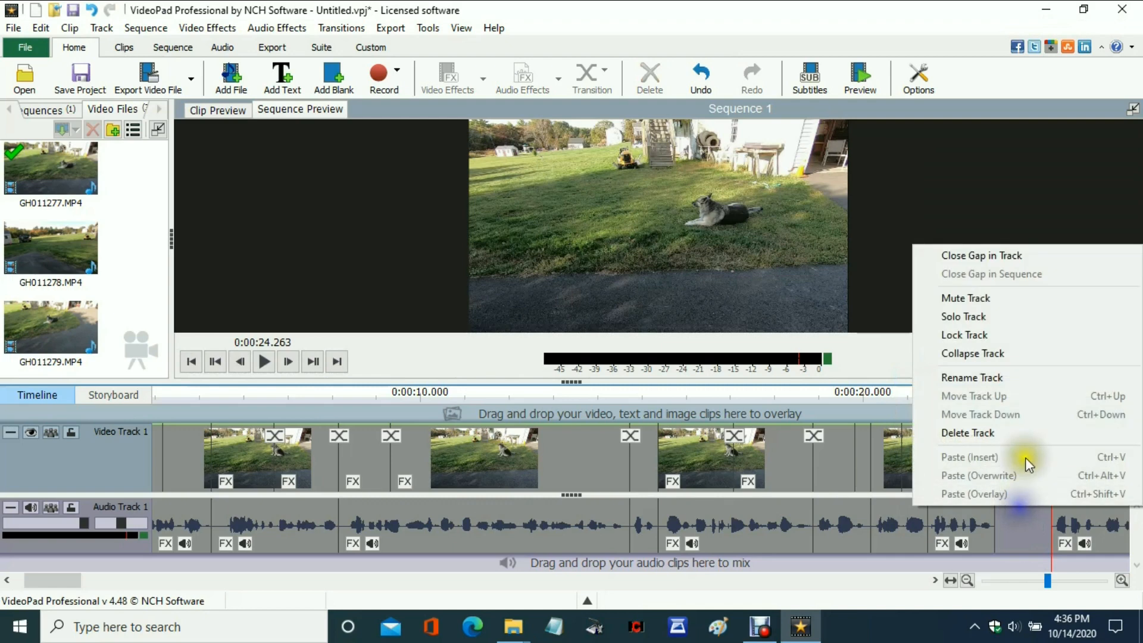
{"action": "left_click", "coordinate": [966, 257]}
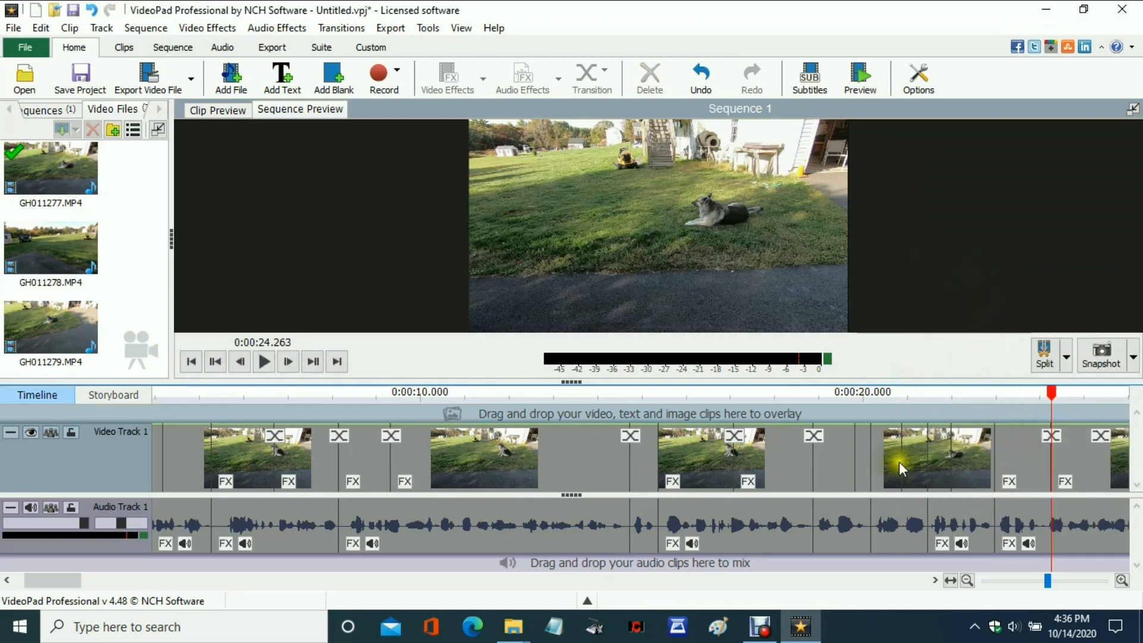
Cut out the silent audio between splits at 0:00:27.125 and 0:00:27.541, and close the gap in the audio track.
{"action": "left_click_drag", "start_coordinate": [67, 577], "coordinate": [98, 577]}
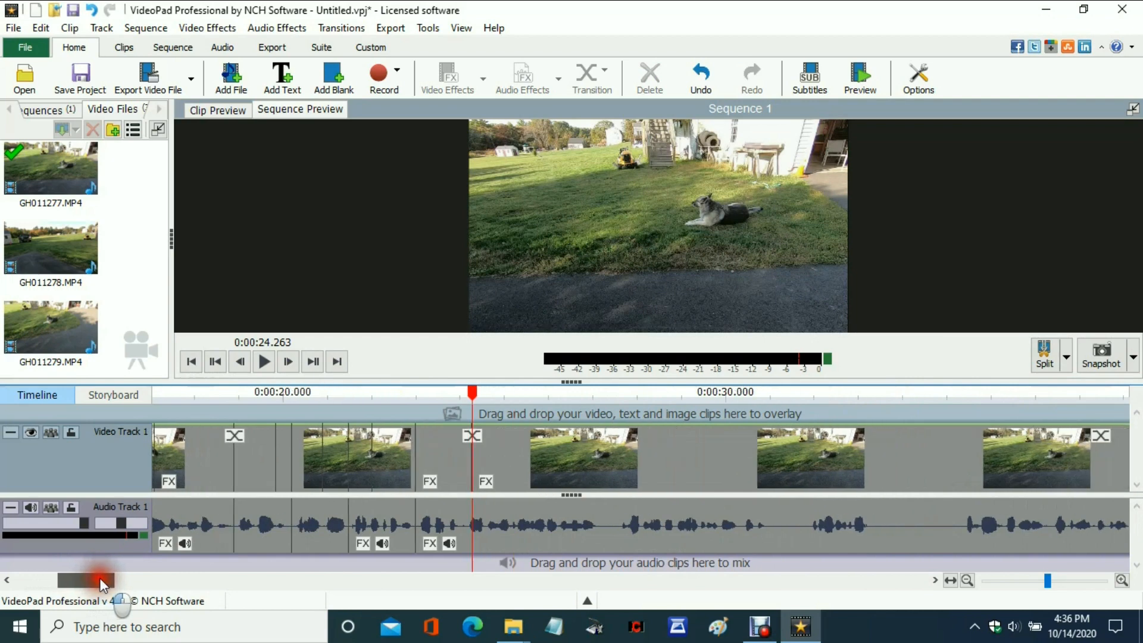
{"action": "left_click_drag", "start_coordinate": [476, 402], "coordinate": [601, 407]}
{"action": "left_click", "coordinate": [622, 376]}
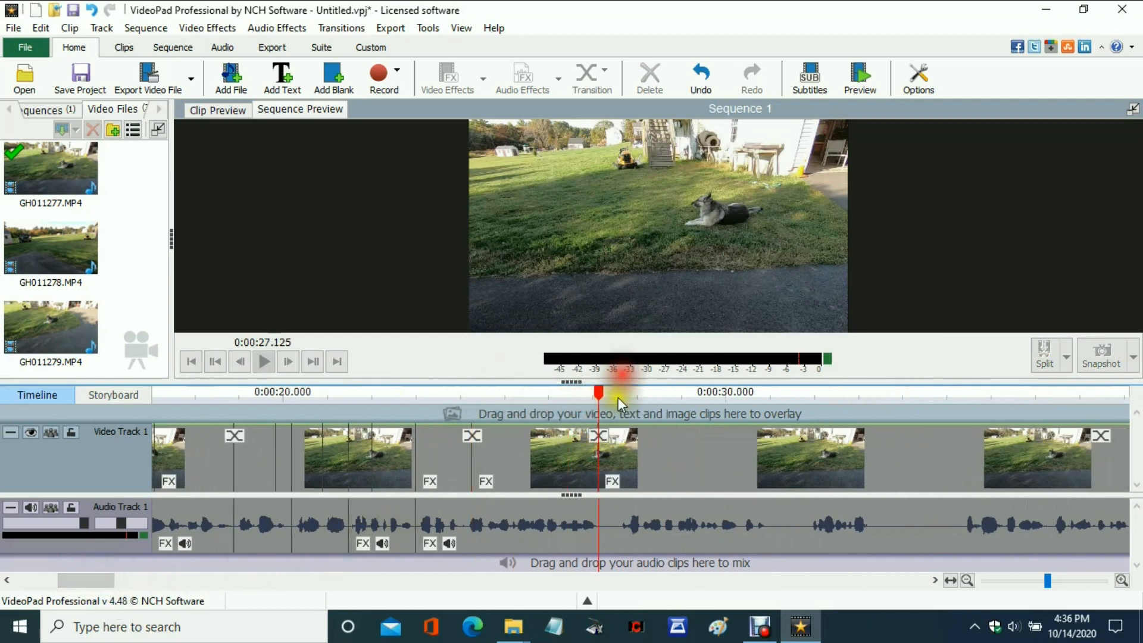
{"action": "left_click_drag", "start_coordinate": [600, 403], "coordinate": [620, 394]}
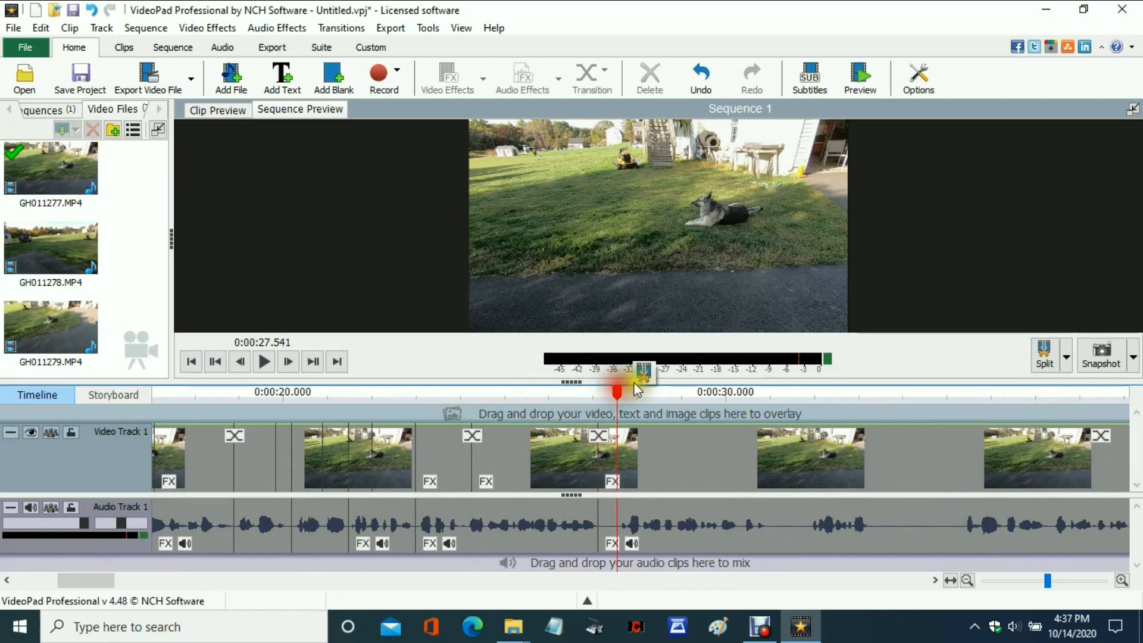
{"action": "left_click", "coordinate": [649, 373]}
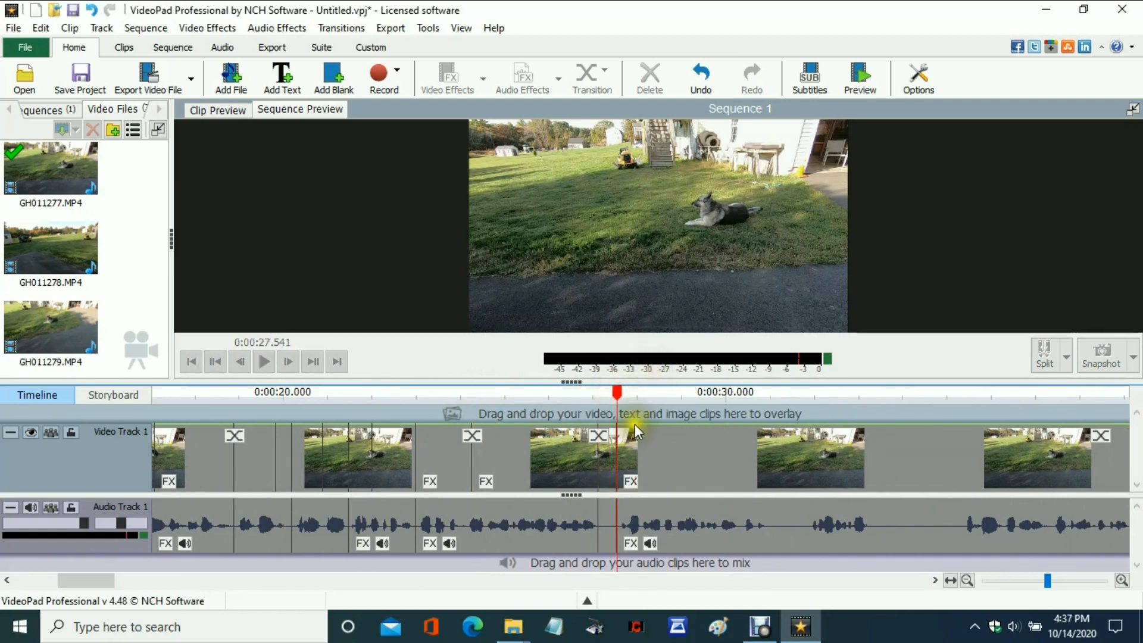
{"action": "right_click", "coordinate": [606, 516]}
{"action": "left_click", "coordinate": [652, 368]}
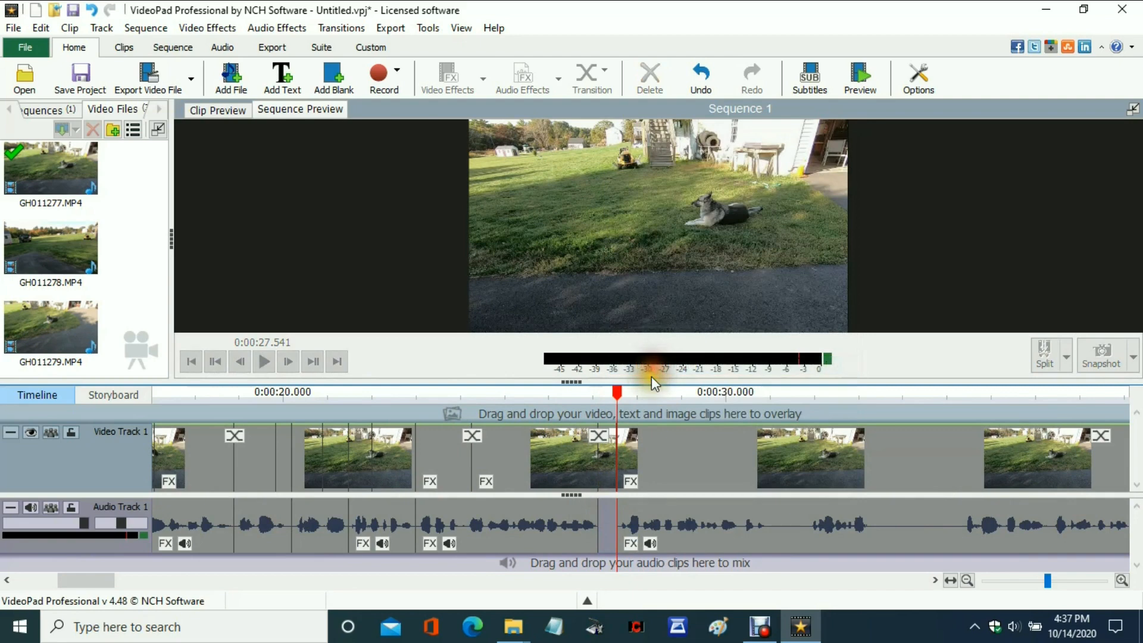
{"action": "right_click", "coordinate": [610, 511]}
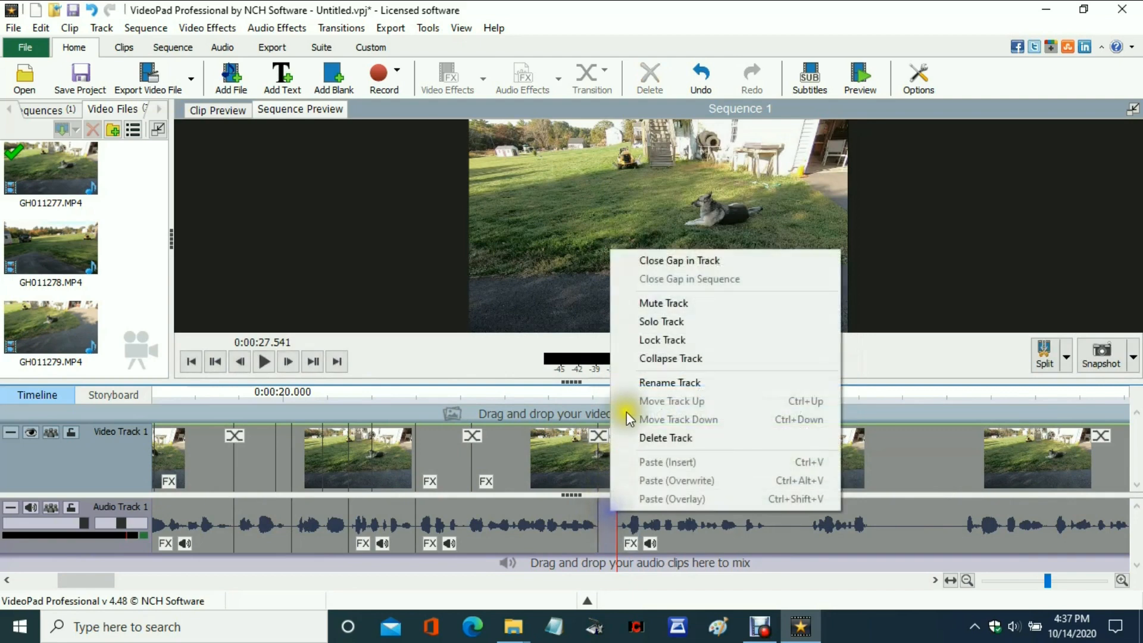
{"action": "left_click", "coordinate": [668, 260]}
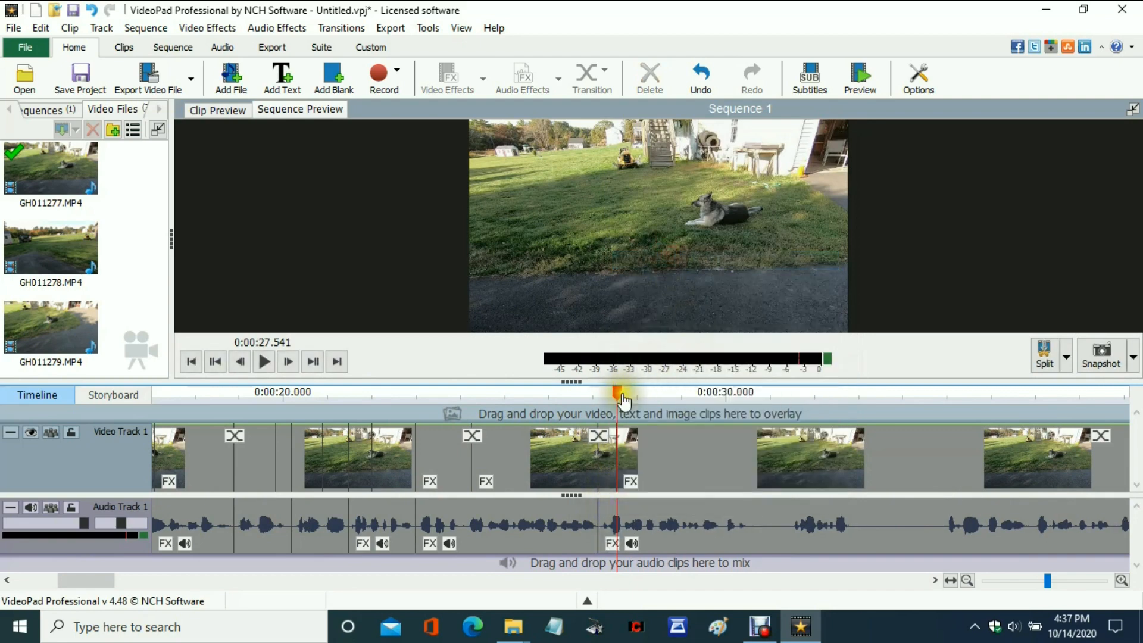
Cut out the silent audio between splits at 0:00:30.589 and 0:00:31.441, and close the gap in the audio track.
{"action": "left_click_drag", "start_coordinate": [625, 399], "coordinate": [755, 407]}
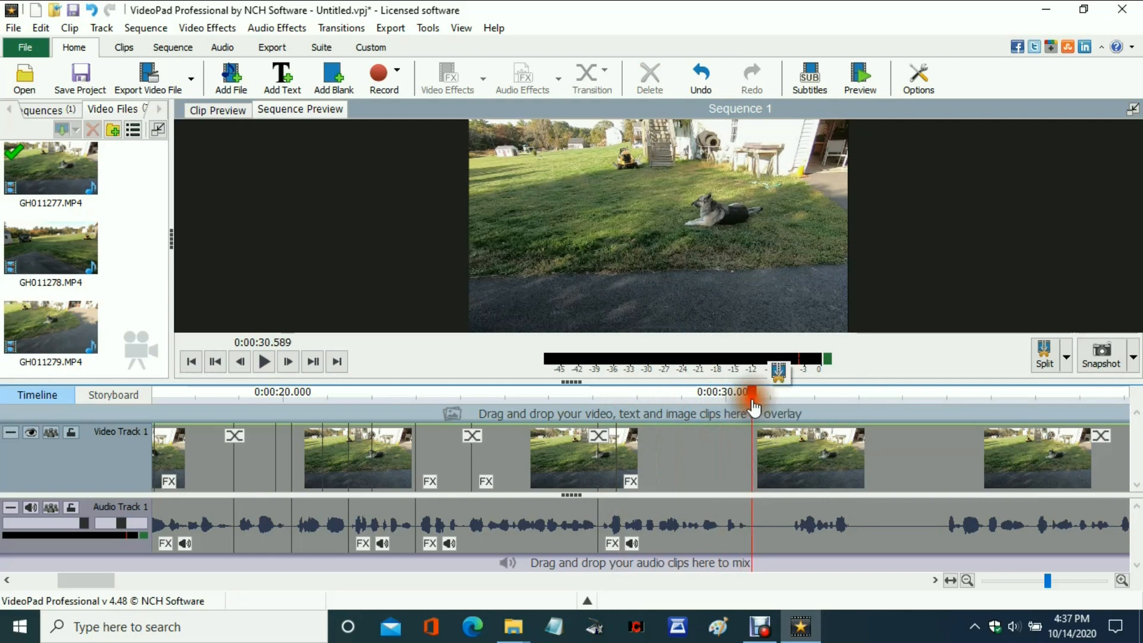
{"action": "left_click", "coordinate": [770, 373]}
{"action": "left_click_drag", "start_coordinate": [752, 398], "coordinate": [789, 391]}
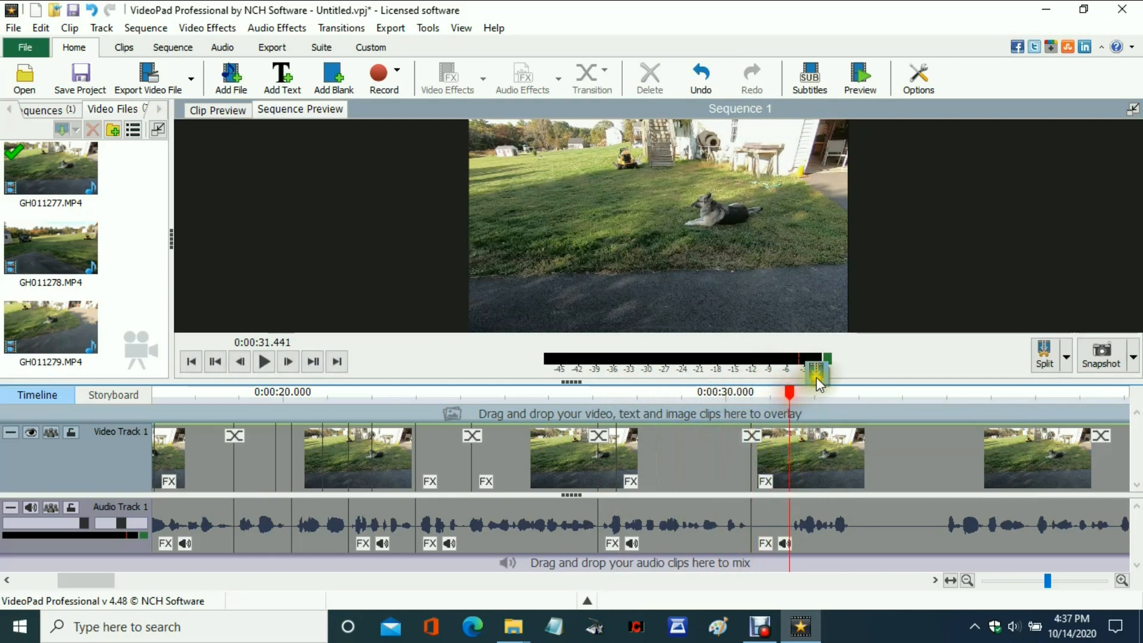
{"action": "right_click", "coordinate": [767, 500]}
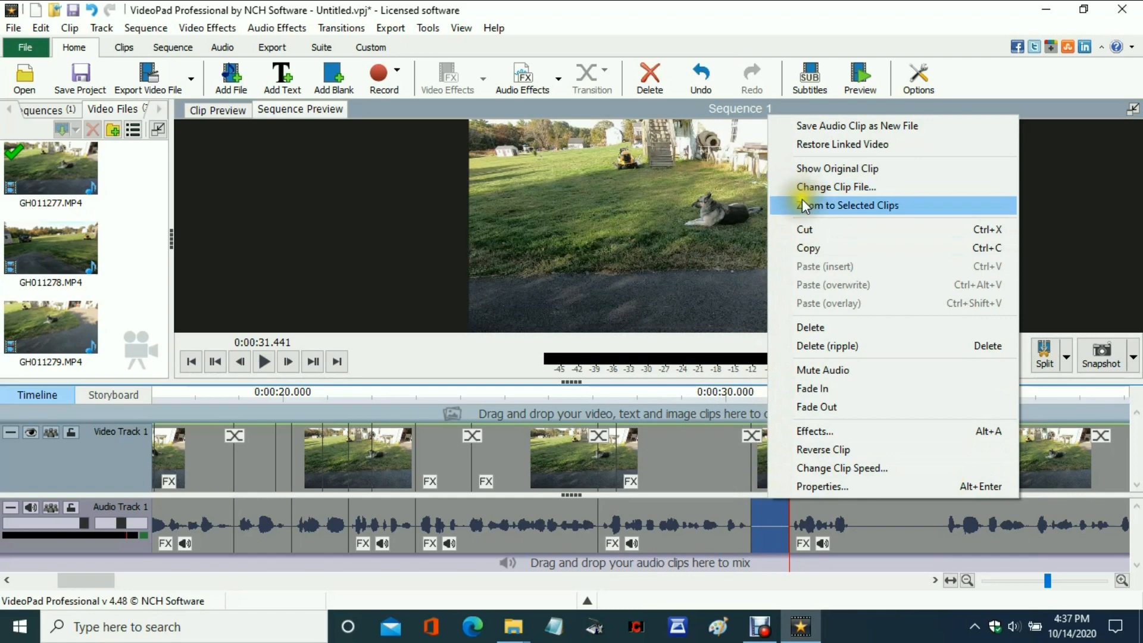
{"action": "left_click", "coordinate": [831, 345]}
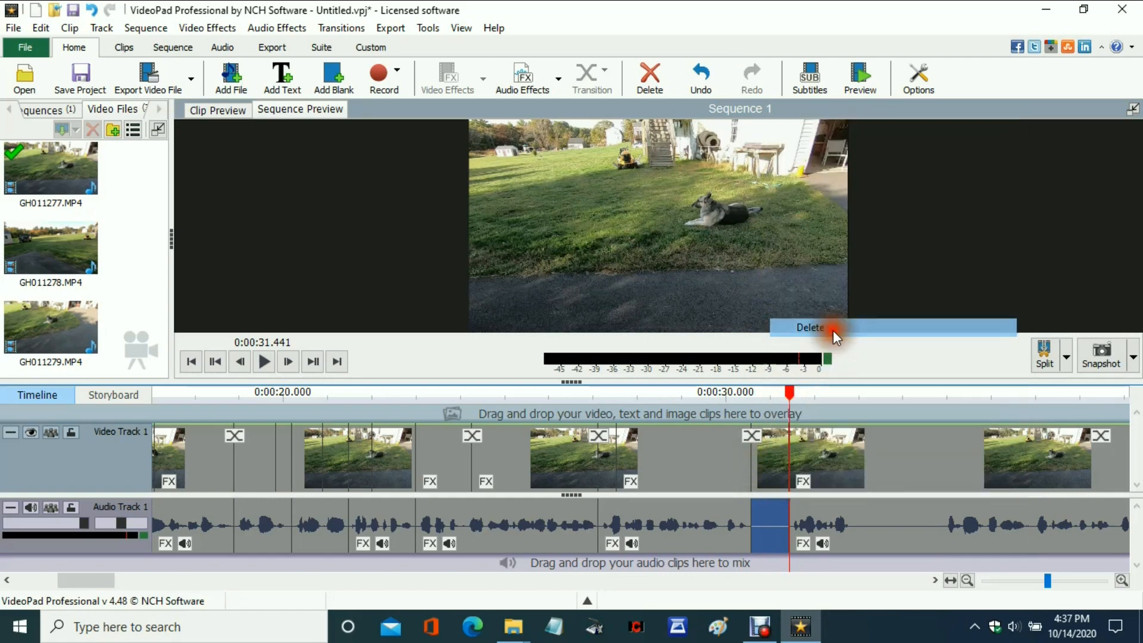
{"action": "right_click", "coordinate": [765, 498]}
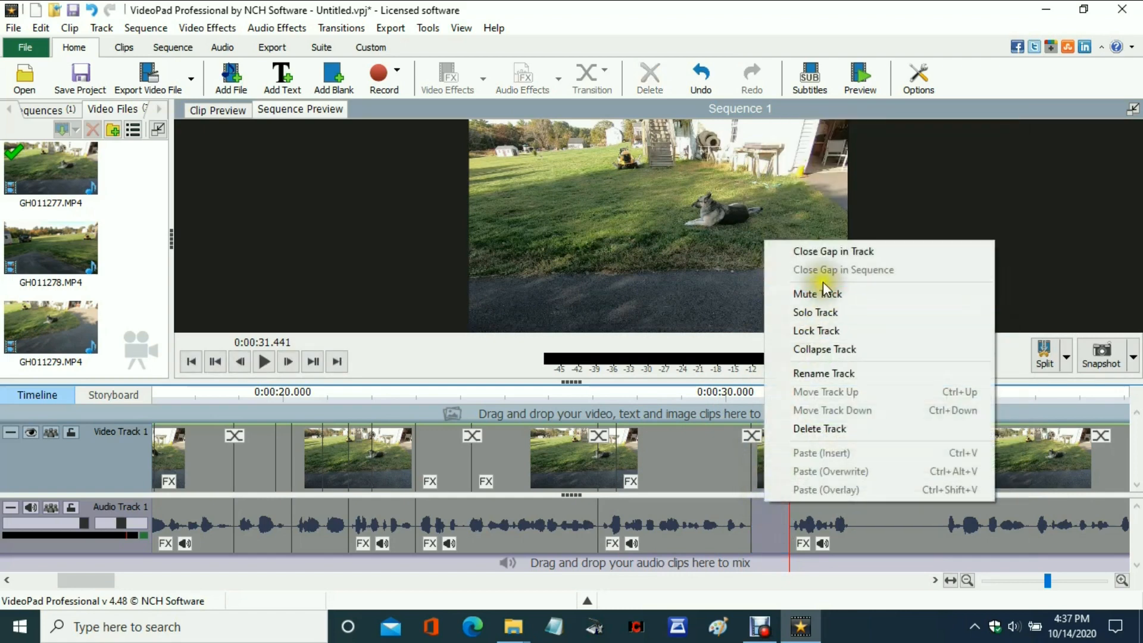
{"action": "left_click", "coordinate": [831, 251]}
Delete the silent audio between splits at about 0:00:32.1 and 0:00:34.016, and close the gap in the audio track.
{"action": "left_click_drag", "start_coordinate": [790, 398], "coordinate": [904, 395]}
{"action": "left_click", "coordinate": [842, 374]}
{"action": "left_click", "coordinate": [863, 530]}
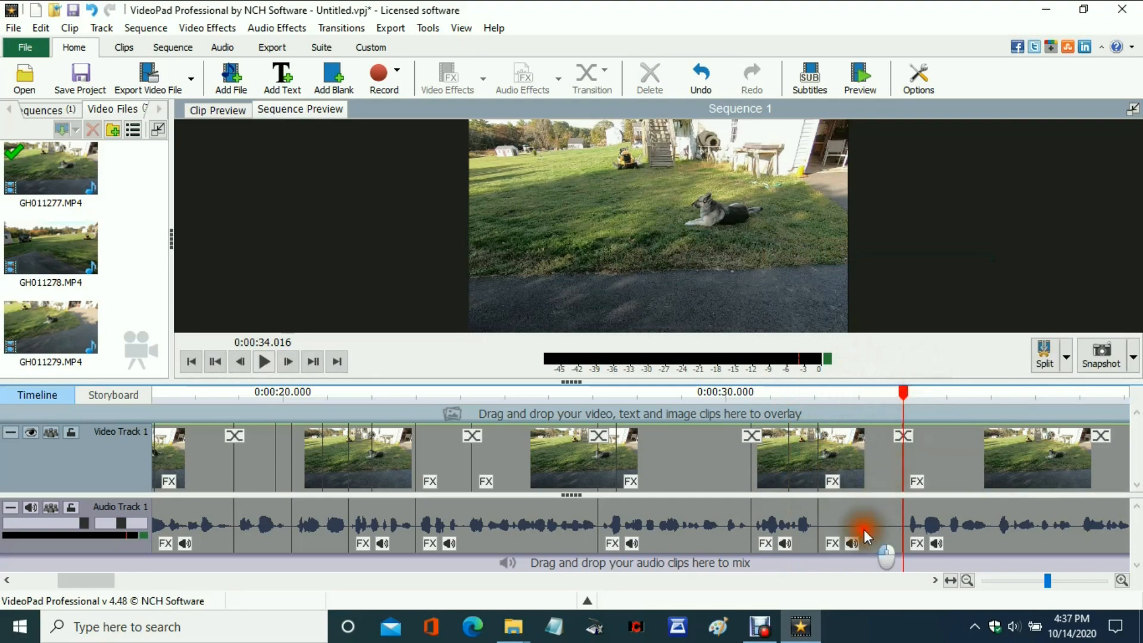
{"action": "right_click", "coordinate": [863, 525]}
{"action": "left_click", "coordinate": [916, 372]}
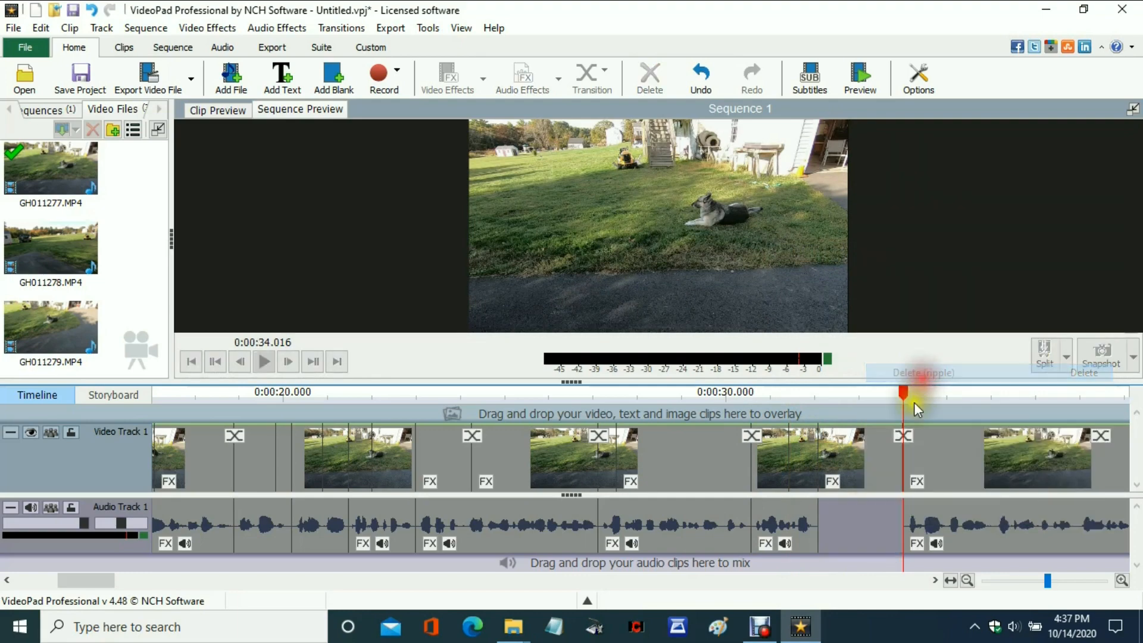
{"action": "right_click", "coordinate": [863, 521]}
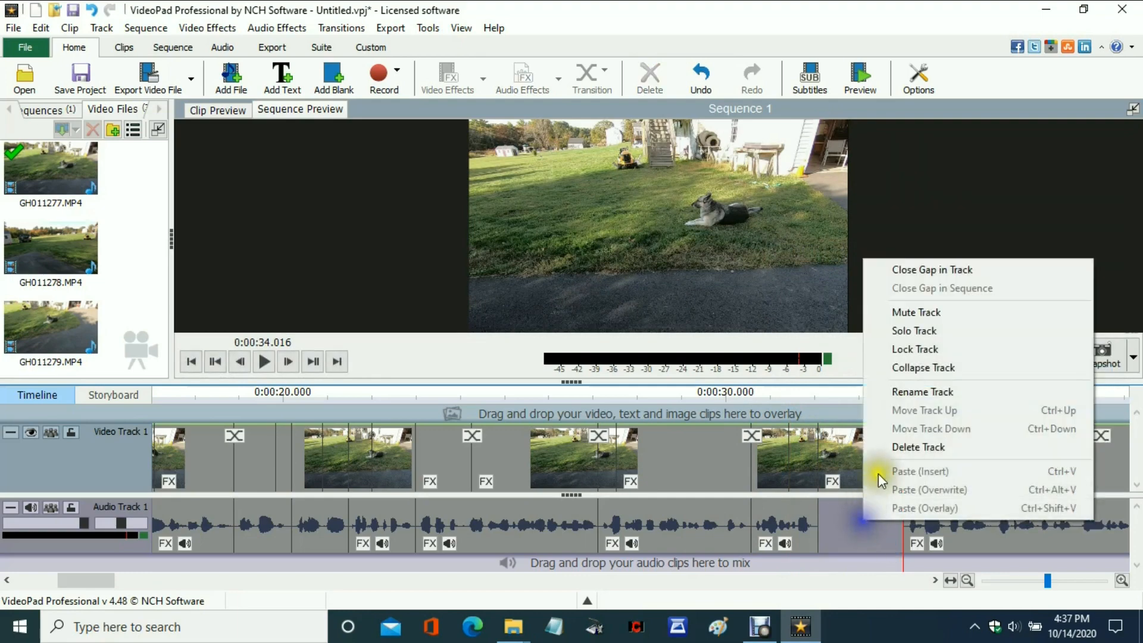
{"action": "left_click", "coordinate": [936, 271]}
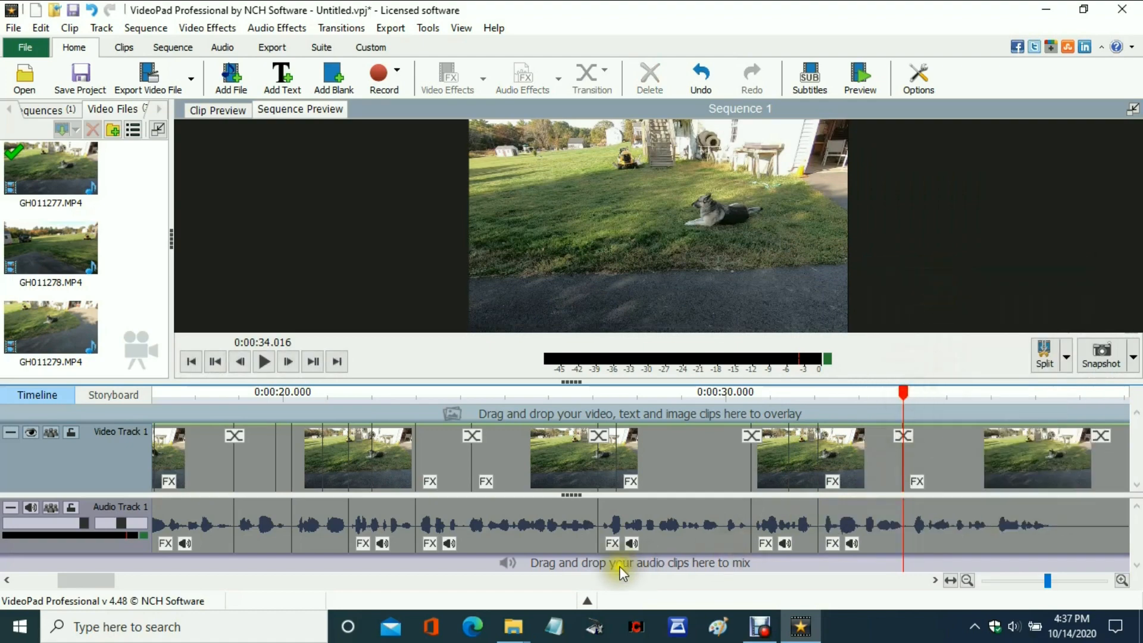
Remove the silent audio between splits at 0:00:37.394 and 0:00:39.136, and close the gap in the audio track.
{"action": "left_click_drag", "start_coordinate": [71, 577], "coordinate": [106, 579]}
{"action": "left_click_drag", "start_coordinate": [484, 393], "coordinate": [632, 395]}
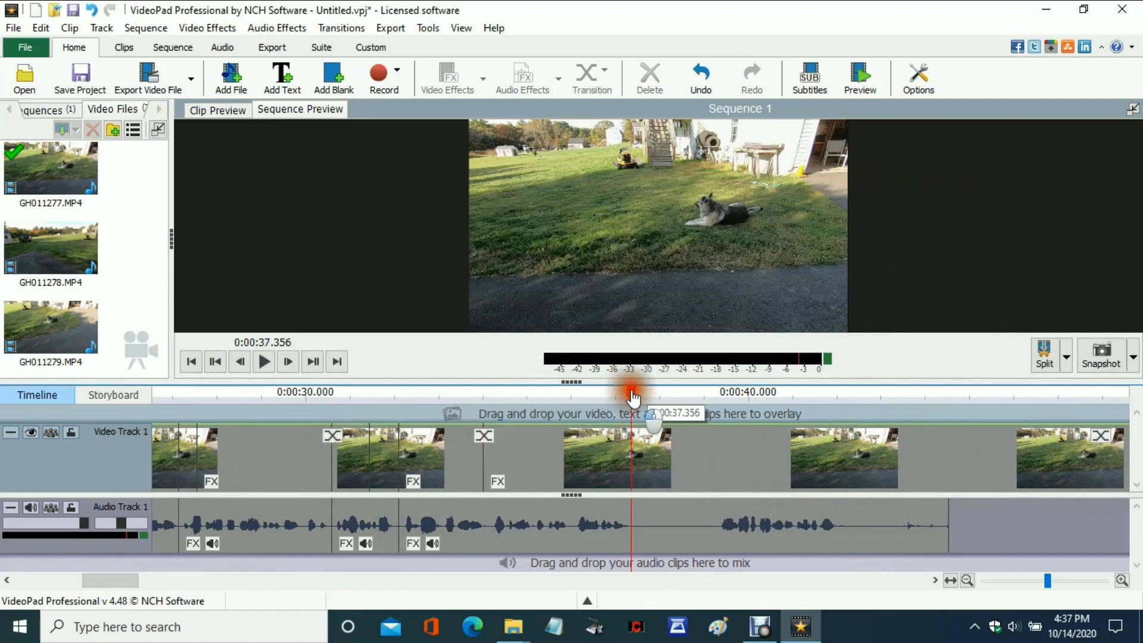
{"action": "left_click", "coordinate": [659, 371]}
{"action": "left_click_drag", "start_coordinate": [634, 394], "coordinate": [710, 395]}
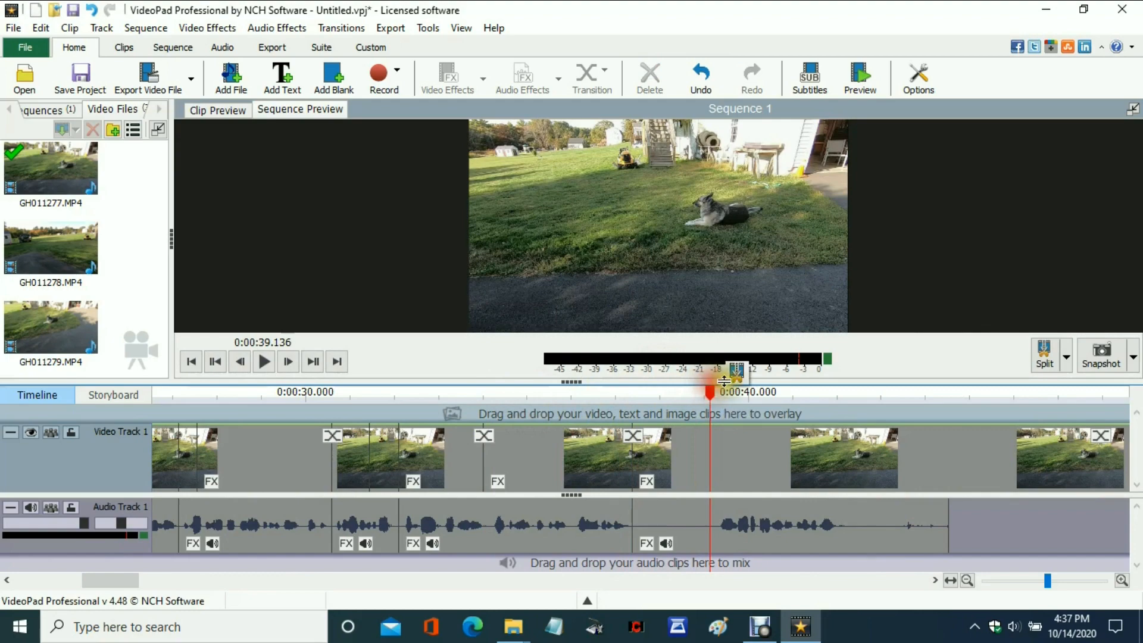
{"action": "left_click", "coordinate": [673, 516]}
{"action": "right_click", "coordinate": [672, 517]}
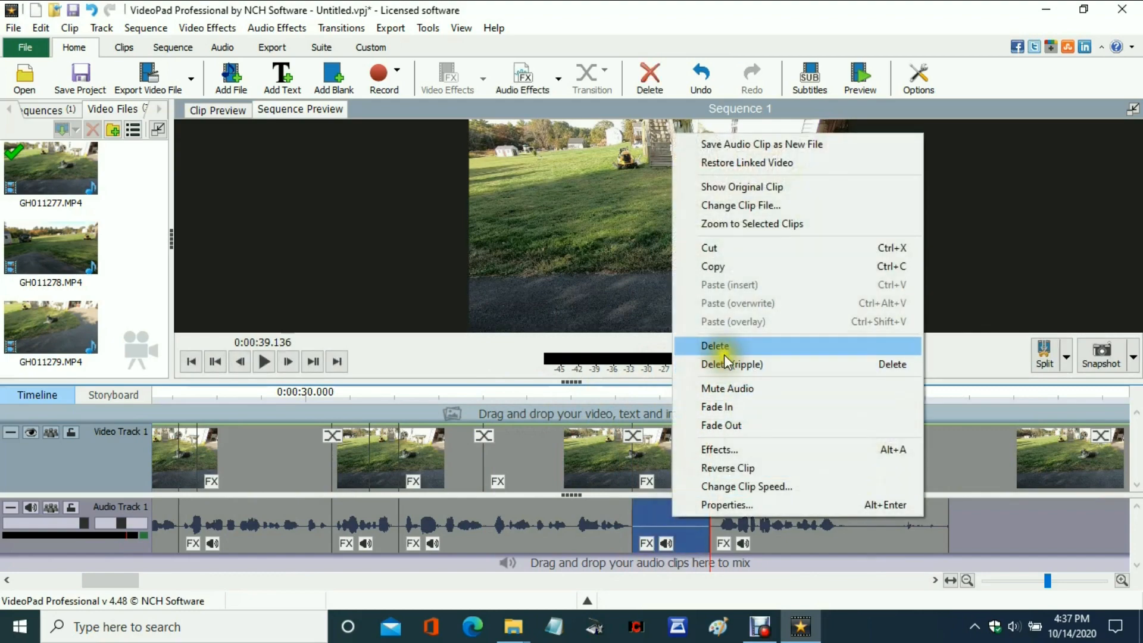
{"action": "left_click", "coordinate": [720, 347]}
{"action": "right_click", "coordinate": [667, 516]}
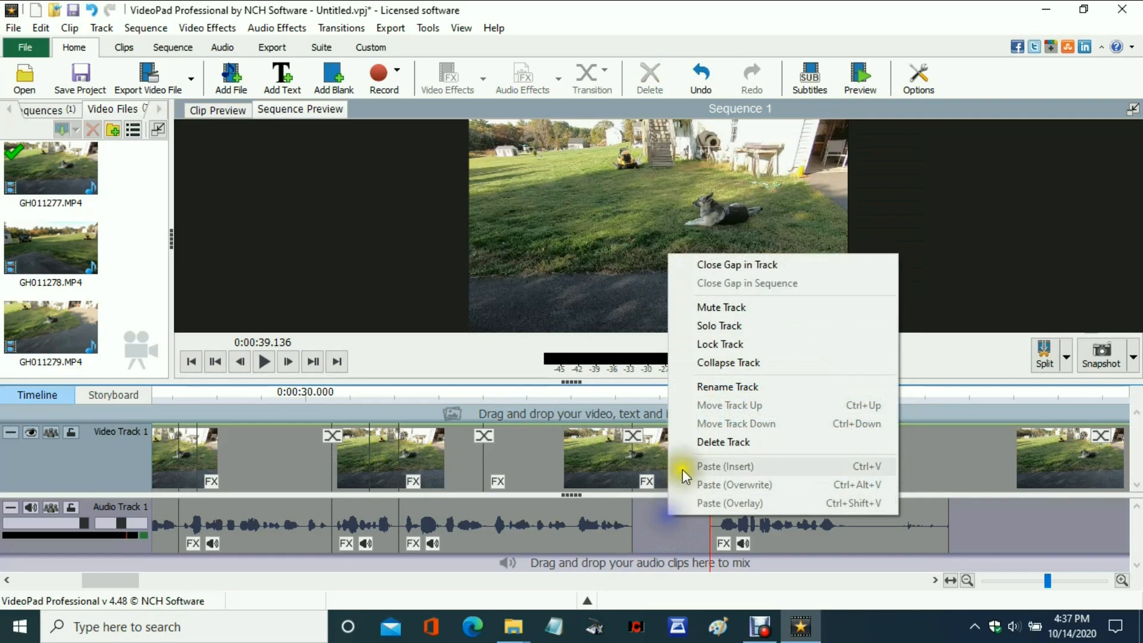
{"action": "left_click", "coordinate": [723, 262]}
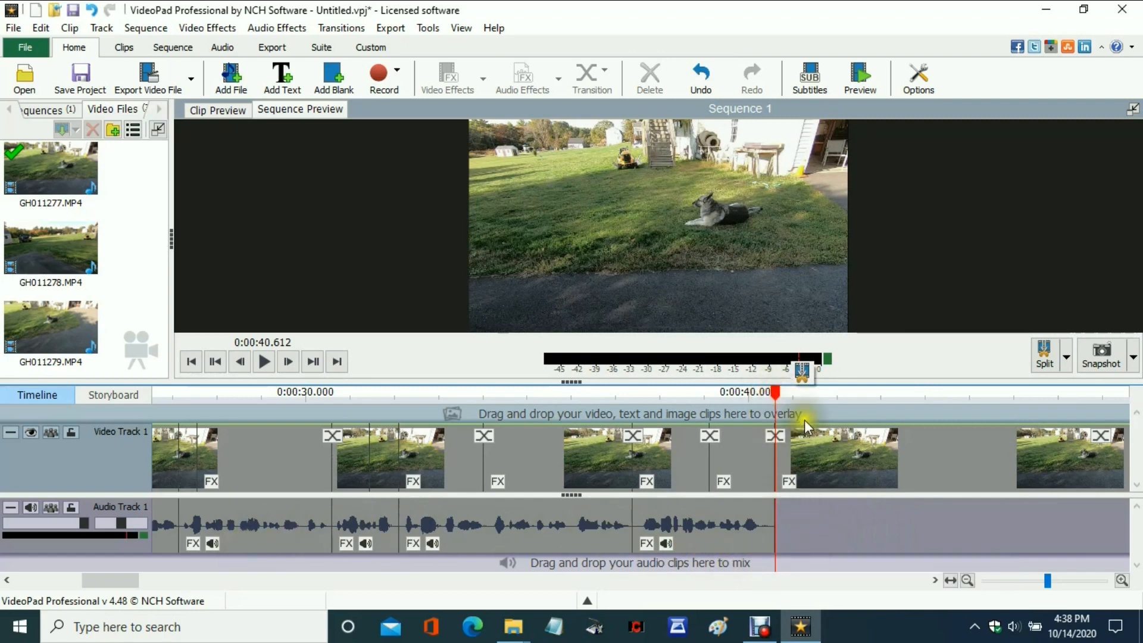
Delete the leftover video after the split at 0:00:40.612, where the audio track ends.
{"action": "left_click", "coordinate": [916, 451]}
{"action": "right_click", "coordinate": [916, 451]}
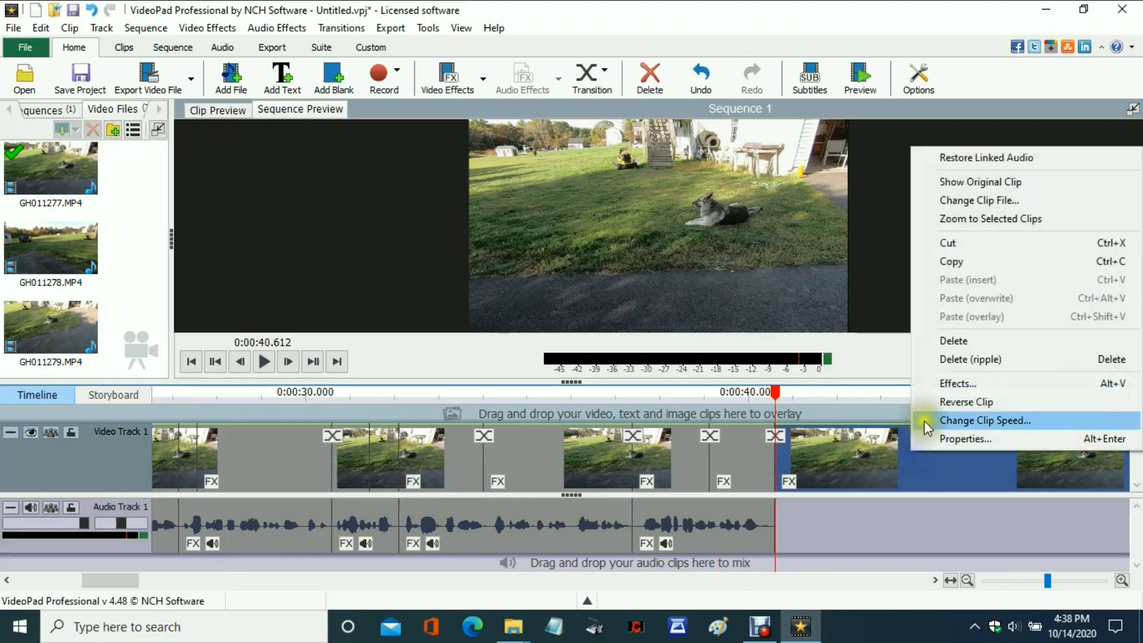
{"action": "left_click", "coordinate": [951, 341]}
Set the fade-in duration at the start of the sequence's first video clip.
{"action": "double_click", "coordinate": [162, 433]}
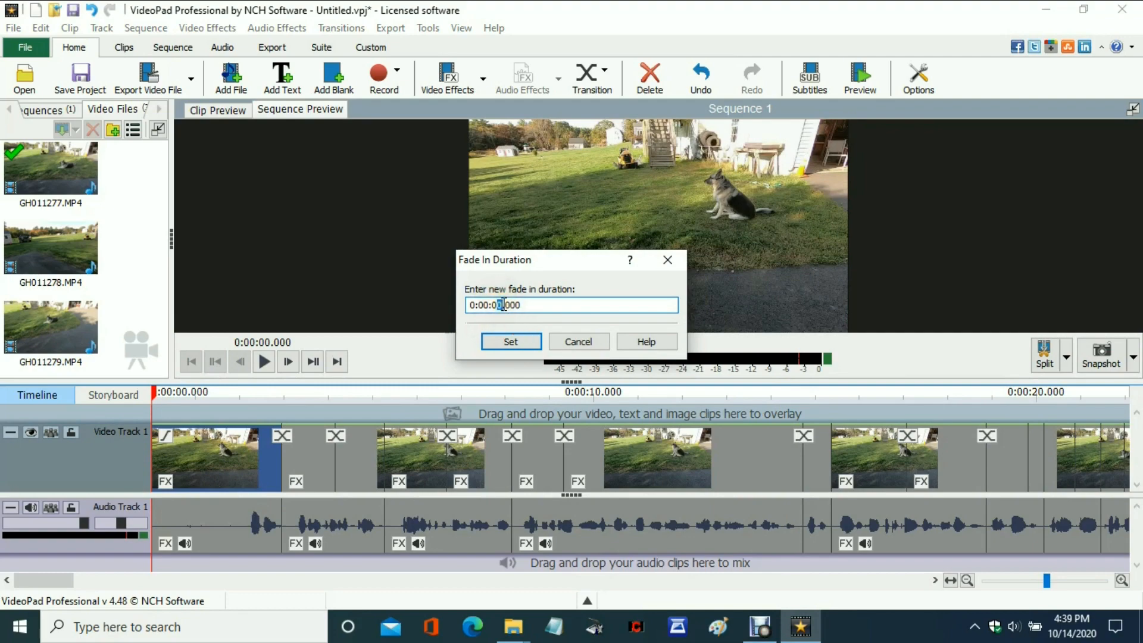
{"action": "left_click", "coordinate": [513, 347]}
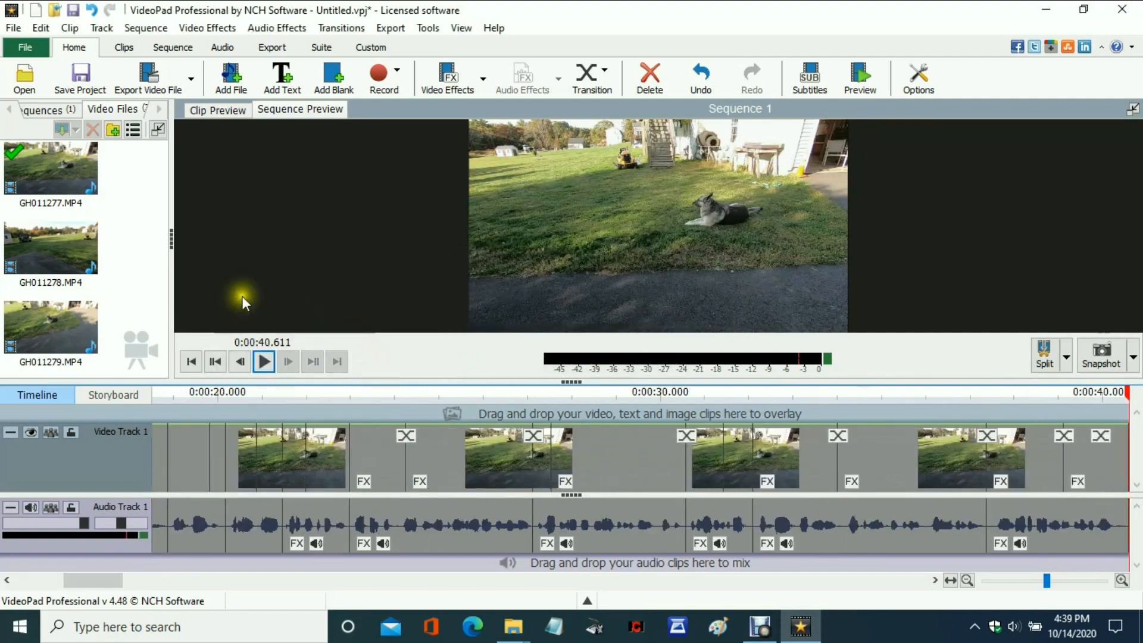
Place the video file GH011278.MP4 at the end of the sequence.
{"action": "left_click", "coordinate": [55, 247]}
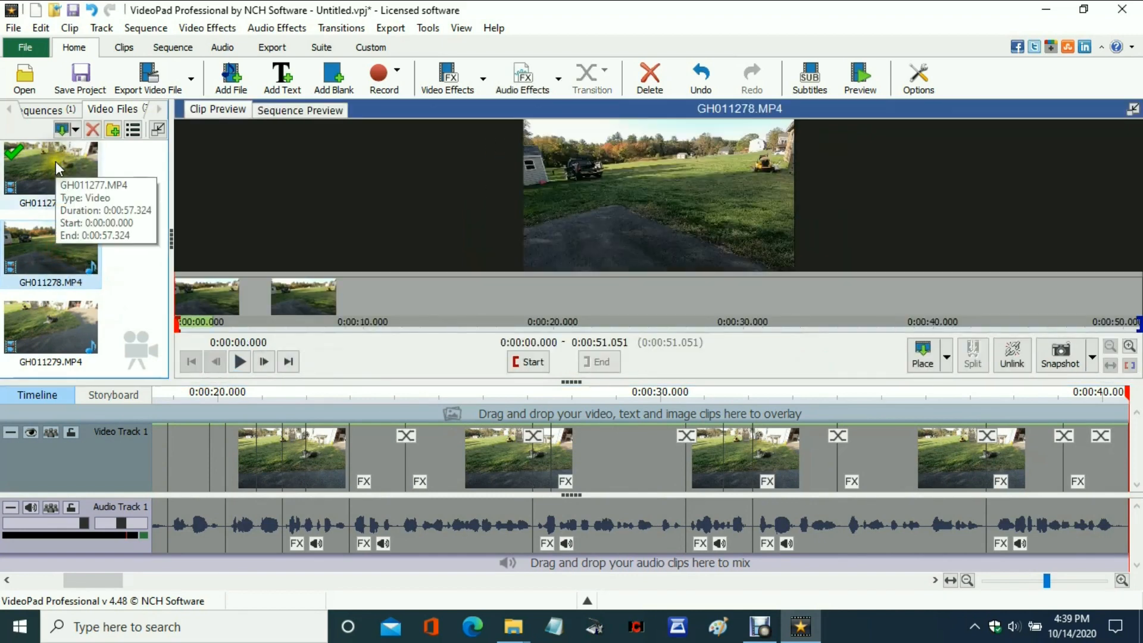
{"action": "left_click", "coordinate": [946, 358]}
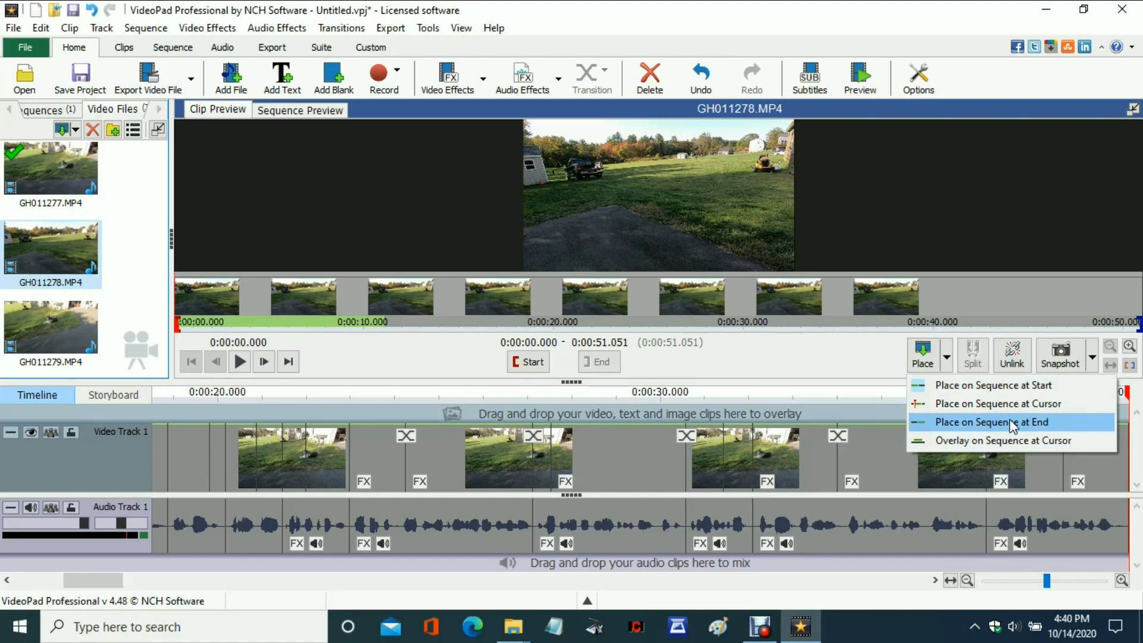
{"action": "left_click", "coordinate": [1012, 422]}
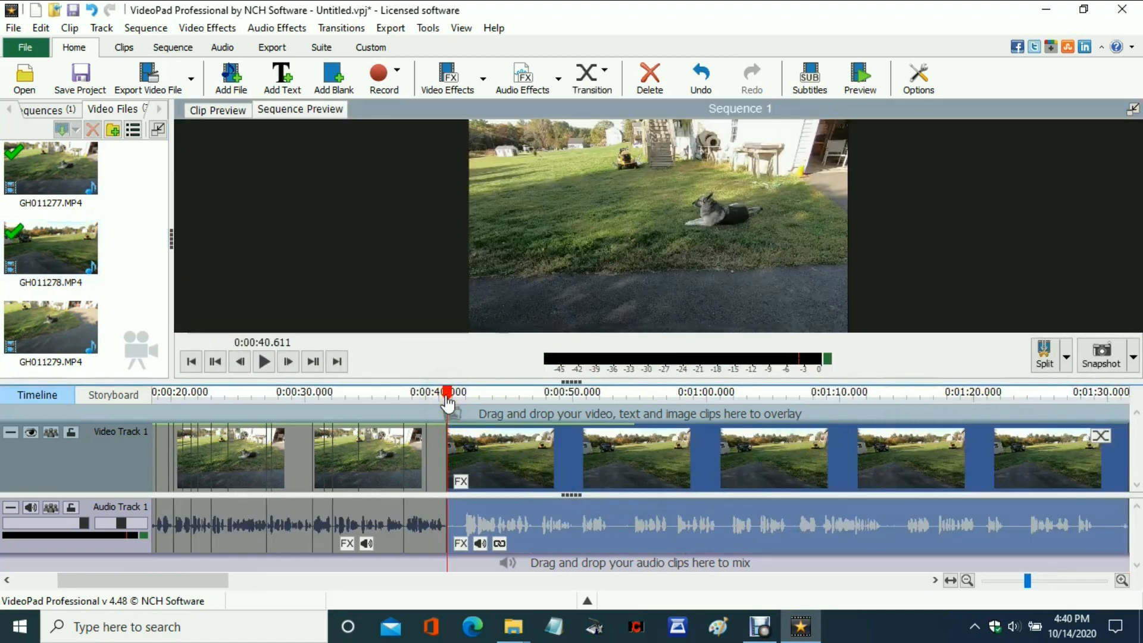
Trim the silent opening of the GH011278 clip by splitting at 0:00:41.551 and 0:00:41.815, deleting both pieces and closing the gap.
{"action": "left_click_drag", "start_coordinate": [450, 399], "coordinate": [459, 397]}
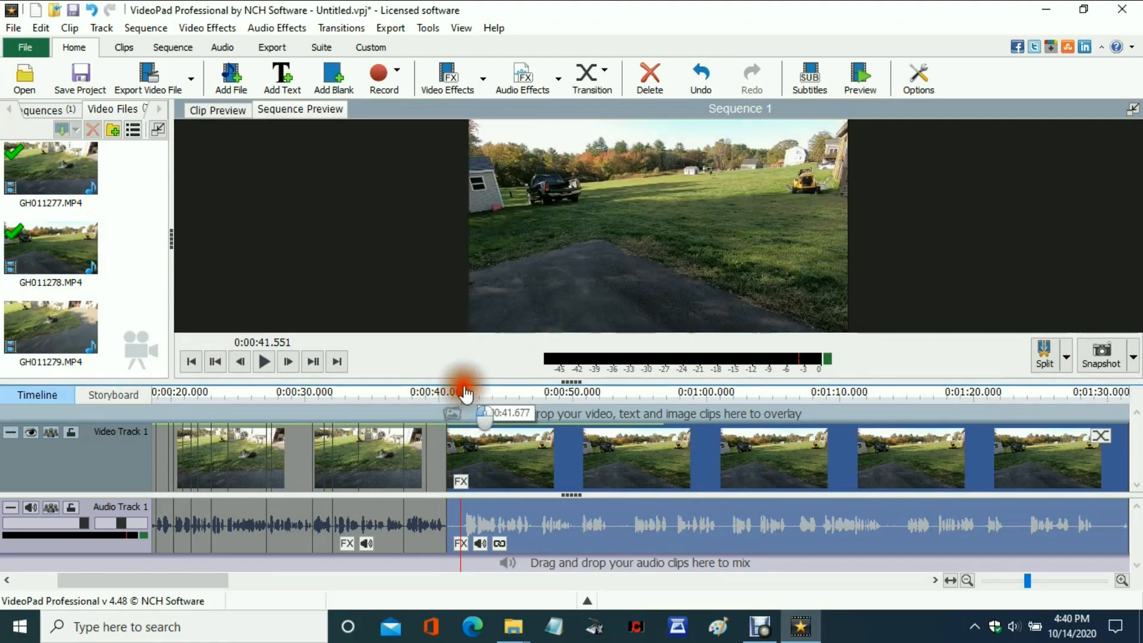
{"action": "left_click_drag", "start_coordinate": [488, 373], "coordinate": [476, 451]}
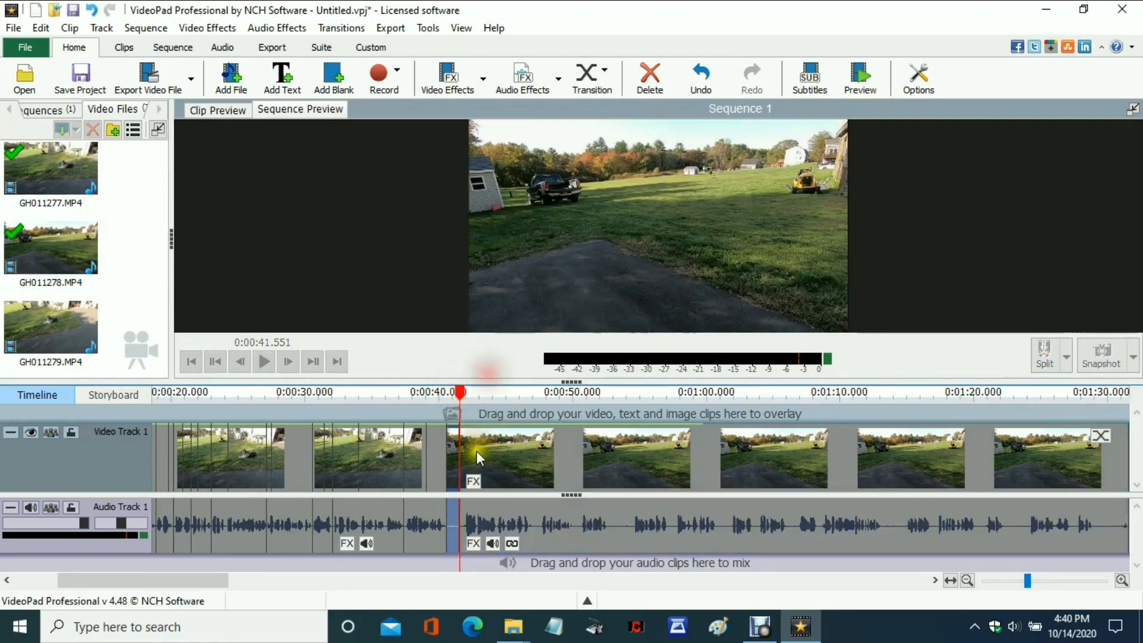
{"action": "left_click_drag", "start_coordinate": [1025, 576], "coordinate": [1052, 574]}
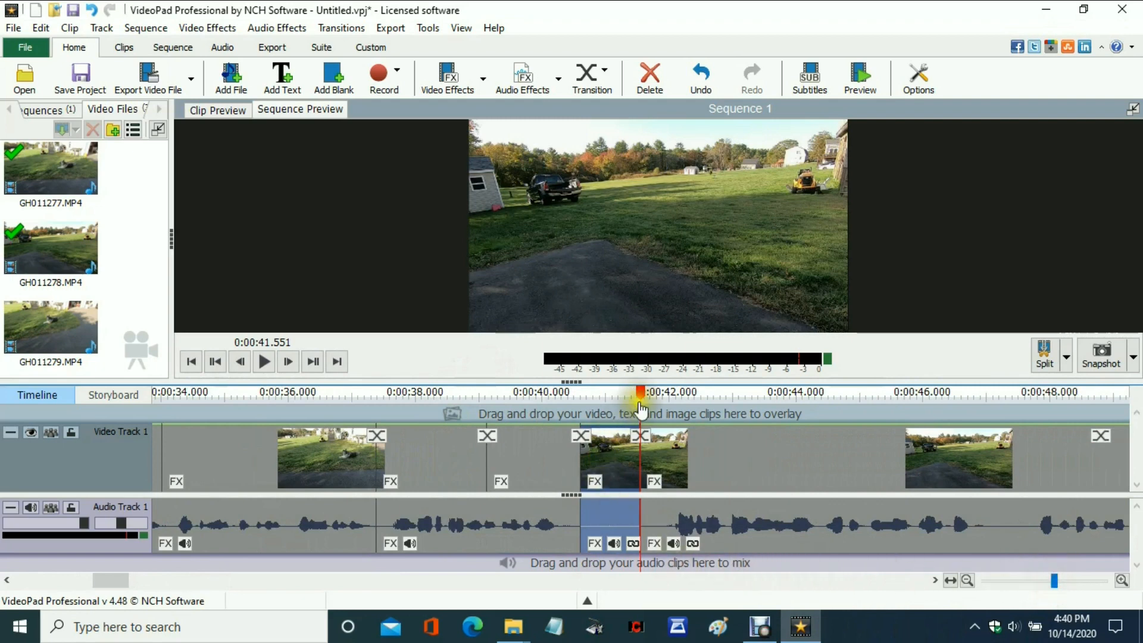
{"action": "left_click_drag", "start_coordinate": [640, 393], "coordinate": [657, 393]}
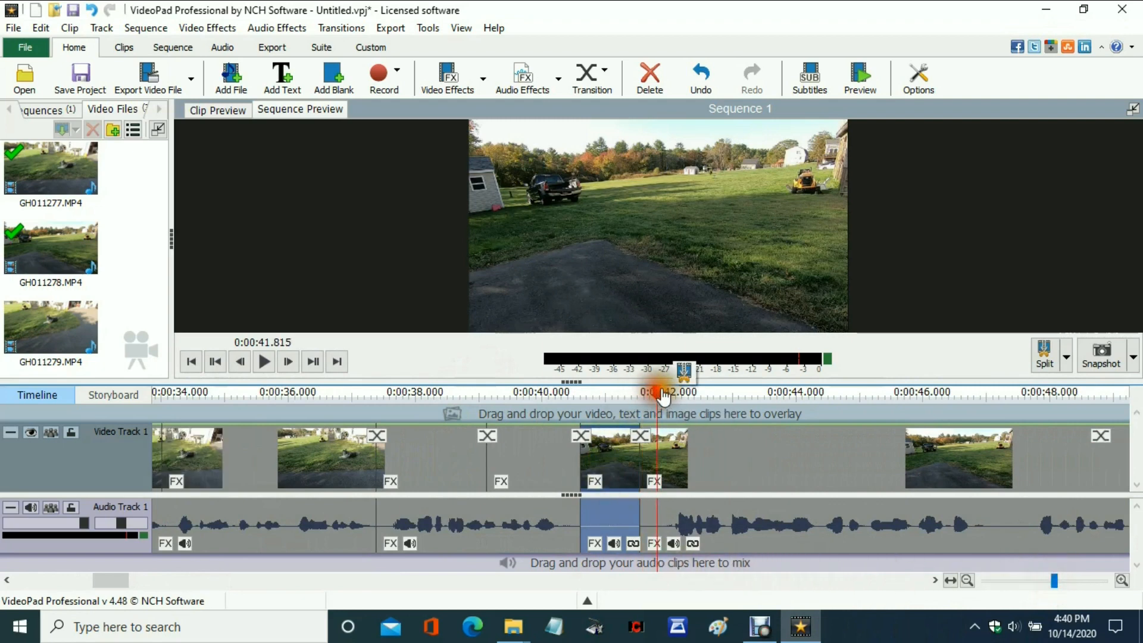
{"action": "left_click", "coordinate": [612, 524]}
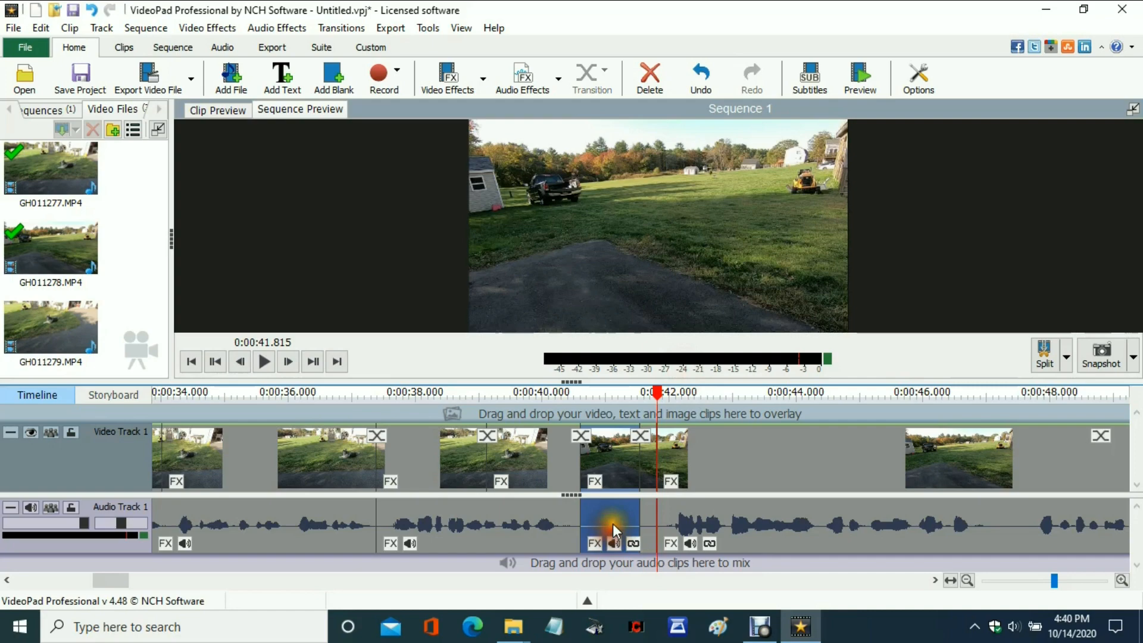
{"action": "right_click", "coordinate": [613, 524]}
{"action": "left_click", "coordinate": [659, 351]}
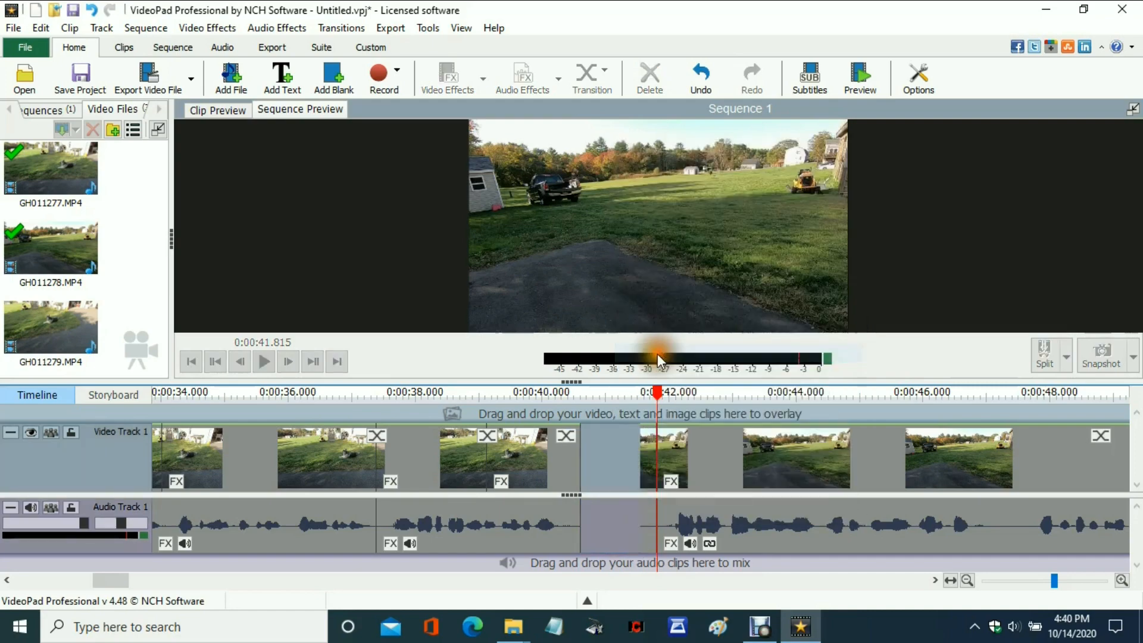
{"action": "right_click", "coordinate": [645, 513]}
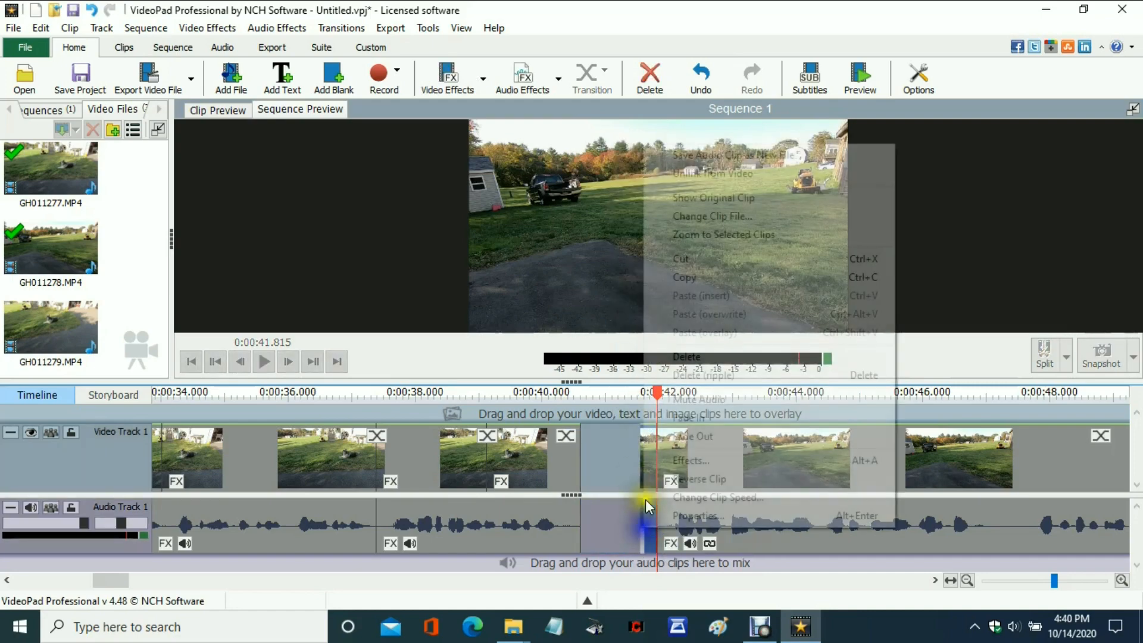
{"action": "left_click", "coordinate": [672, 353]}
{"action": "right_click", "coordinate": [613, 507]}
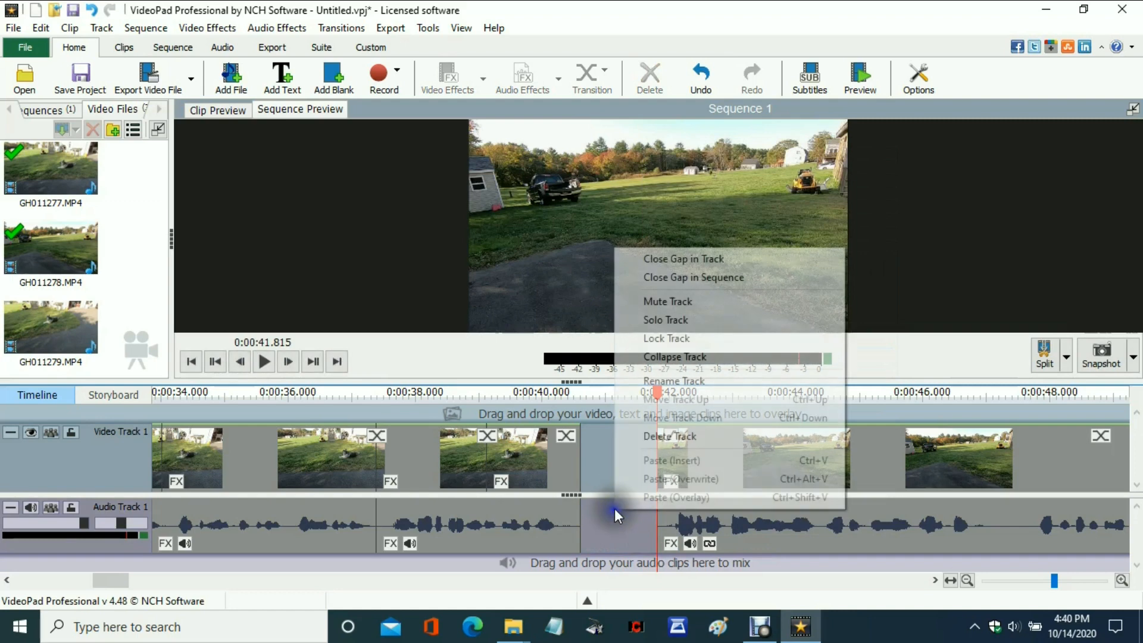
{"action": "left_click", "coordinate": [683, 259]}
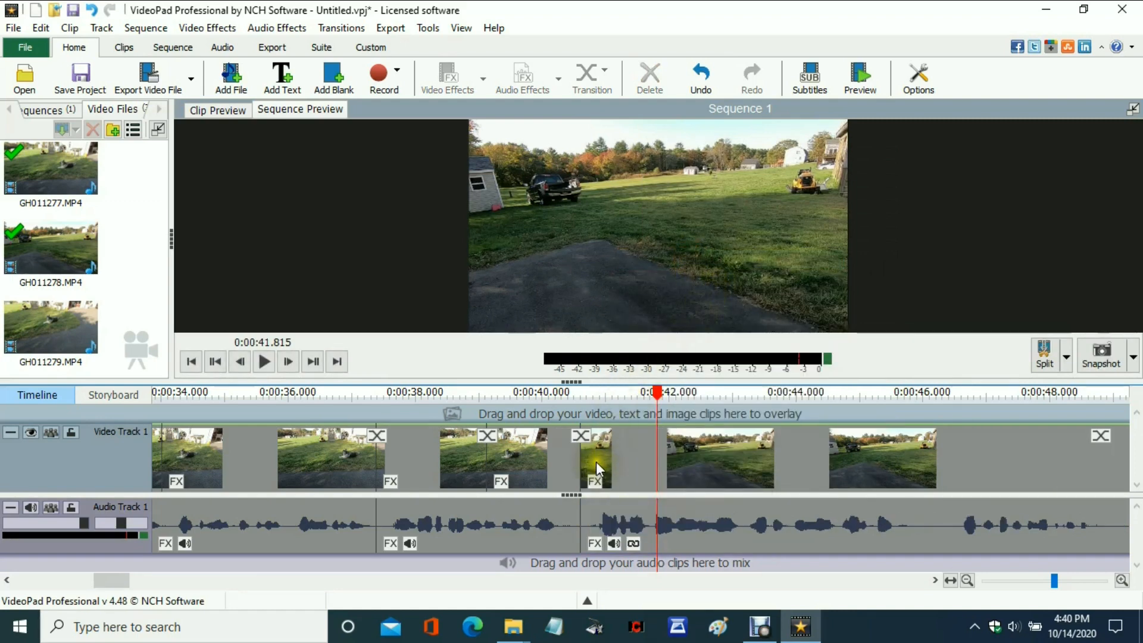
Apply a transition at the join between the end of the GH011277 footage and the GH011278 clip.
{"action": "left_click", "coordinate": [581, 436]}
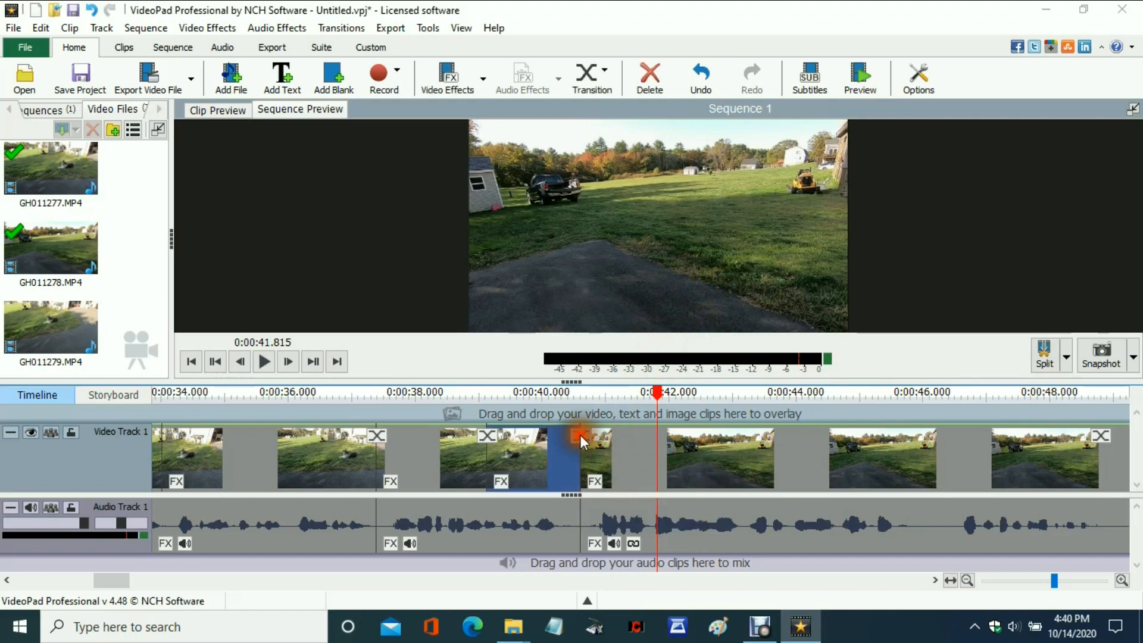
{"action": "left_click", "coordinate": [580, 435]}
{"action": "left_click", "coordinate": [218, 182]}
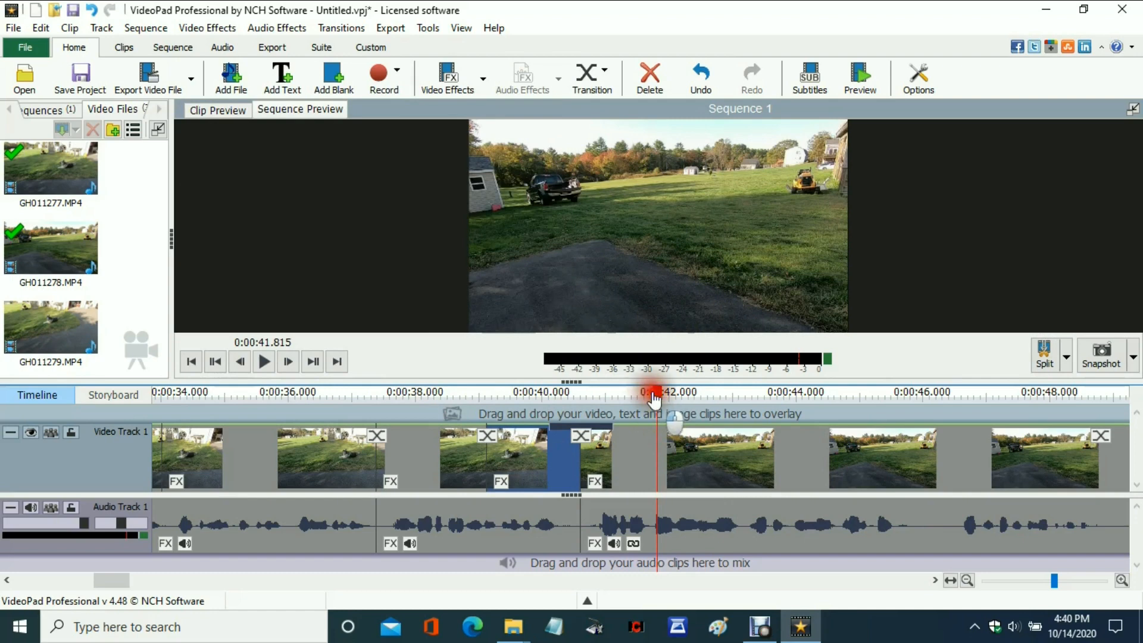
Play the sequence from 0:00:39.519 to review the transition into the GH011278 clip.
{"action": "left_click_drag", "start_coordinate": [654, 400], "coordinate": [511, 396]}
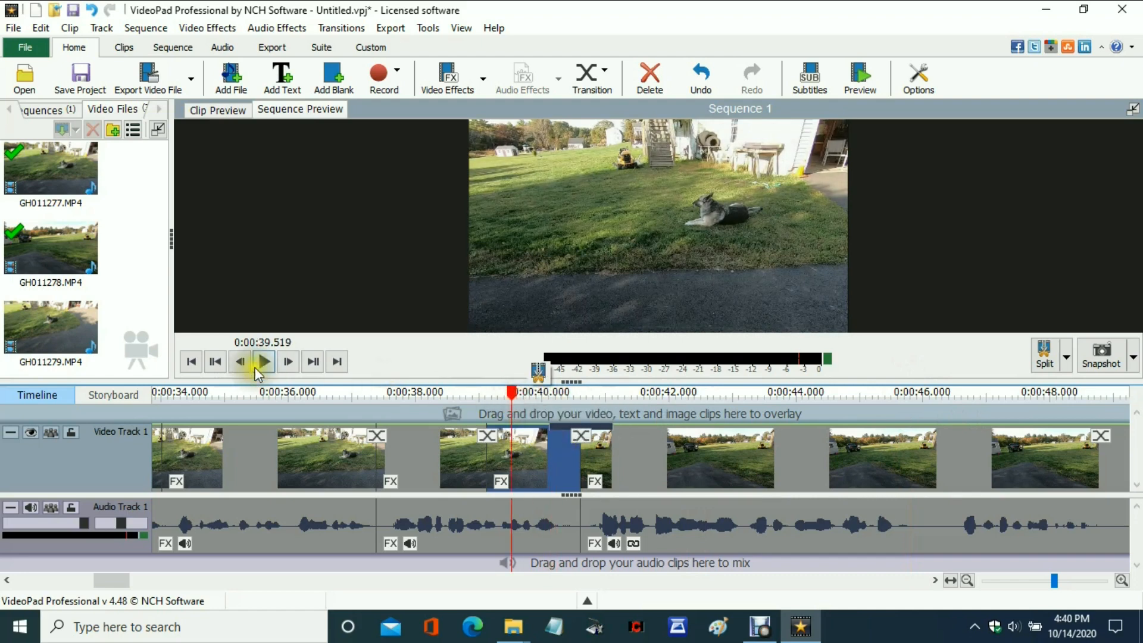
{"action": "left_click", "coordinate": [267, 360]}
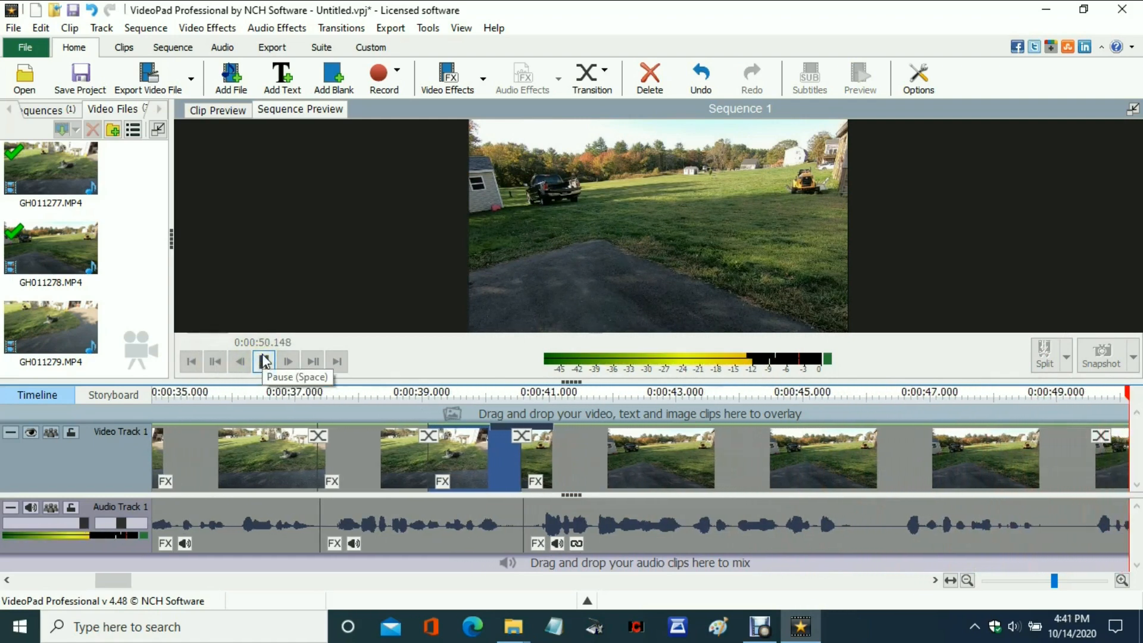
{"action": "left_click", "coordinate": [264, 361]}
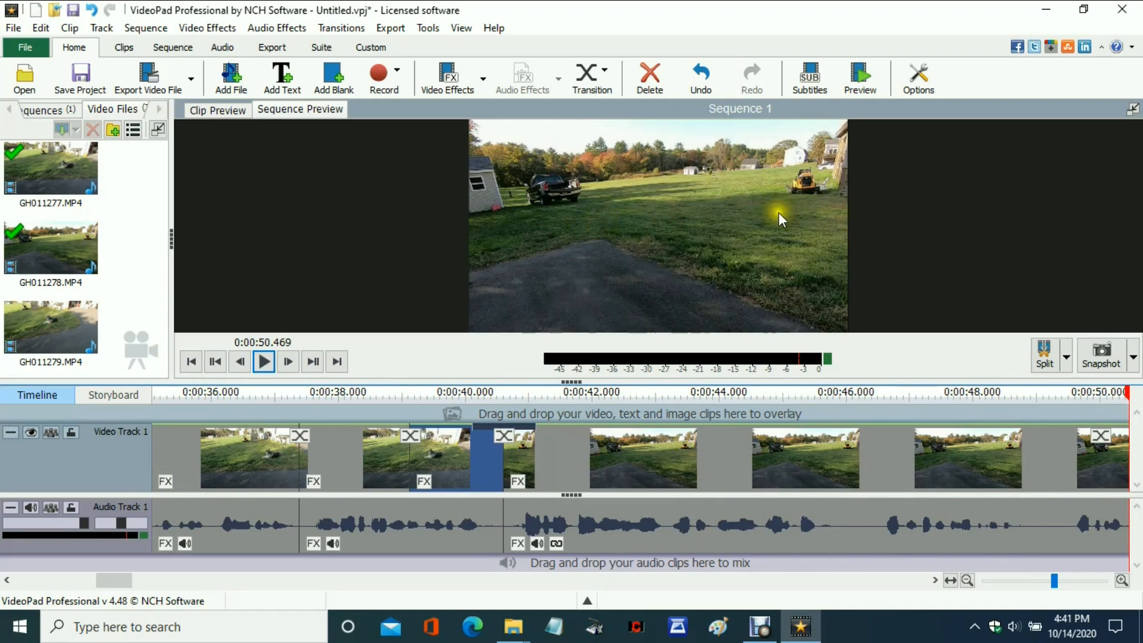
Cut the silent pause between 0:00:45.799 and 0:00:46.551 by splitting at both points and ripple-deleting the piece.
{"action": "left_click_drag", "start_coordinate": [1127, 403], "coordinate": [785, 433]}
{"action": "left_click", "coordinate": [812, 372]}
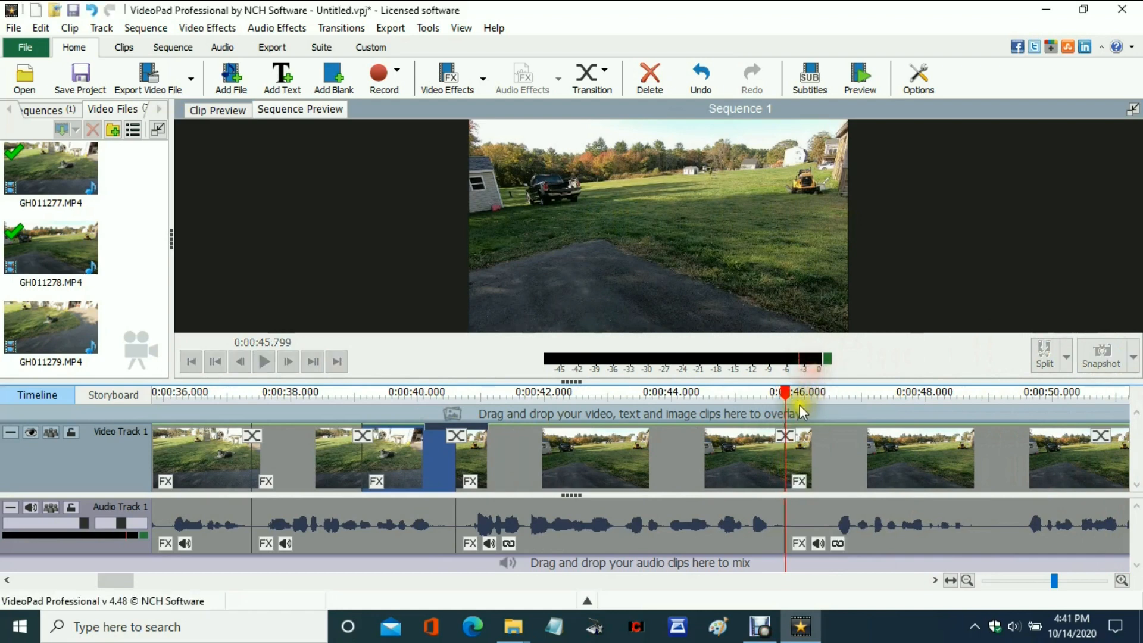
{"action": "left_click_drag", "start_coordinate": [784, 390], "coordinate": [833, 393]}
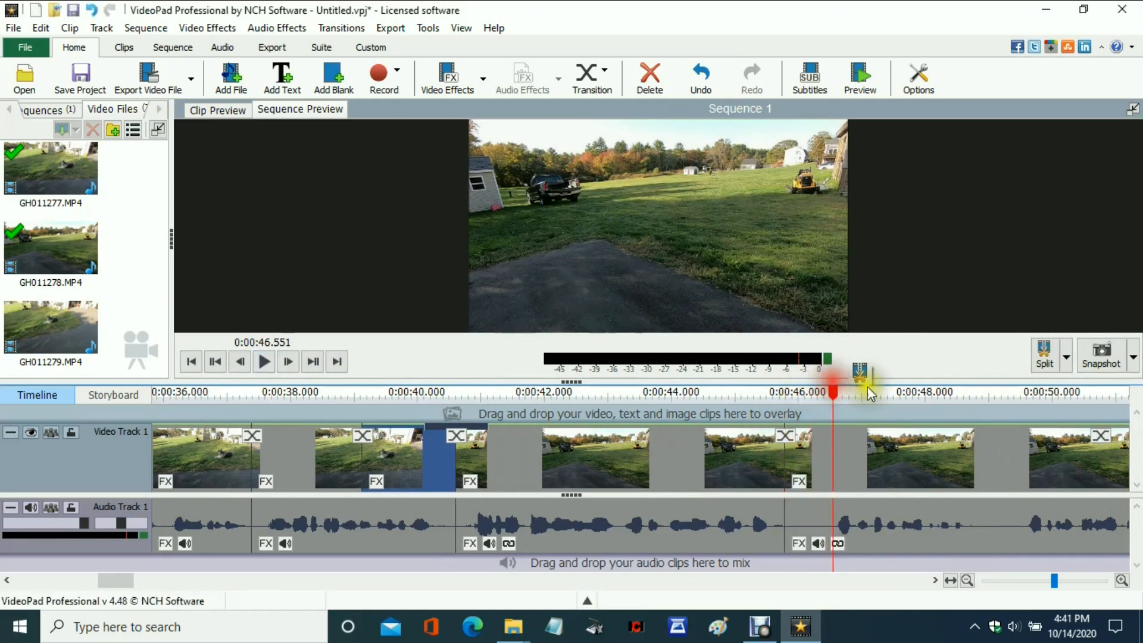
{"action": "right_click", "coordinate": [816, 520]}
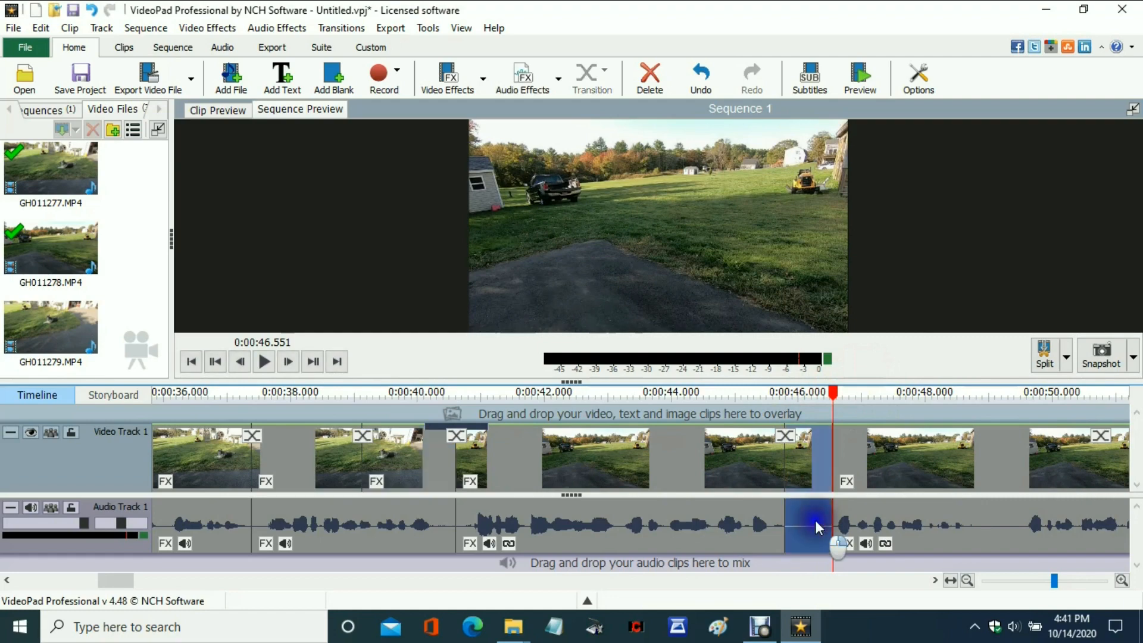
{"action": "left_click", "coordinate": [873, 375]}
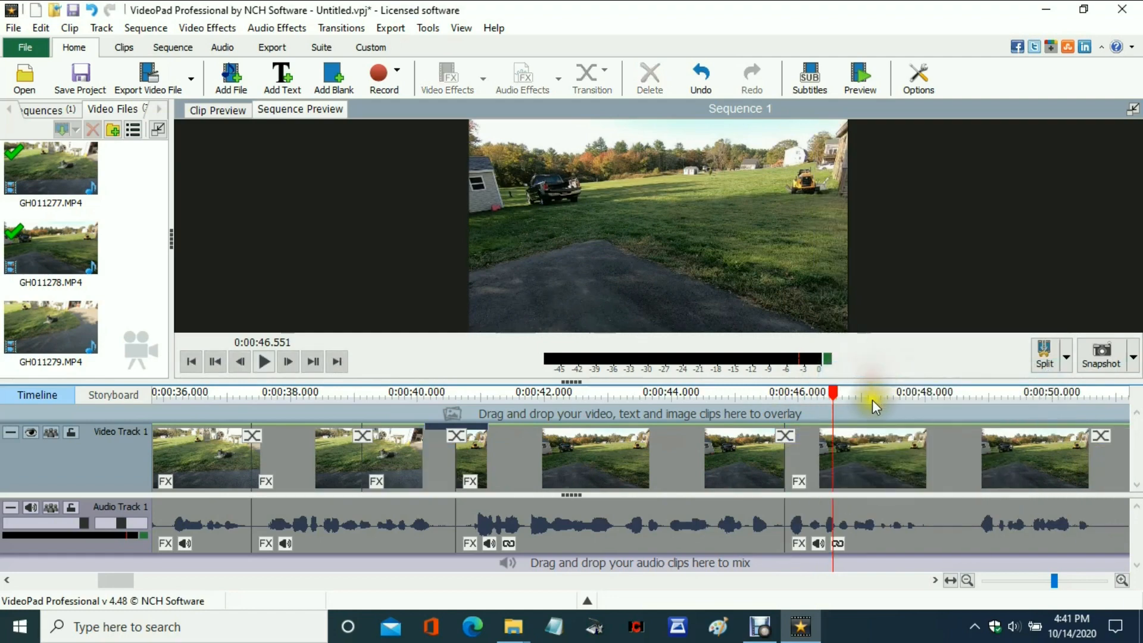
Split around the silent pause that ends at 0:00:48.768 and ripple-delete that piece from the GH011278 footage.
{"action": "left_click_drag", "start_coordinate": [831, 394], "coordinate": [975, 394]}
{"action": "left_click", "coordinate": [943, 374]}
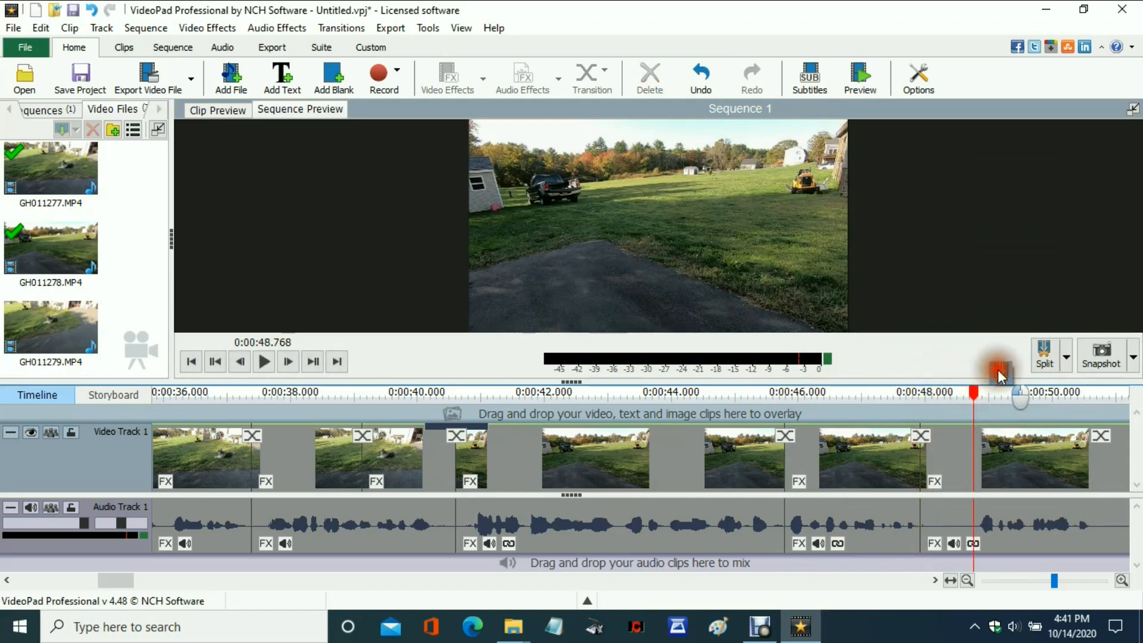
{"action": "left_click", "coordinate": [945, 516]}
{"action": "right_click", "coordinate": [945, 516]}
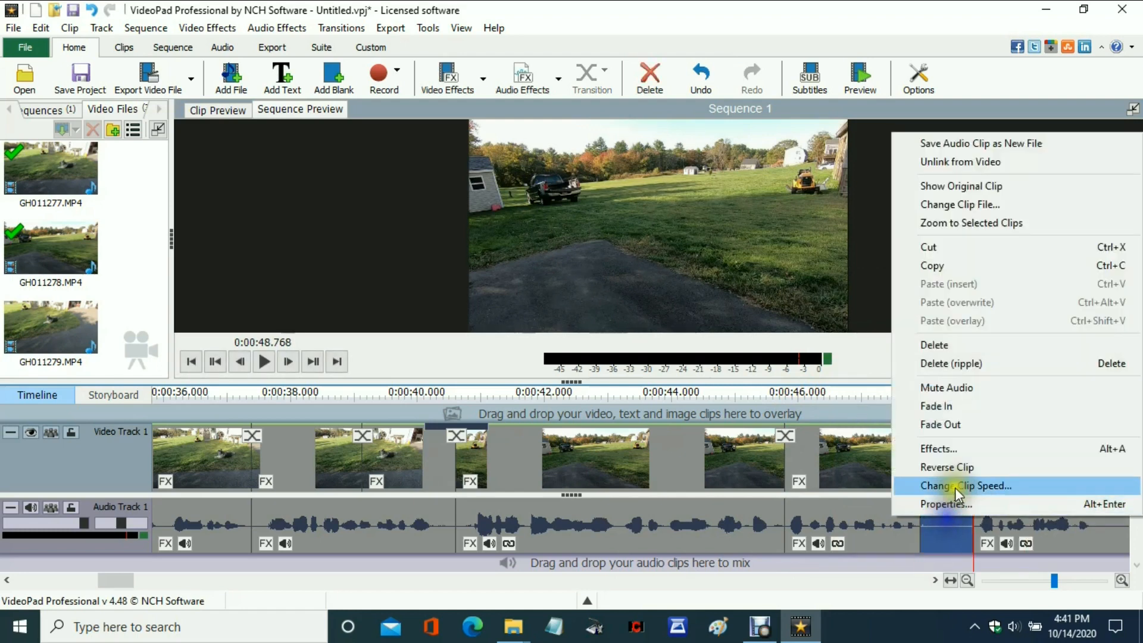
{"action": "left_click", "coordinate": [955, 364]}
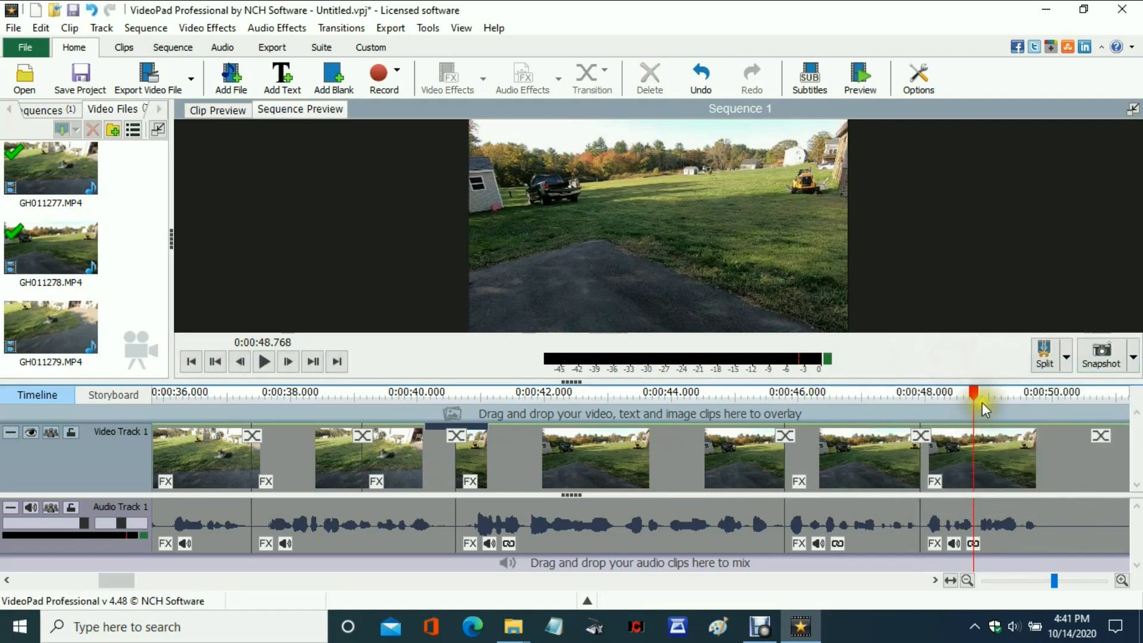
Split the footage at 0:00:49.809 and 0:00:51.775 and ripple-delete the silent section in between.
{"action": "left_click_drag", "start_coordinate": [973, 394], "coordinate": [840, 445]}
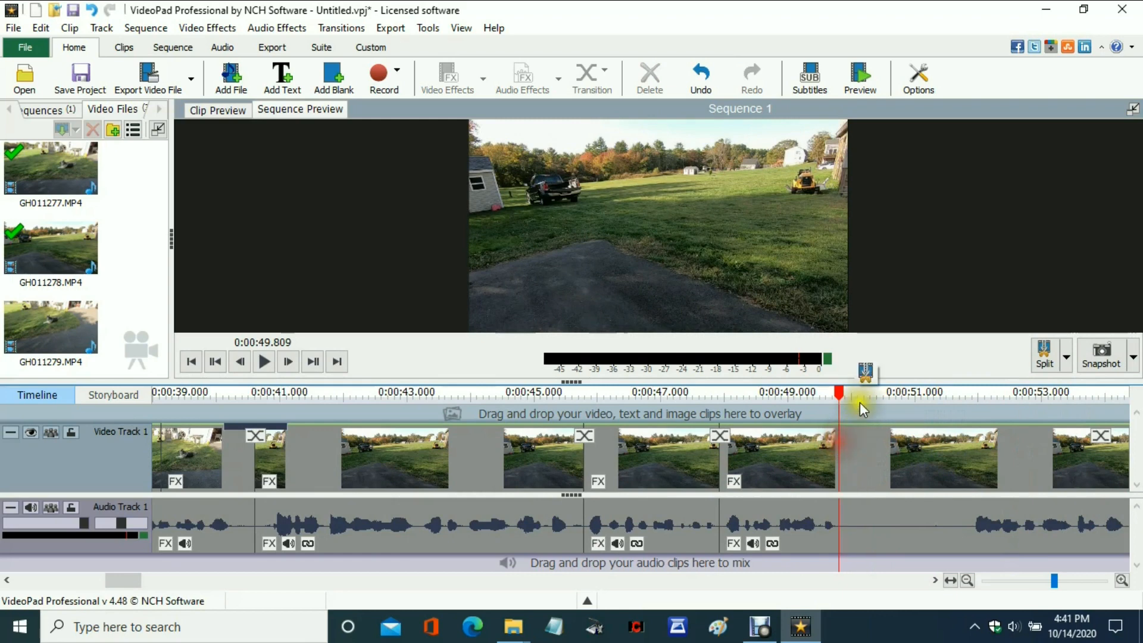
{"action": "left_click", "coordinate": [862, 372]}
{"action": "left_click_drag", "start_coordinate": [839, 393], "coordinate": [966, 411]}
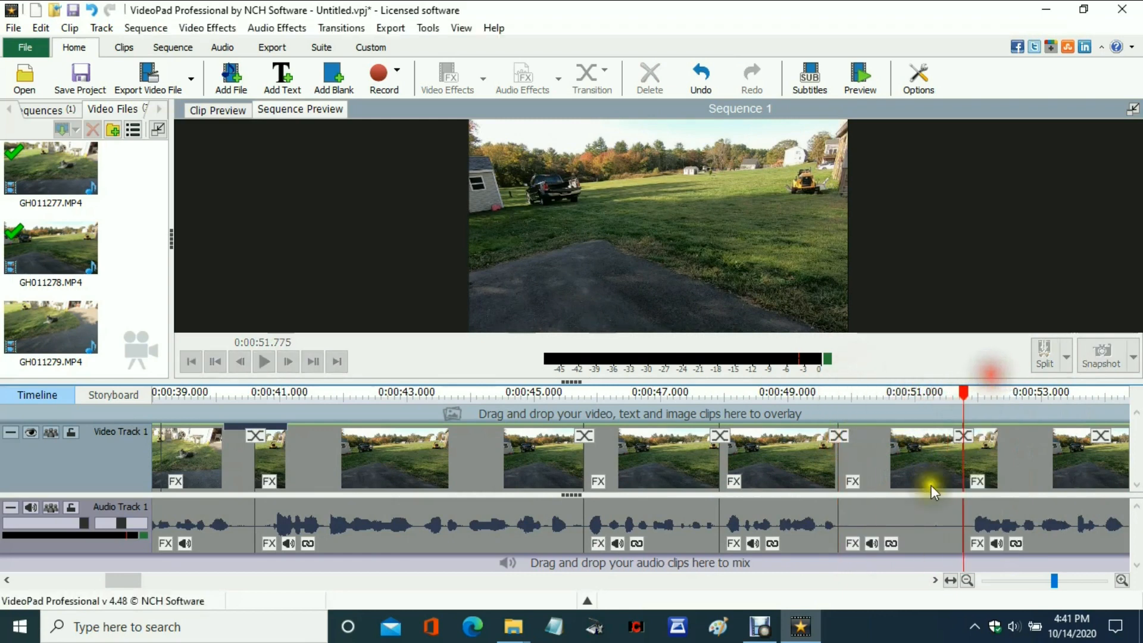
{"action": "left_click", "coordinate": [898, 524]}
{"action": "right_click", "coordinate": [898, 524]}
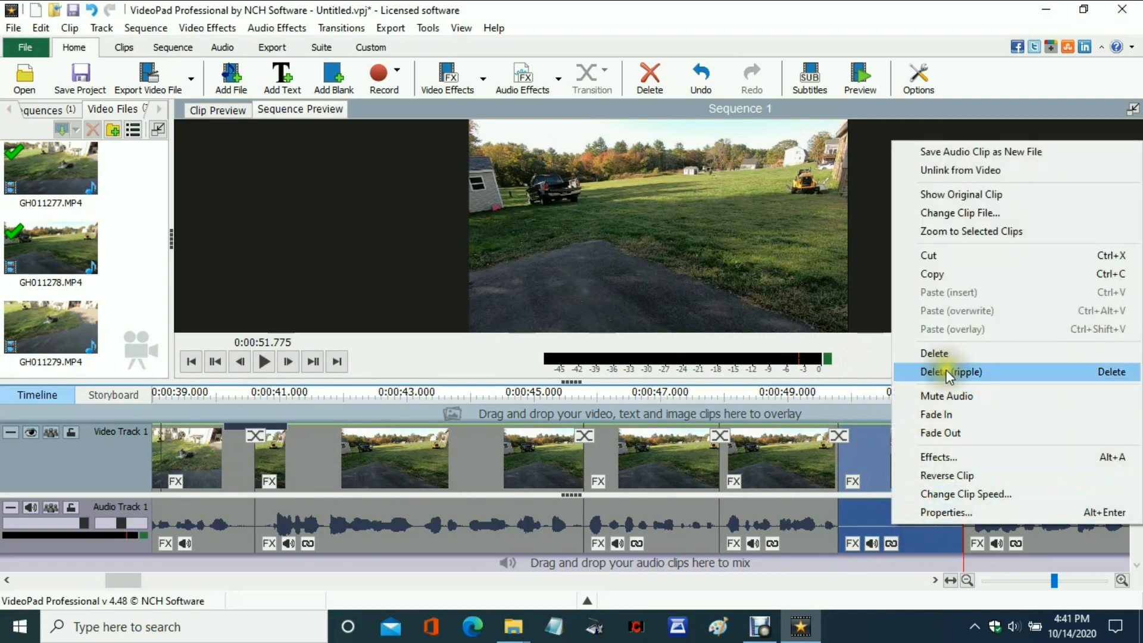
{"action": "left_click", "coordinate": [945, 371]}
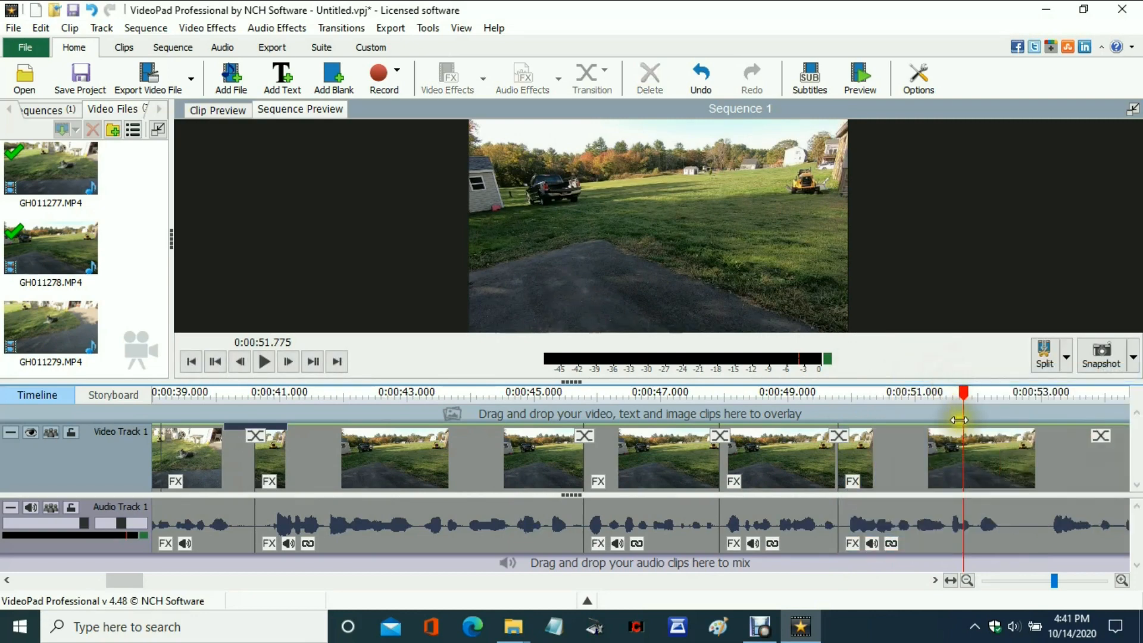
Remove the silence from 0:00:52.356 to 0:00:53.082 by splitting at both points and ripple-deleting the piece.
{"action": "left_click_drag", "start_coordinate": [960, 403], "coordinate": [1002, 395]}
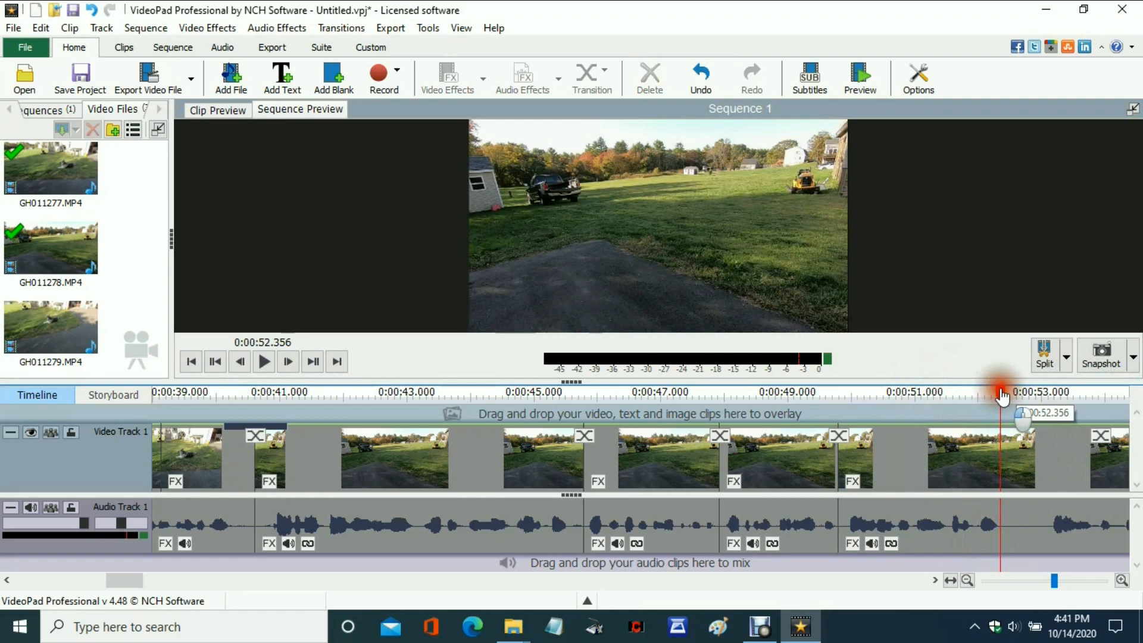
{"action": "left_click", "coordinate": [1034, 368]}
{"action": "left_click_drag", "start_coordinate": [1000, 392], "coordinate": [1049, 388]}
{"action": "left_click", "coordinate": [1044, 358]}
{"action": "left_click", "coordinate": [1024, 524]}
{"action": "right_click", "coordinate": [1023, 523]}
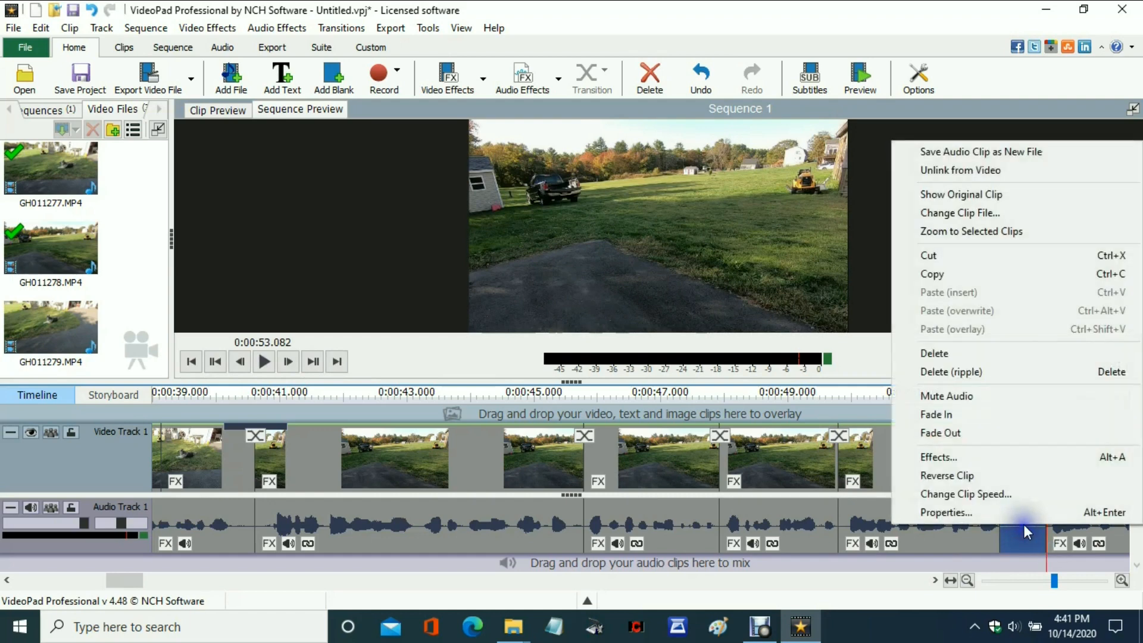
{"action": "left_click", "coordinate": [970, 372]}
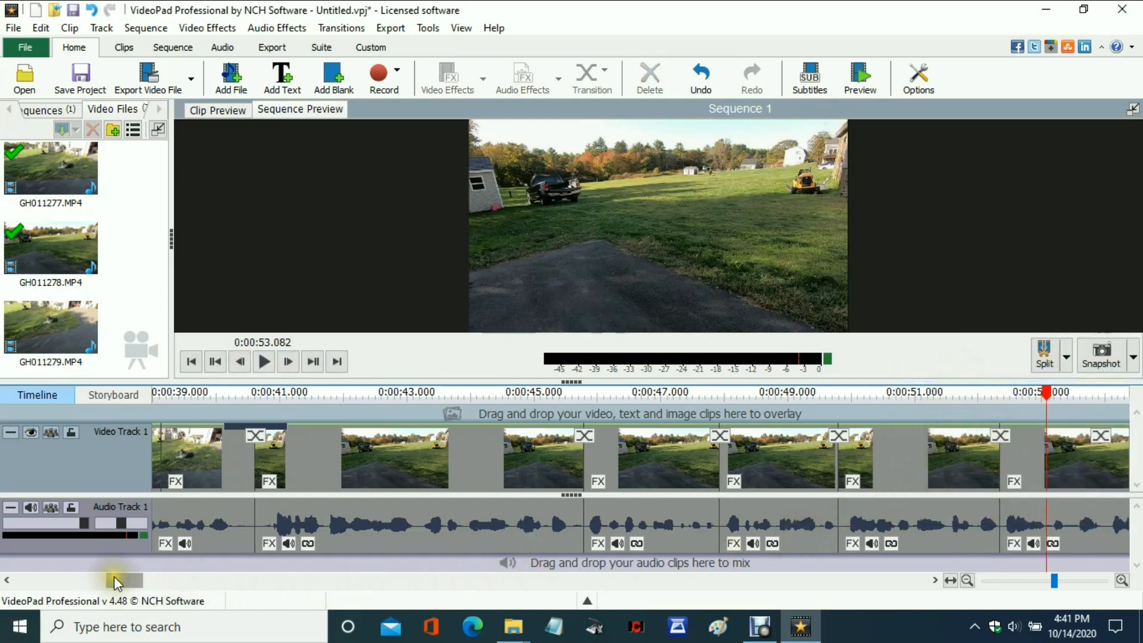
Split the clip at 0:00:55.357 and 0:00:56.426 and ripple-delete the silent piece between the splits.
{"action": "left_click_drag", "start_coordinate": [121, 582], "coordinate": [138, 580]}
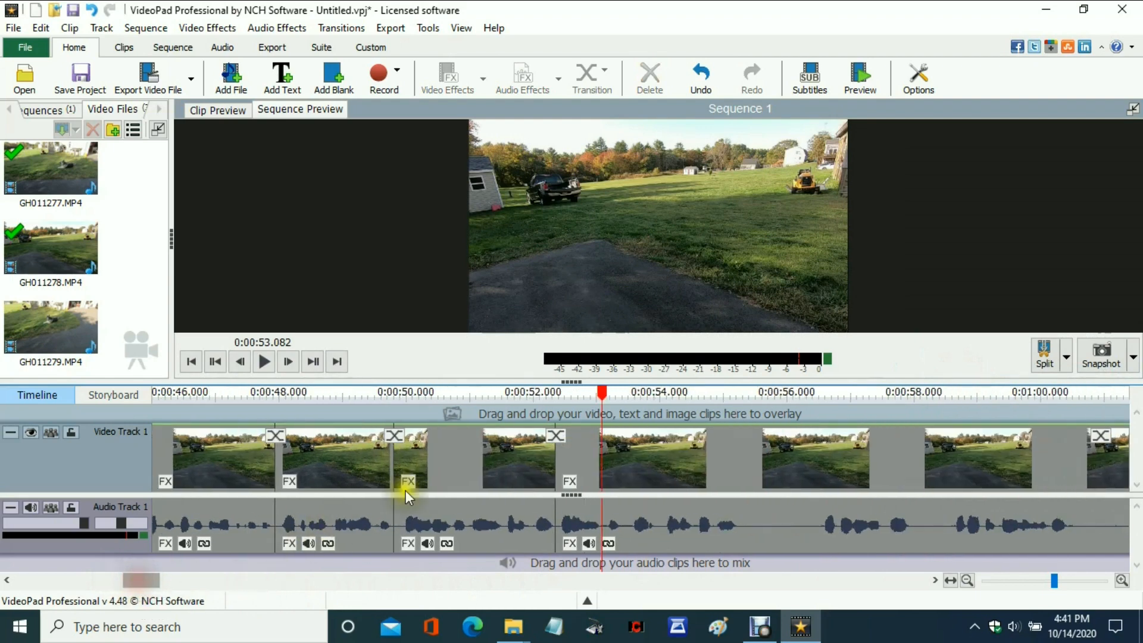
{"action": "left_click_drag", "start_coordinate": [613, 400], "coordinate": [748, 418]}
{"action": "left_click", "coordinate": [775, 373]}
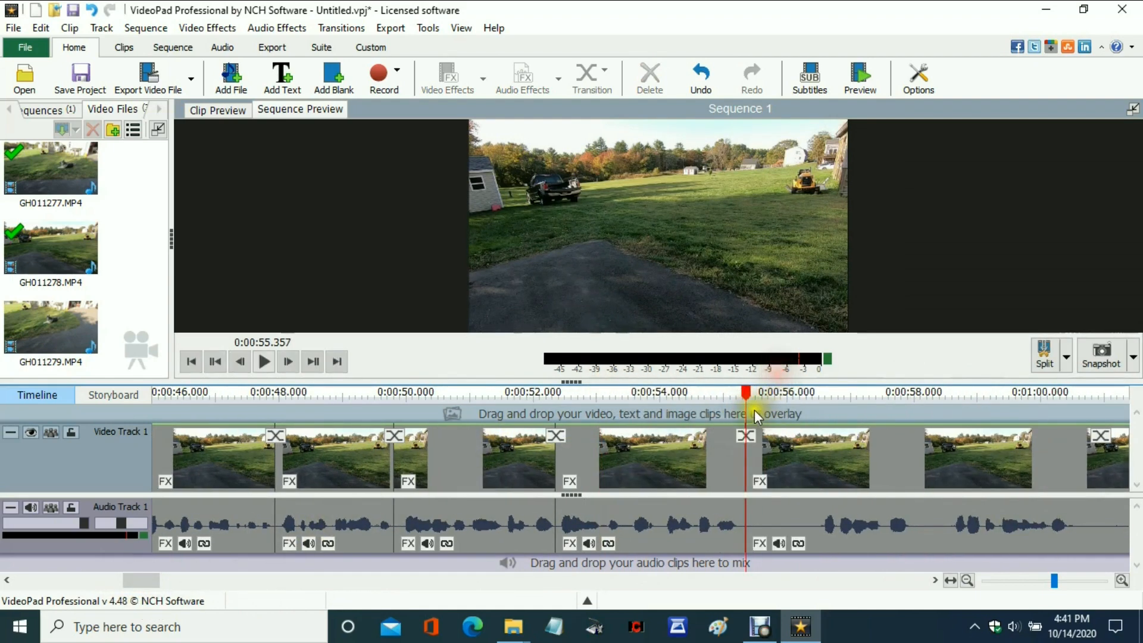
{"action": "left_click_drag", "start_coordinate": [748, 398], "coordinate": [815, 403]}
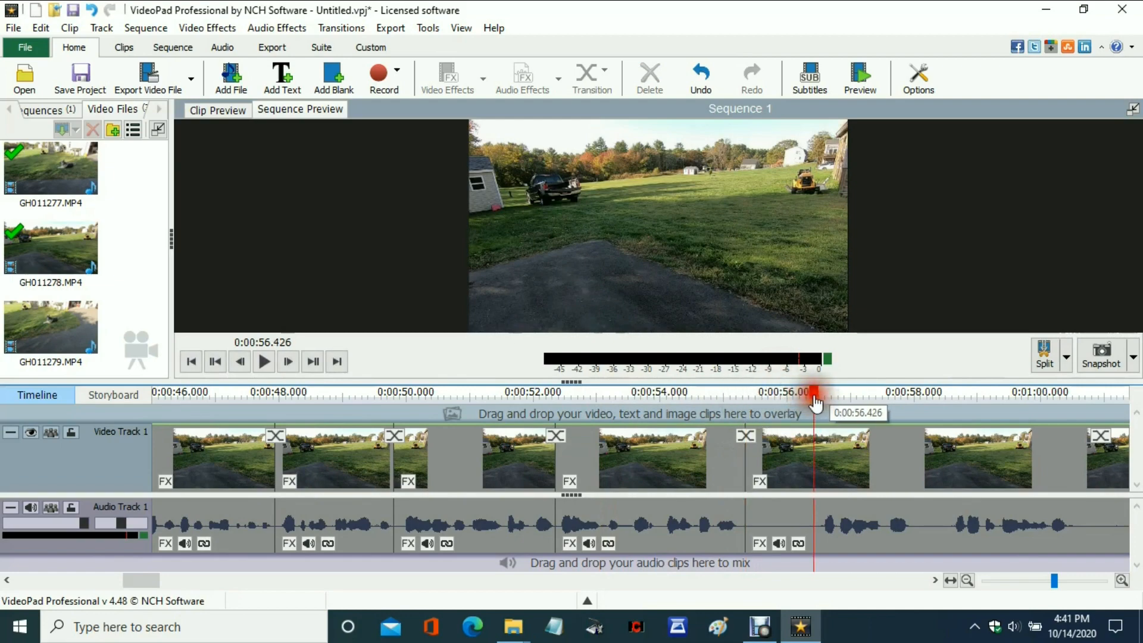
{"action": "left_click", "coordinate": [840, 379]}
{"action": "left_click", "coordinate": [781, 519]}
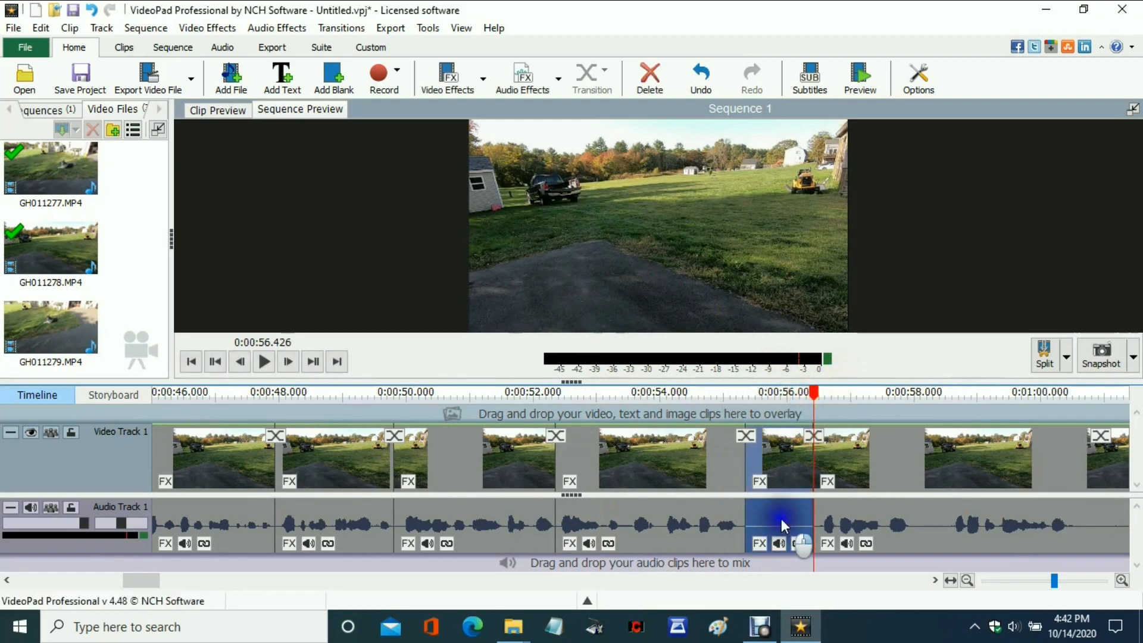
{"action": "right_click", "coordinate": [781, 519]}
{"action": "left_click", "coordinate": [825, 366]}
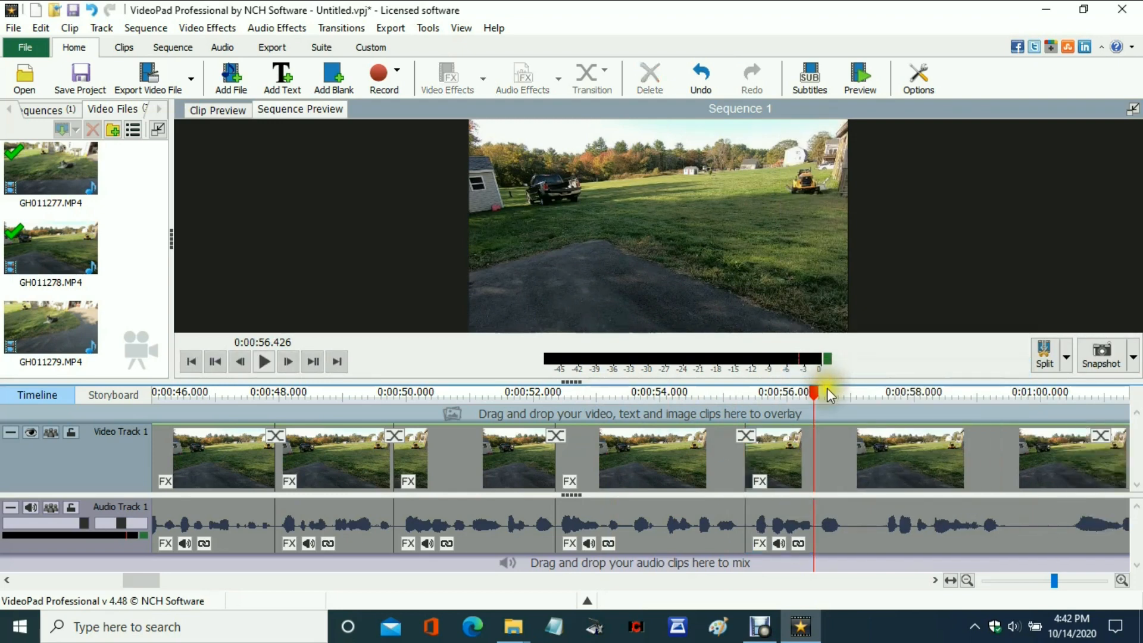
Cut out the short silence between 0:00:56.967 and 0:00:57.402 with two splits and a ripple delete.
{"action": "left_click_drag", "start_coordinate": [815, 398], "coordinate": [849, 400]}
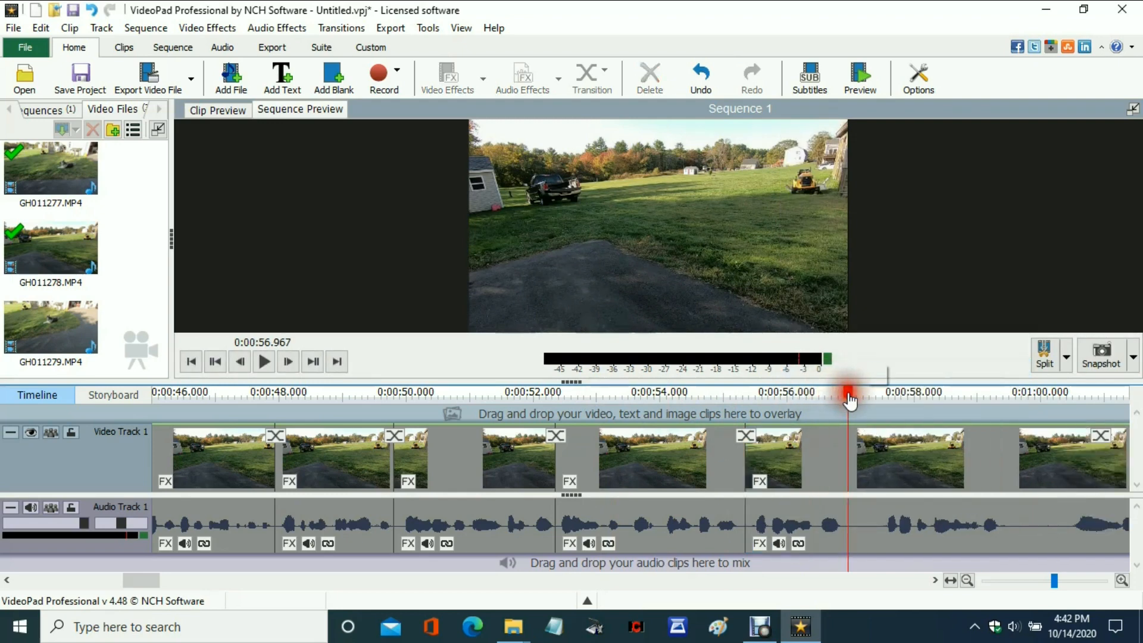
{"action": "left_click", "coordinate": [875, 375]}
{"action": "left_click_drag", "start_coordinate": [849, 393], "coordinate": [875, 395]}
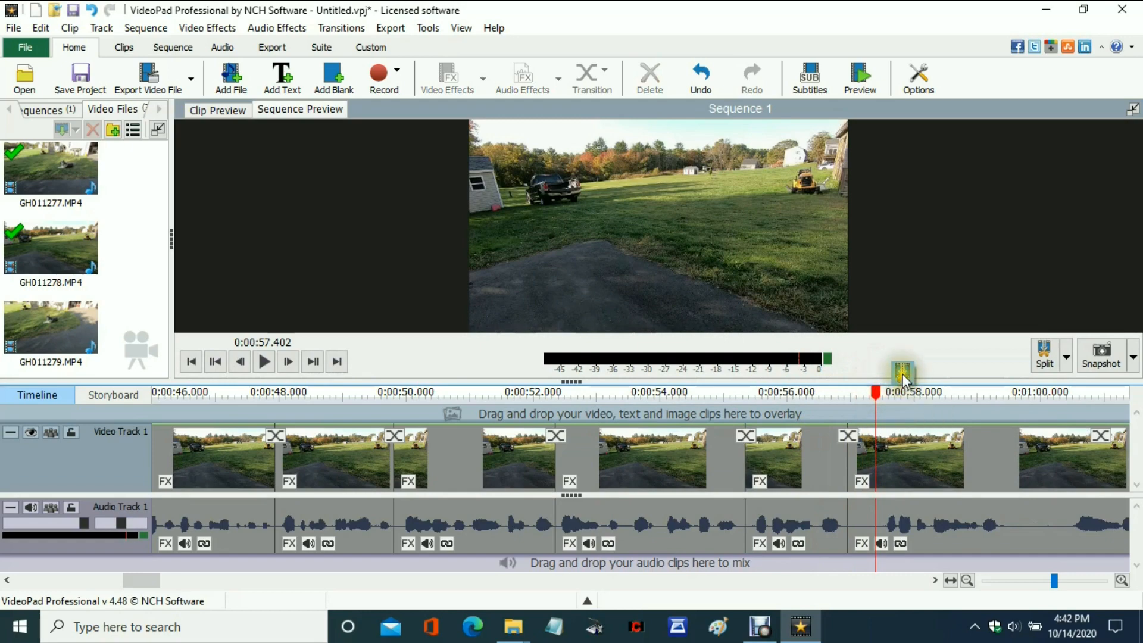
{"action": "left_click", "coordinate": [865, 519]}
{"action": "right_click", "coordinate": [865, 519]}
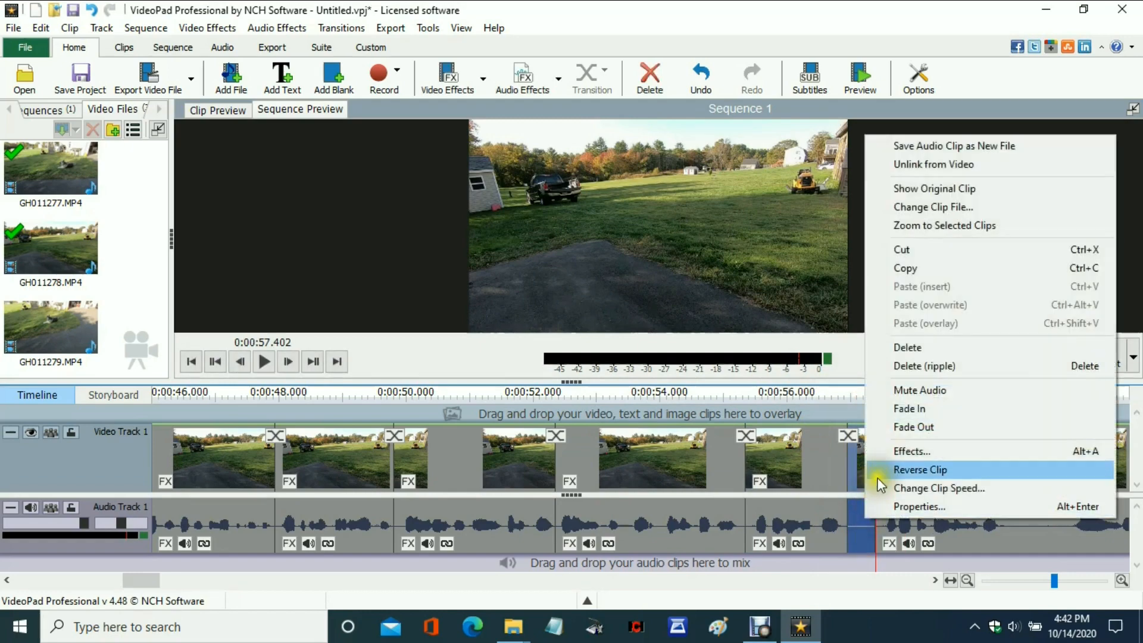
{"action": "left_click", "coordinate": [907, 366]}
Split at the start of the silent pause and at its end at 0:01:00.029, and ripple-delete that piece.
{"action": "left_click_drag", "start_coordinate": [877, 392], "coordinate": [1044, 393]}
{"action": "left_click", "coordinate": [1016, 373]}
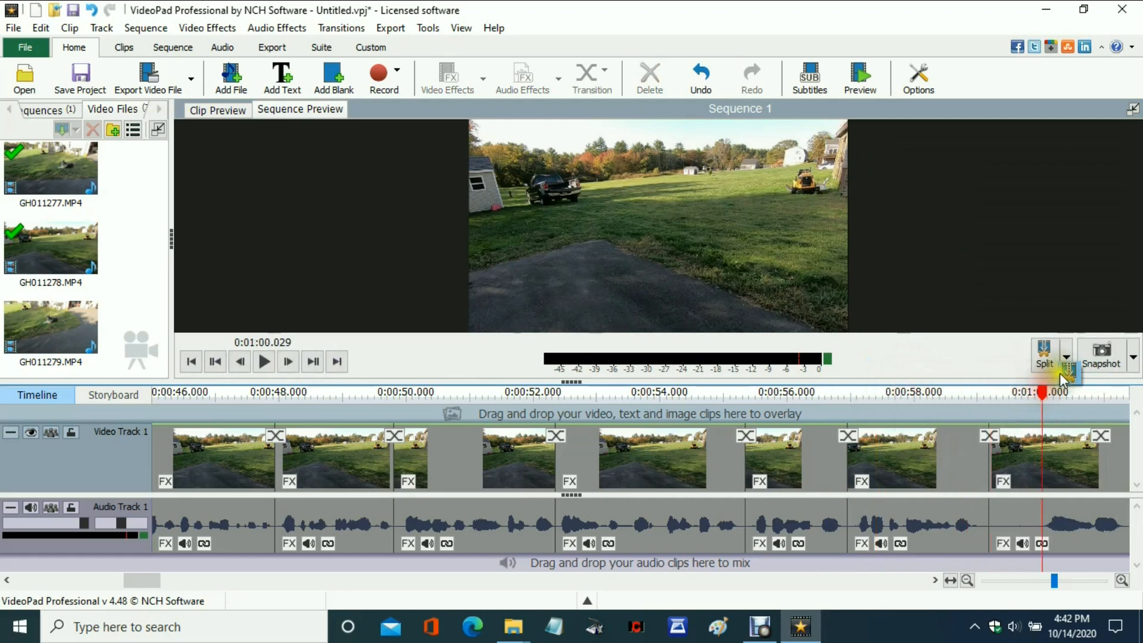
{"action": "left_click", "coordinate": [1044, 354]}
{"action": "left_click", "coordinate": [1027, 515]}
{"action": "right_click", "coordinate": [1027, 513]}
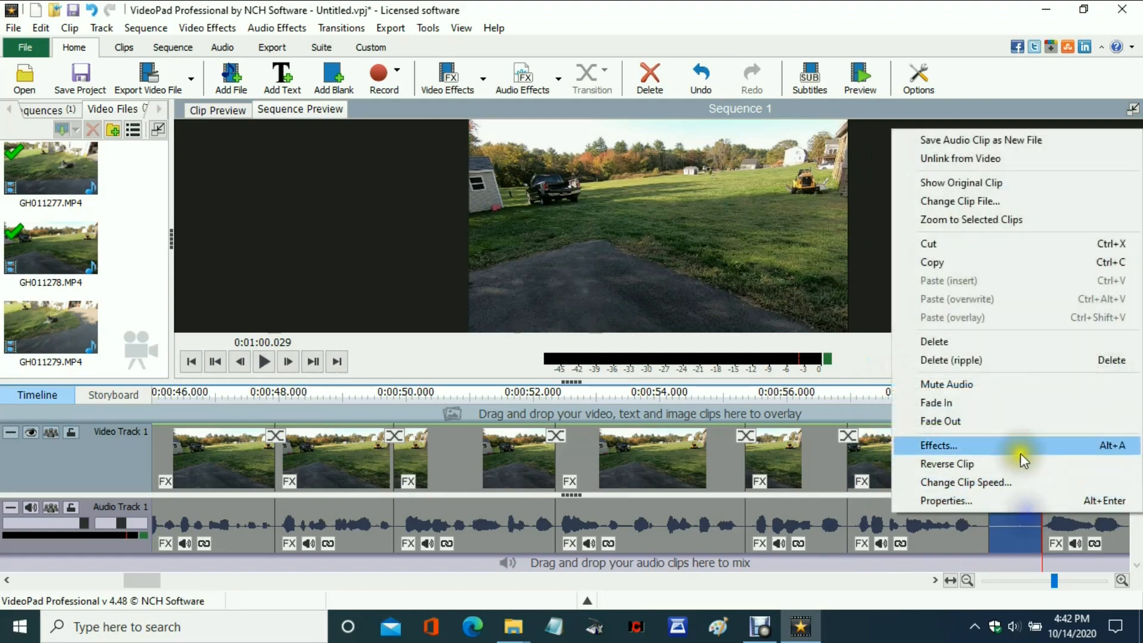
{"action": "left_click", "coordinate": [963, 362]}
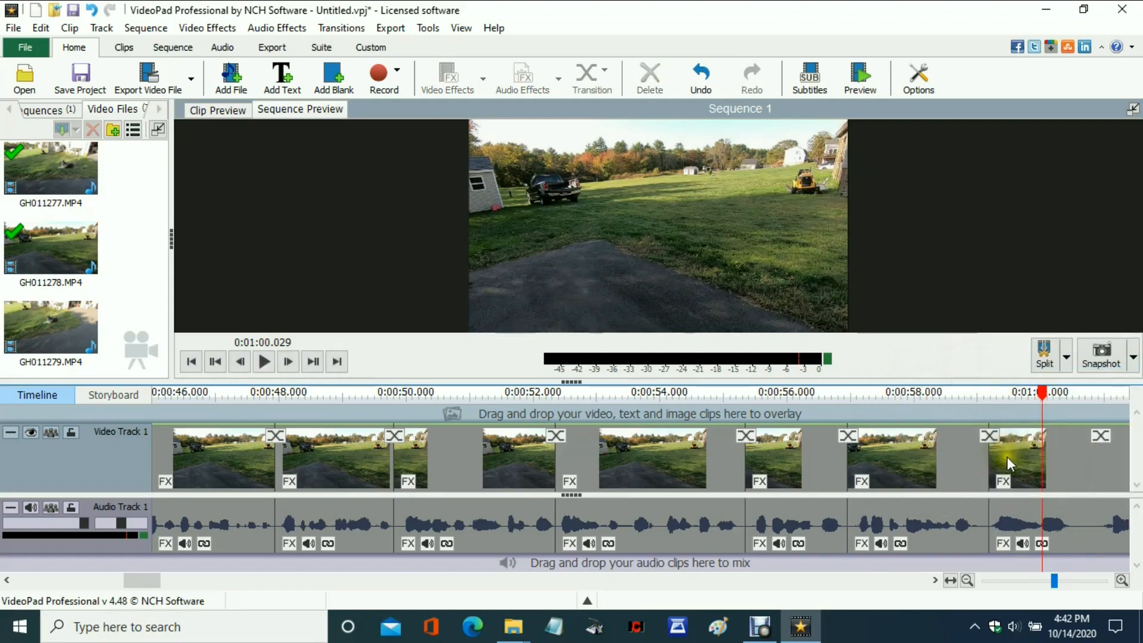
Split the footage at 0:01:00.510 and 0:01:00.933 and ripple-delete the silent gap between them.
{"action": "left_click_drag", "start_coordinate": [158, 584], "coordinate": [173, 579]}
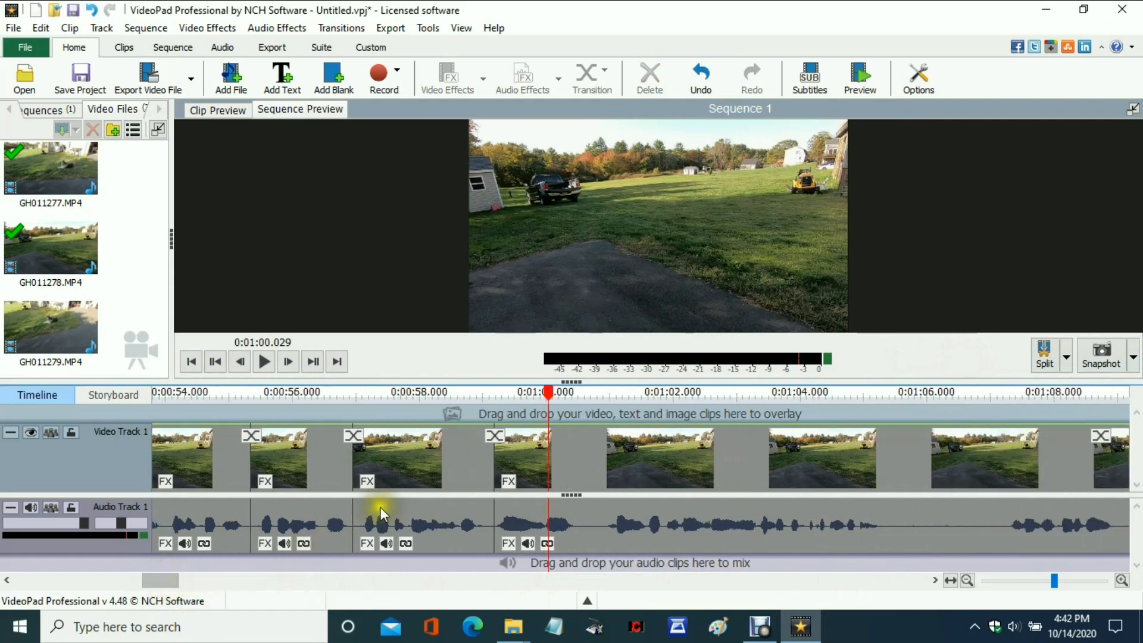
{"action": "left_click_drag", "start_coordinate": [549, 392], "coordinate": [578, 396]}
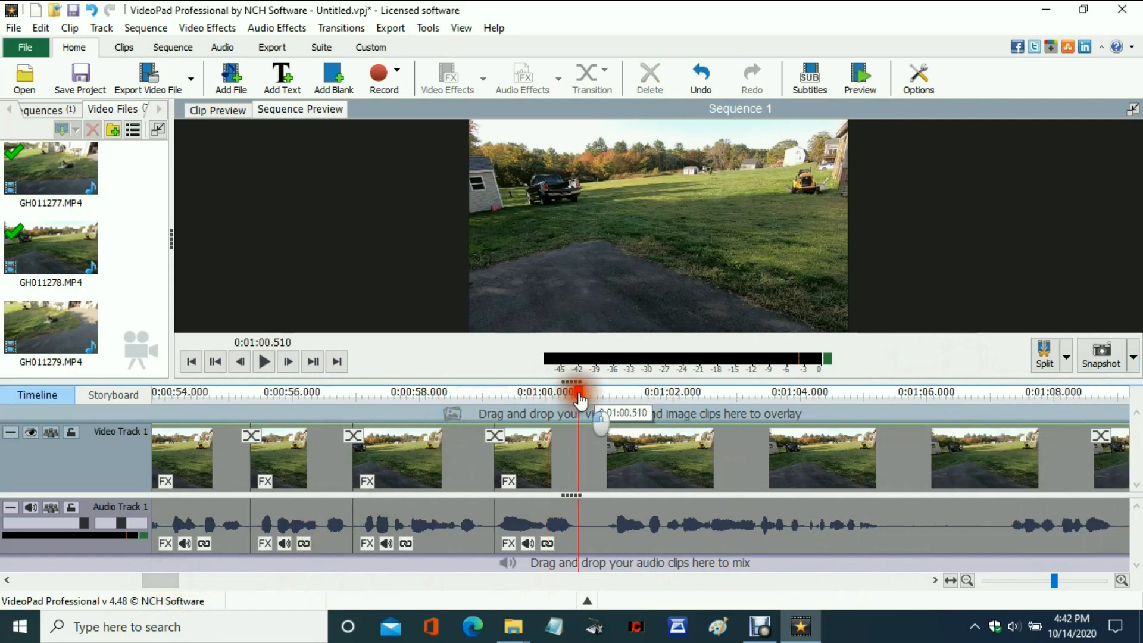
{"action": "left_click", "coordinate": [612, 373]}
{"action": "left_click_drag", "start_coordinate": [579, 389], "coordinate": [605, 387]}
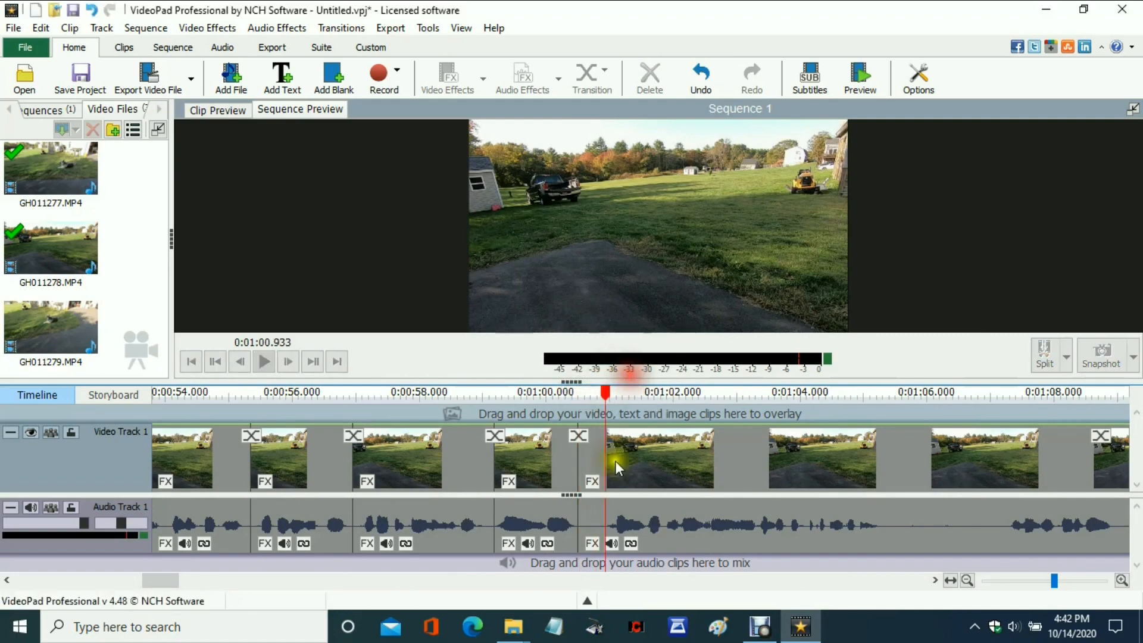
{"action": "left_click", "coordinate": [591, 537]}
{"action": "right_click", "coordinate": [591, 536]}
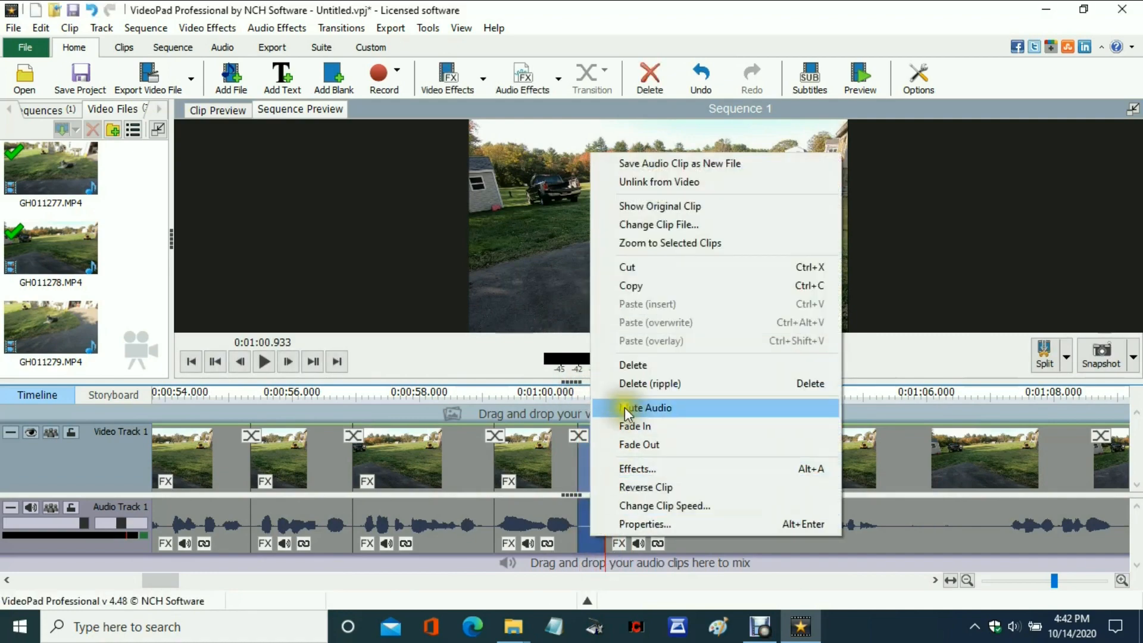
{"action": "left_click", "coordinate": [633, 381]}
Remove the long silence from 0:01:04.852 to 0:01:06.792 by splitting at both points and ripple-deleting the piece.
{"action": "left_click_drag", "start_coordinate": [607, 390], "coordinate": [855, 421]}
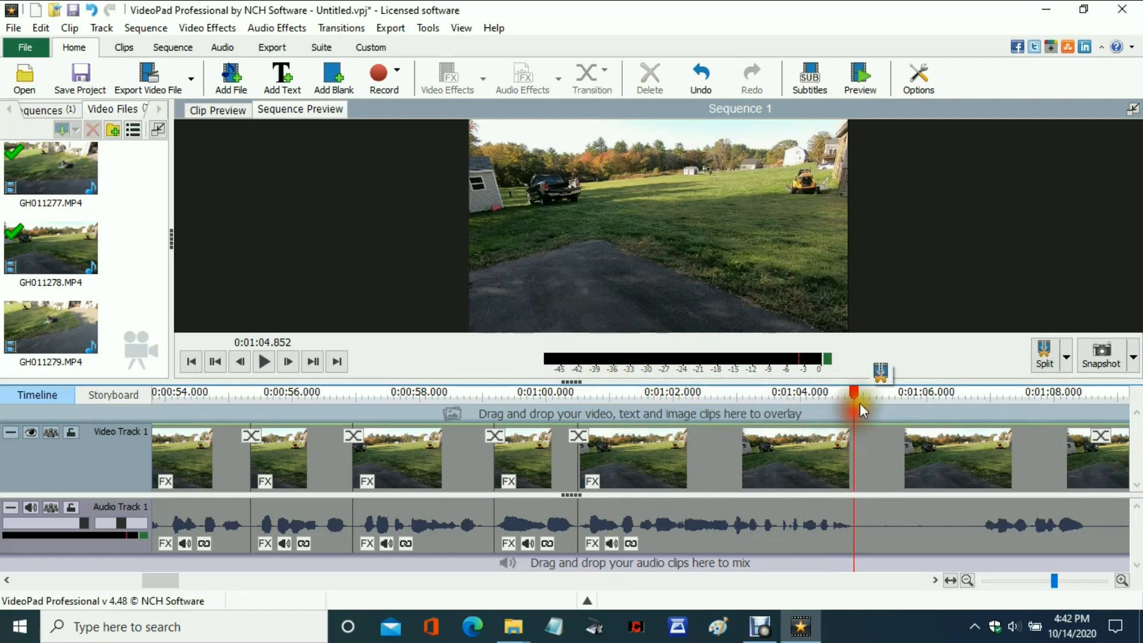
{"action": "left_click", "coordinate": [879, 375]}
{"action": "left_click_drag", "start_coordinate": [854, 400], "coordinate": [977, 410]}
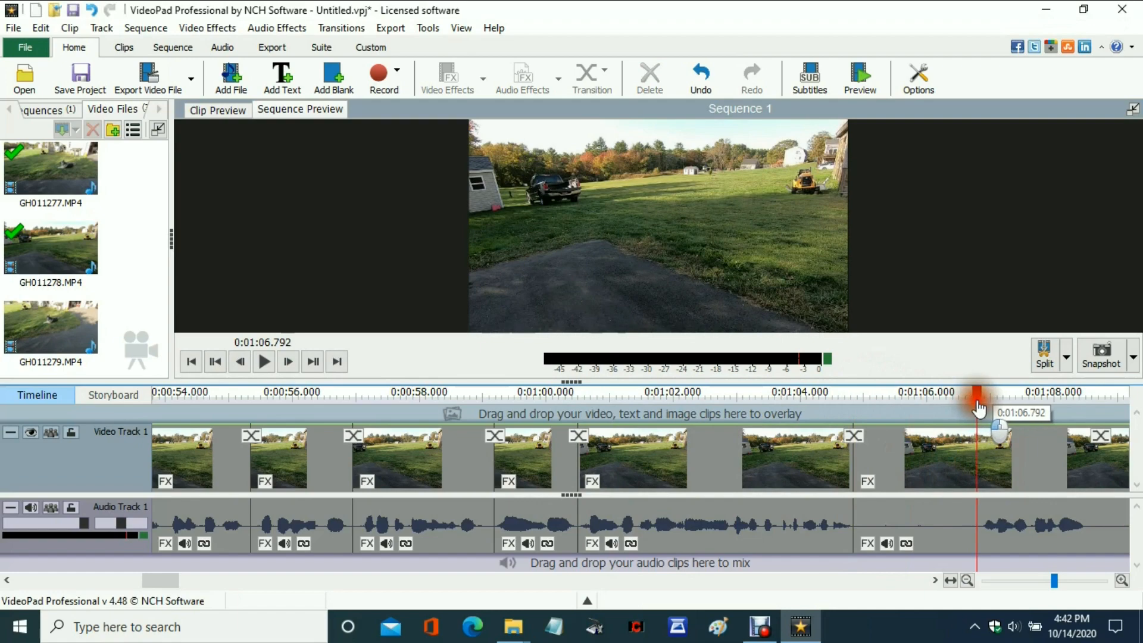
{"action": "left_click", "coordinate": [1001, 377]}
{"action": "left_click", "coordinate": [934, 518]}
{"action": "right_click", "coordinate": [934, 519]}
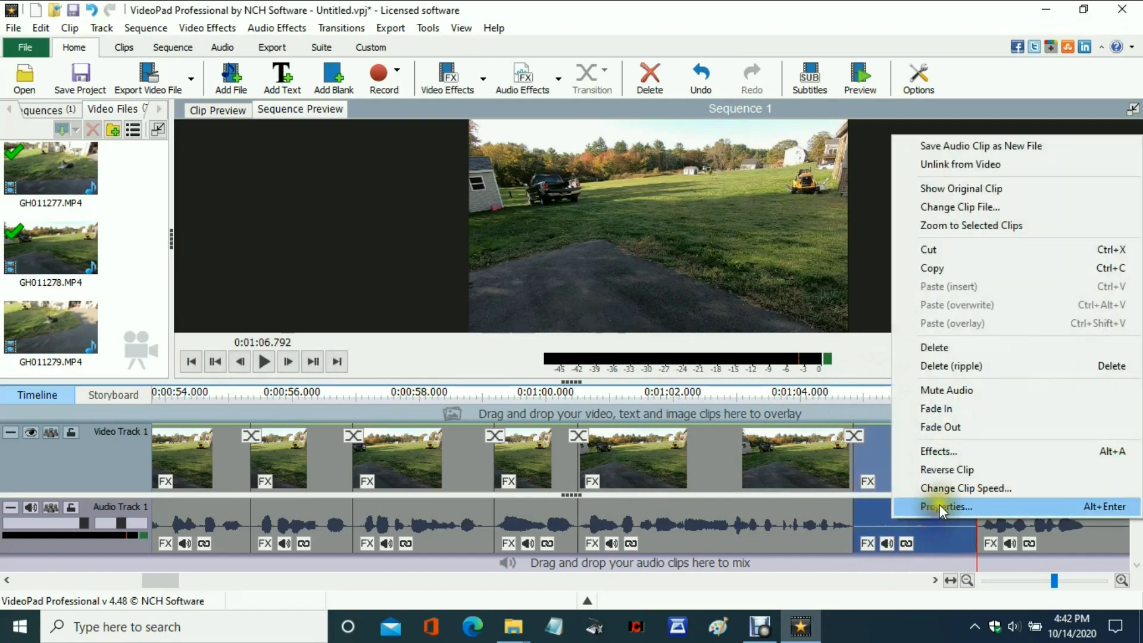
{"action": "left_click", "coordinate": [950, 369]}
Split the clip at 0:01:06.621 and 0:01:07.175 and ripple-delete the silent piece in between.
{"action": "left_click_drag", "start_coordinate": [977, 392], "coordinate": [968, 398]}
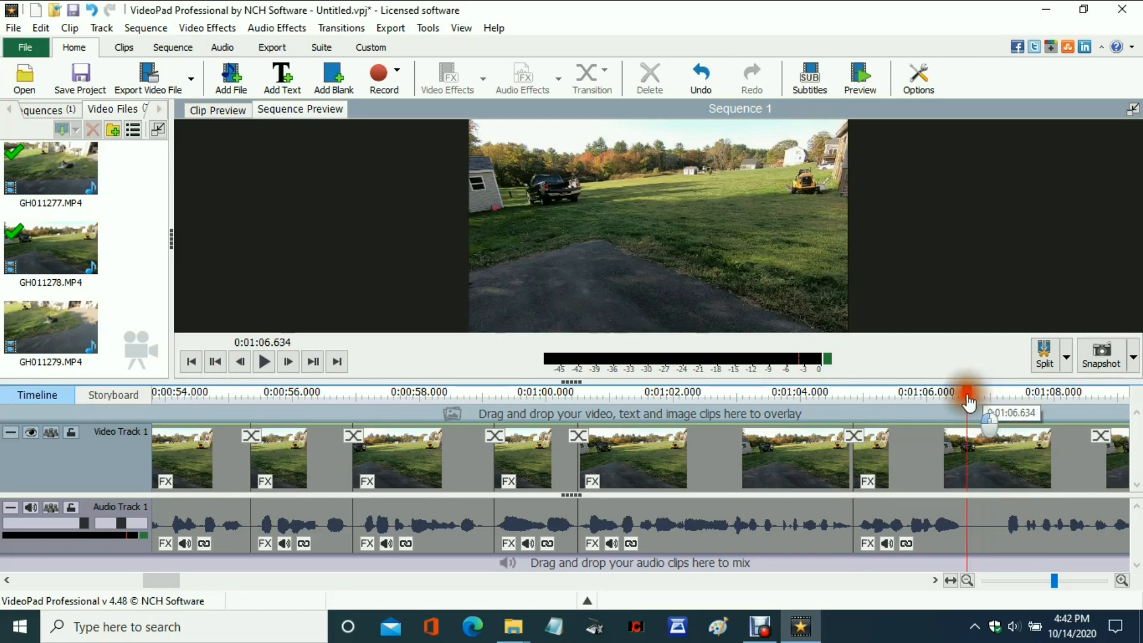
{"action": "left_click", "coordinate": [990, 372]}
{"action": "left_click_drag", "start_coordinate": [971, 391], "coordinate": [1002, 393]}
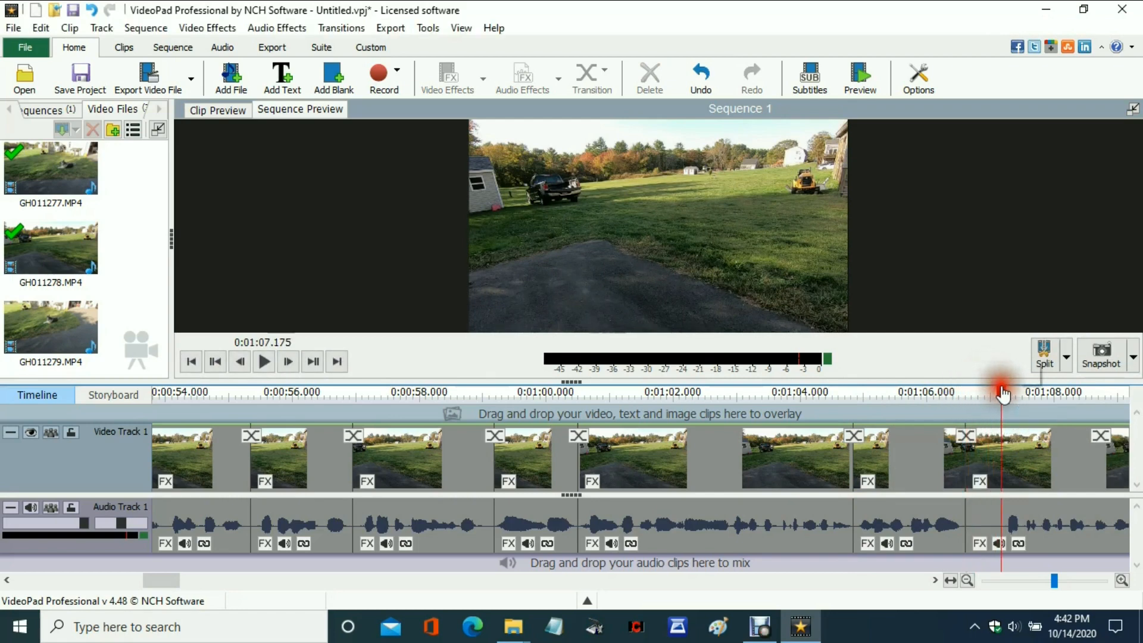
{"action": "left_click", "coordinate": [1023, 374]}
{"action": "left_click", "coordinate": [986, 518]}
{"action": "right_click", "coordinate": [984, 517]}
{"action": "left_click", "coordinate": [955, 364]}
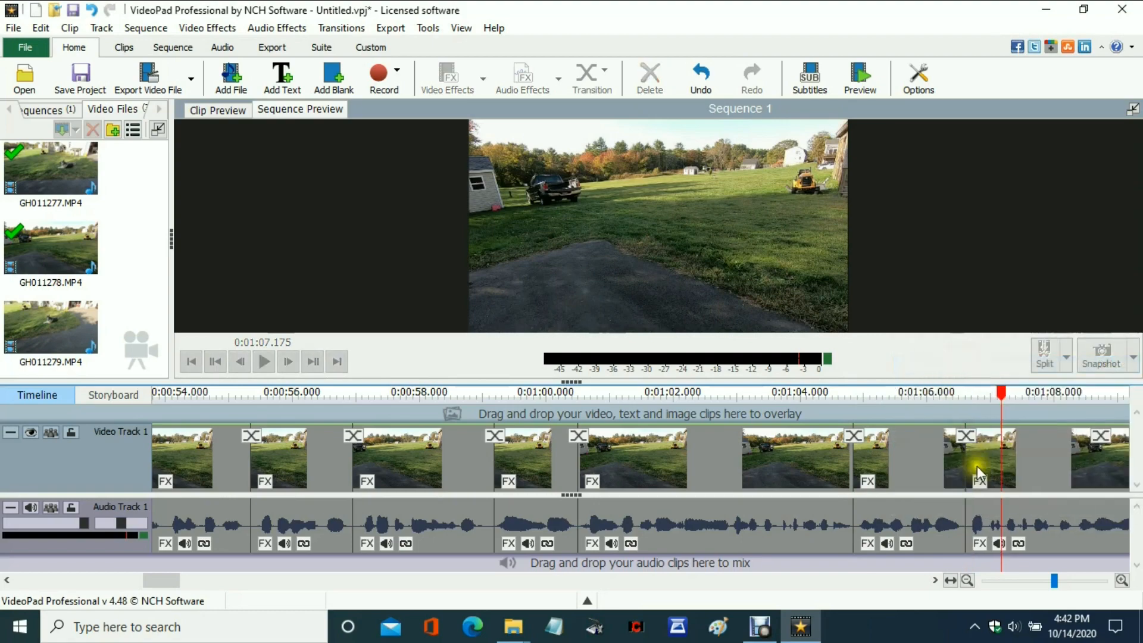
Split the footage at the start of the next silent pause and at 0:01:10.265, and ripple-delete the piece between.
{"action": "left_click_drag", "start_coordinate": [170, 582], "coordinate": [185, 581]}
{"action": "left_click_drag", "start_coordinate": [409, 392], "coordinate": [606, 402]}
{"action": "left_click", "coordinate": [573, 377]}
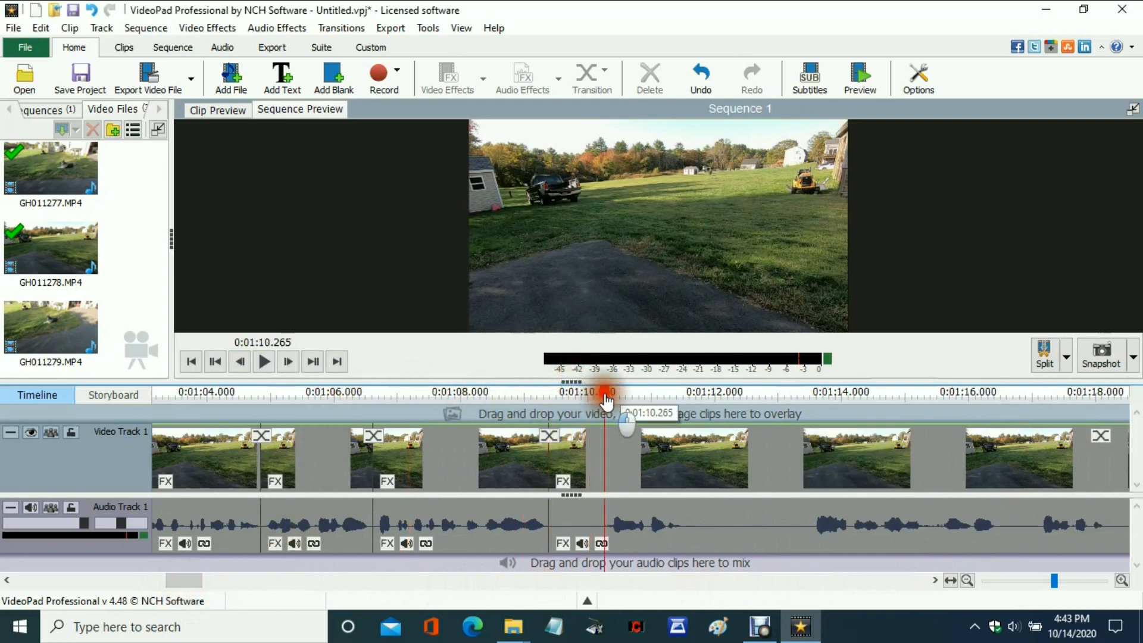
{"action": "left_click", "coordinate": [630, 375]}
{"action": "left_click", "coordinate": [575, 521]}
{"action": "right_click", "coordinate": [575, 522]}
{"action": "left_click", "coordinate": [613, 373]}
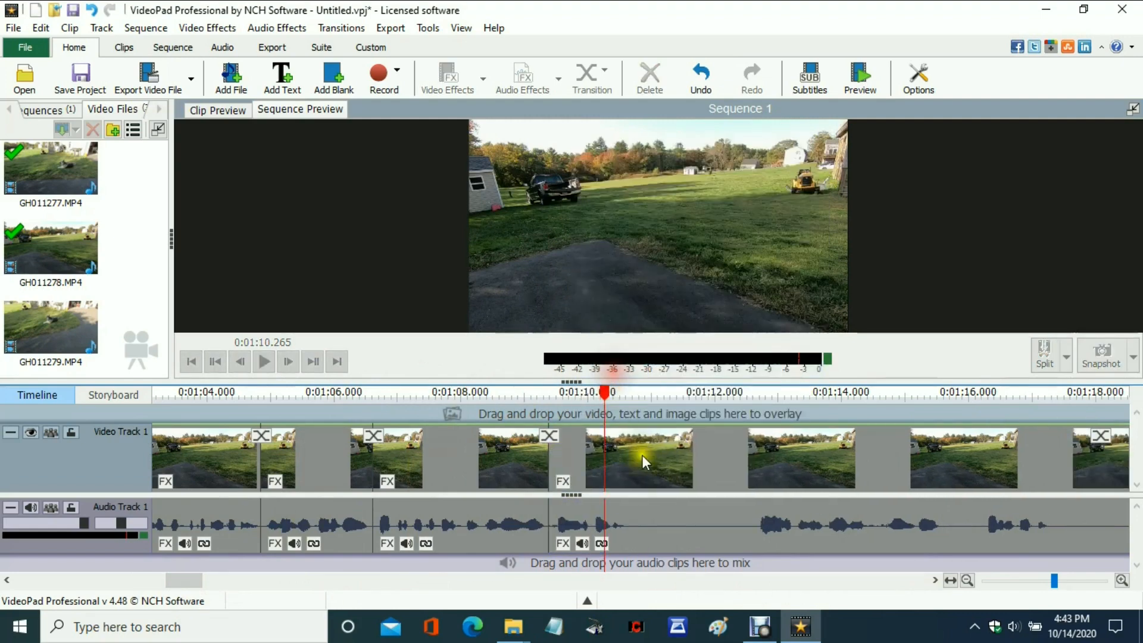
Split the clip at 0:01:10.687 and 0:01:12.587 and ripple-delete the silent piece between the two cuts.
{"action": "left_click_drag", "start_coordinate": [611, 398], "coordinate": [631, 397]}
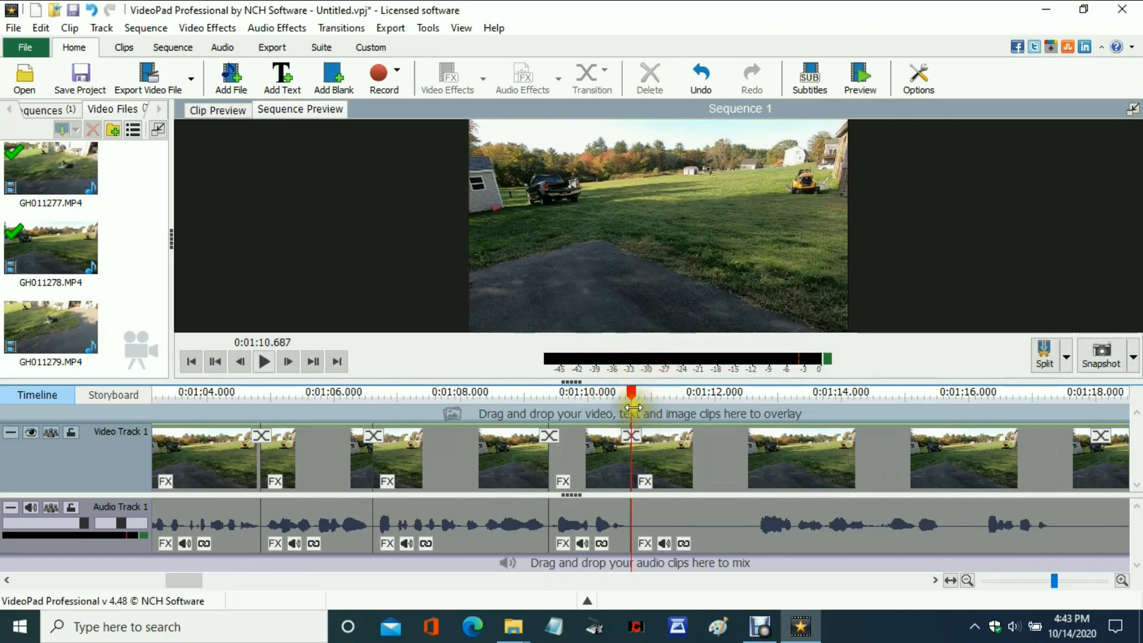
{"action": "left_click_drag", "start_coordinate": [632, 393], "coordinate": [754, 392]}
{"action": "left_click", "coordinate": [775, 377]}
{"action": "left_click", "coordinate": [698, 508]}
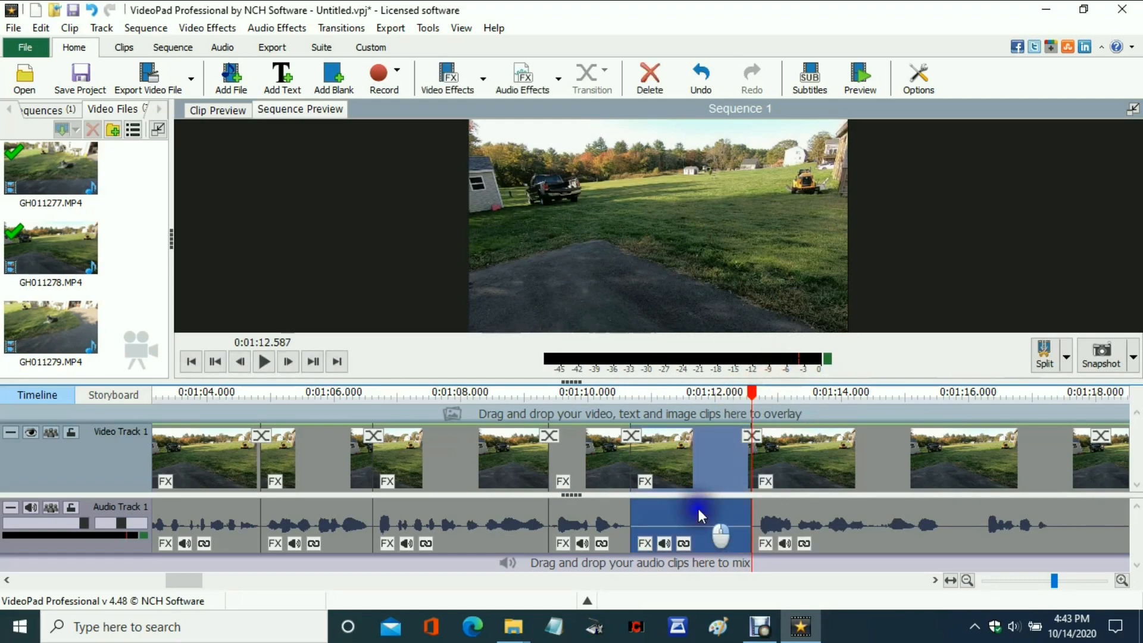
{"action": "right_click", "coordinate": [698, 506]}
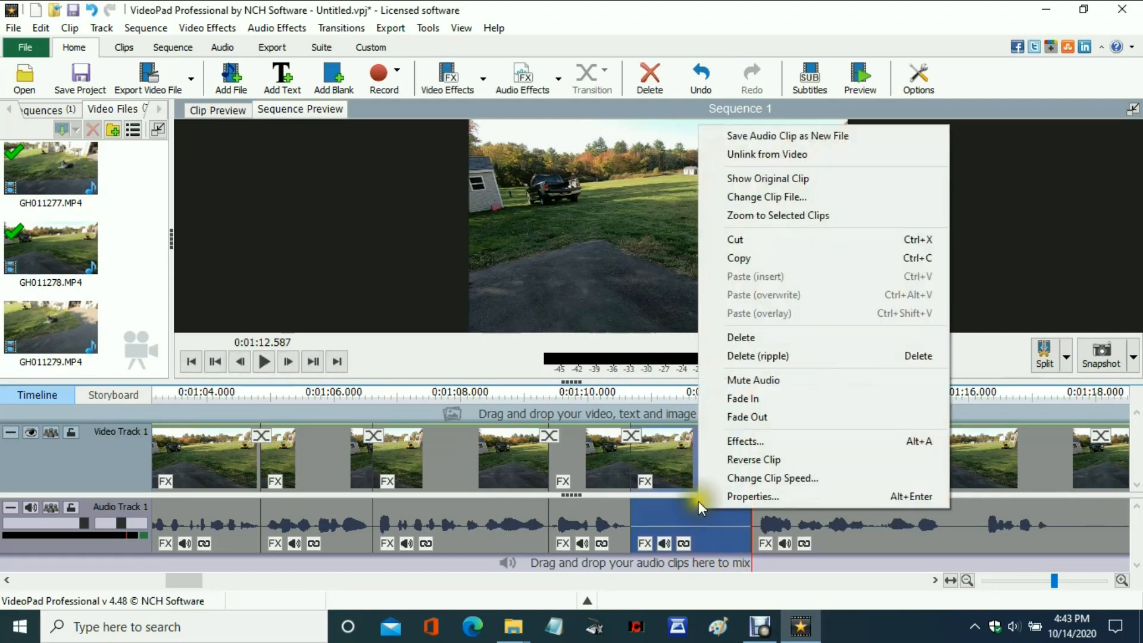
{"action": "left_click", "coordinate": [744, 356]}
Cut out the short silence ending at 0:01:14.276 by splitting at its start and end and ripple-deleting it.
{"action": "left_click_drag", "start_coordinate": [752, 393], "coordinate": [858, 392]}
{"action": "left_click", "coordinate": [841, 381]}
{"action": "left_click", "coordinate": [878, 375]}
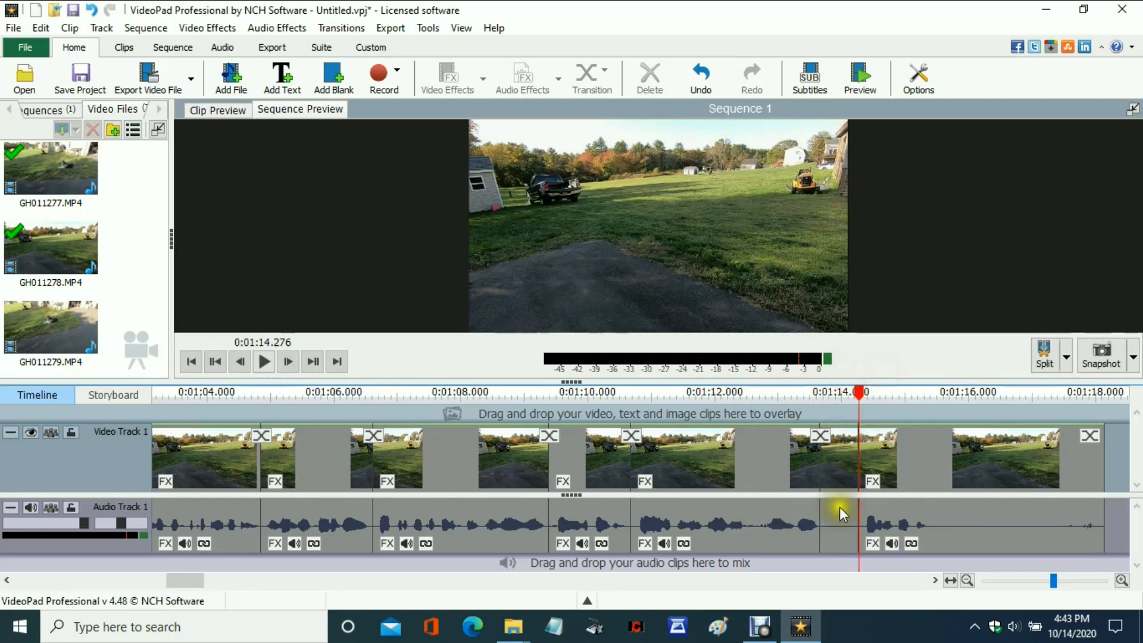
{"action": "left_click", "coordinate": [840, 512]}
{"action": "right_click", "coordinate": [841, 512]}
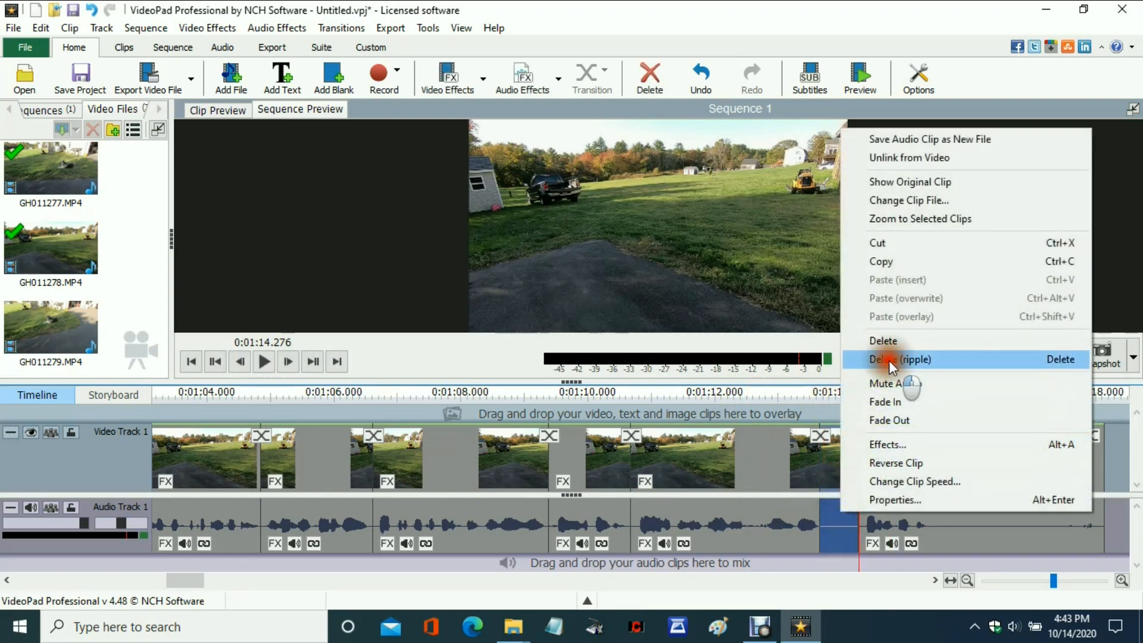
{"action": "left_click", "coordinate": [888, 359]}
Split the last clip at 0:01:14.804, where the speech ends, and ripple-delete the remaining silent tail.
{"action": "left_click_drag", "start_coordinate": [863, 392], "coordinate": [892, 393]}
{"action": "left_click", "coordinate": [920, 370]}
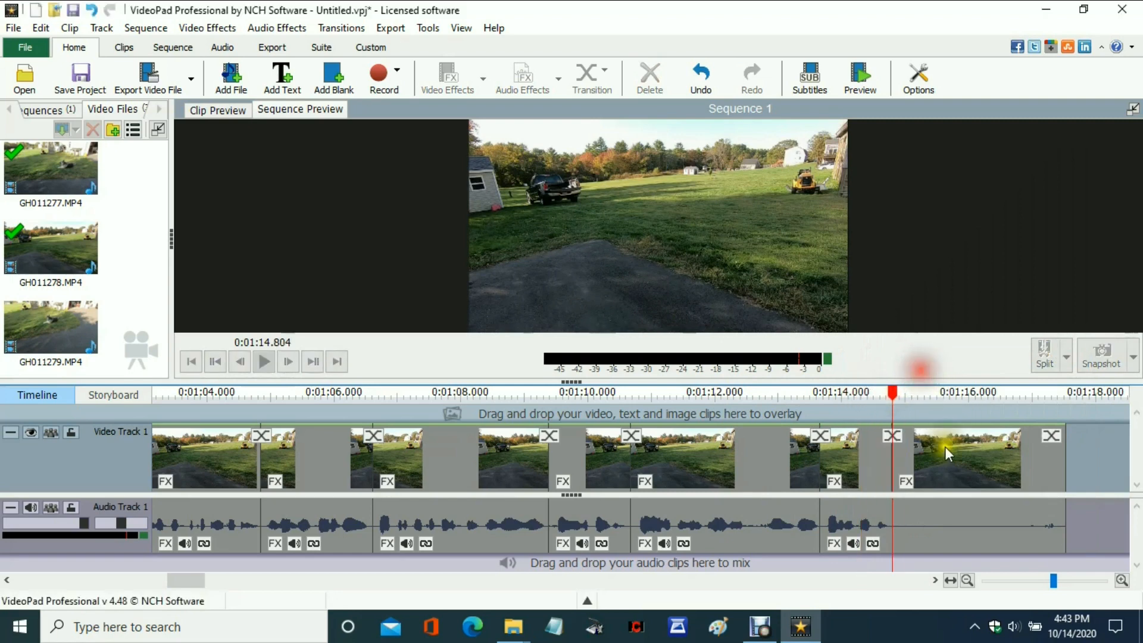
{"action": "left_click", "coordinate": [959, 508]}
{"action": "right_click", "coordinate": [958, 508]}
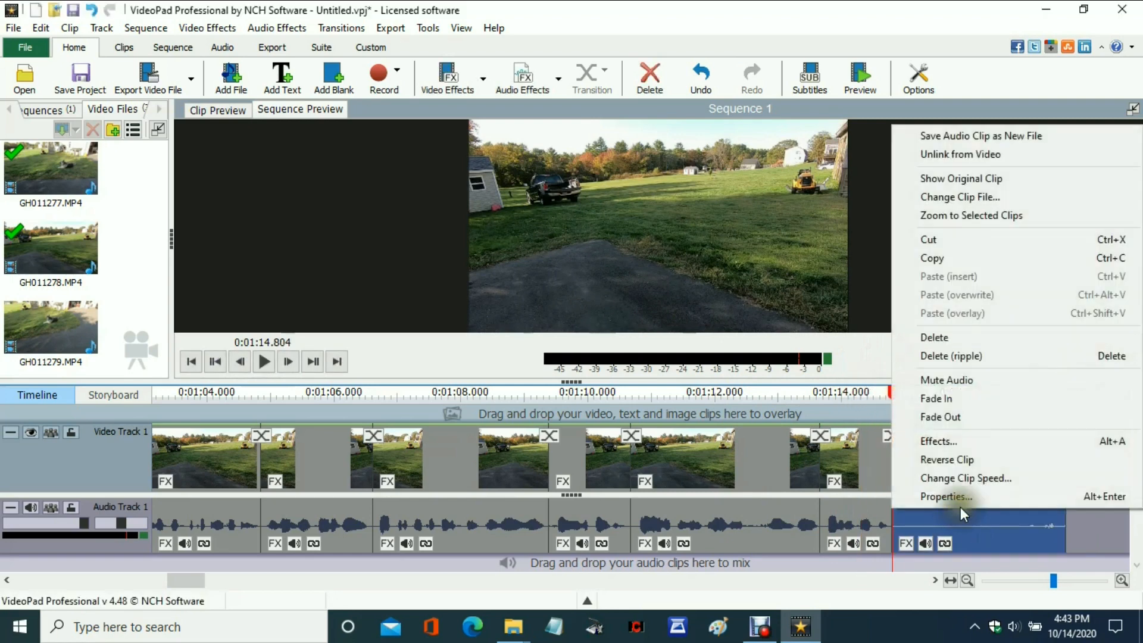
{"action": "left_click", "coordinate": [959, 357]}
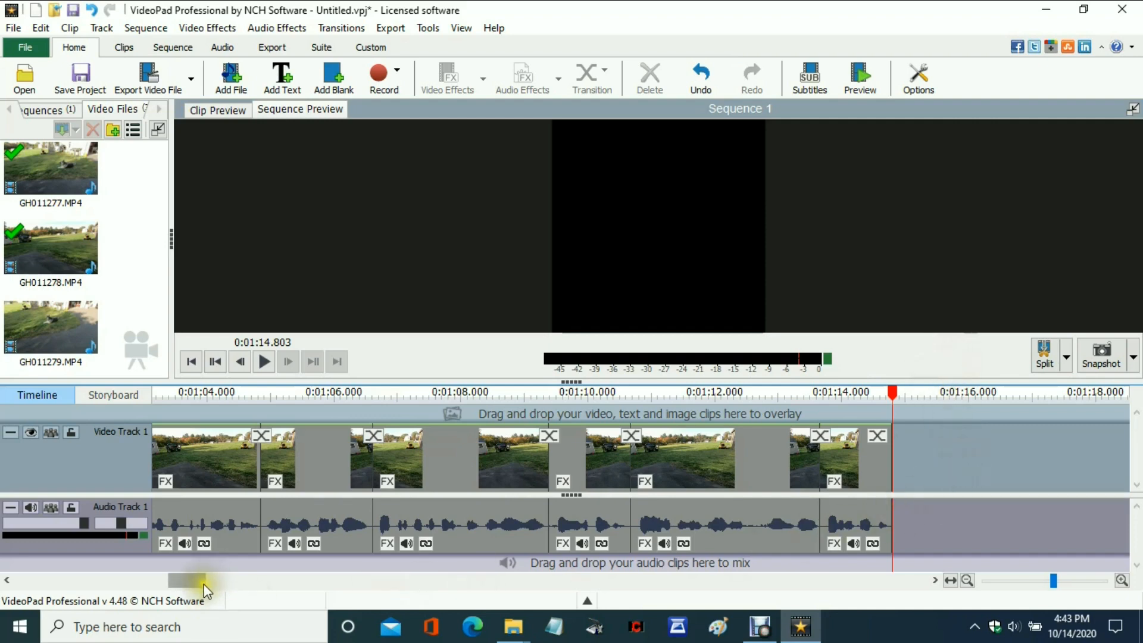
Export the sequence to the Videos folder as entromp4 in .mp4 format, at 1920 x 1080 and a constant 29.97 frame rate.
{"action": "left_click_drag", "start_coordinate": [203, 583], "coordinate": [53, 574]}
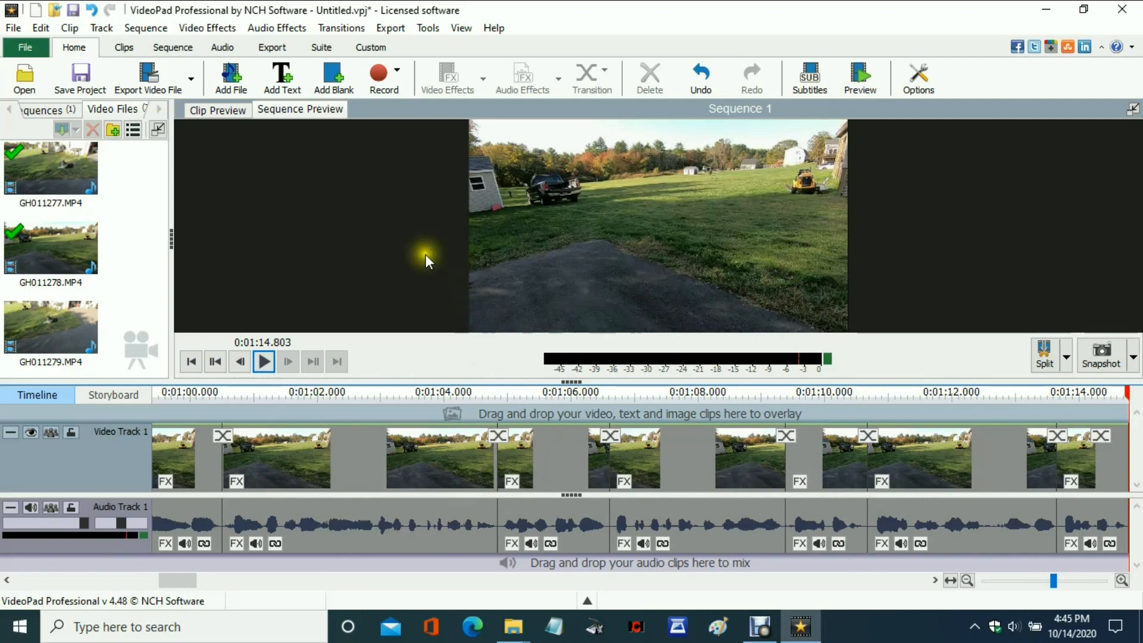
{"action": "left_click", "coordinate": [394, 29]}
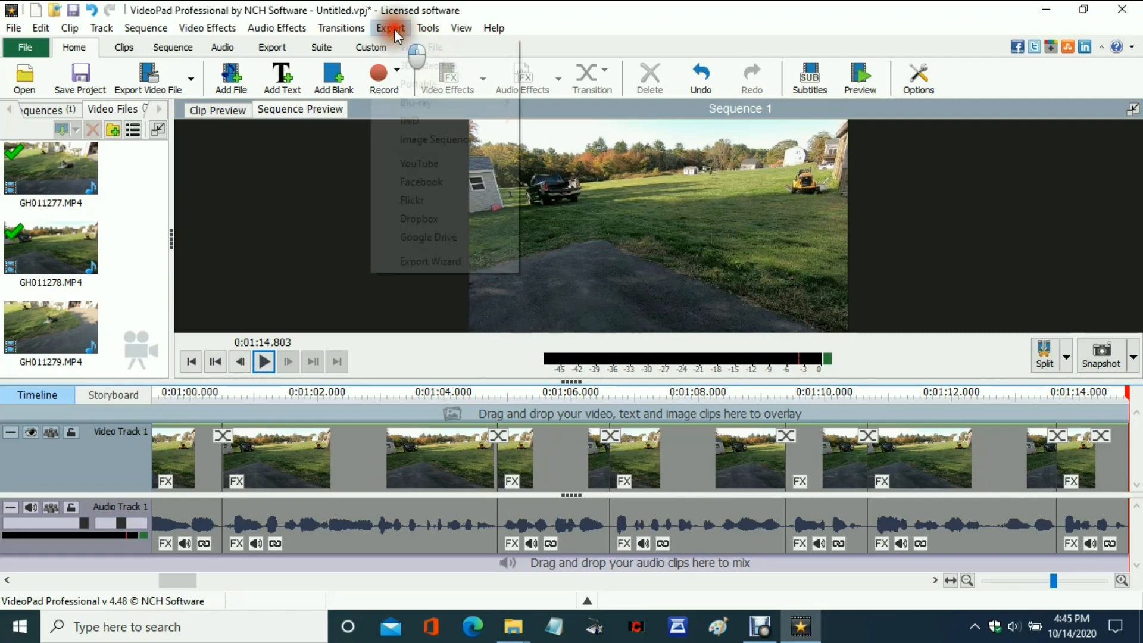
{"action": "left_click", "coordinate": [414, 48]}
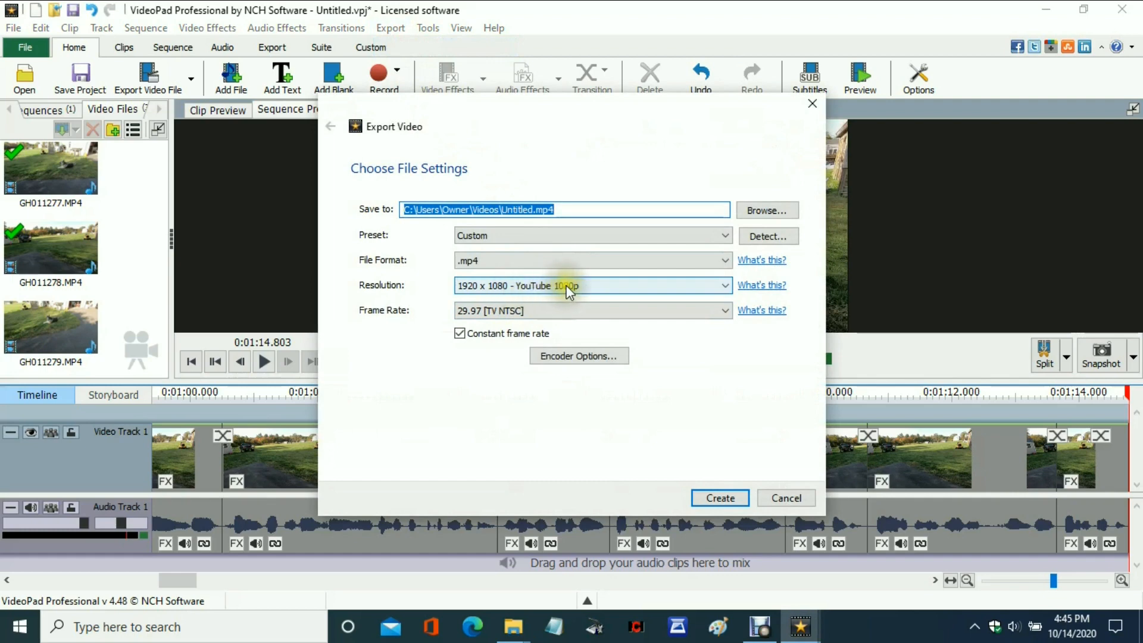
{"action": "left_click_drag", "start_coordinate": [502, 209], "coordinate": [534, 209]}
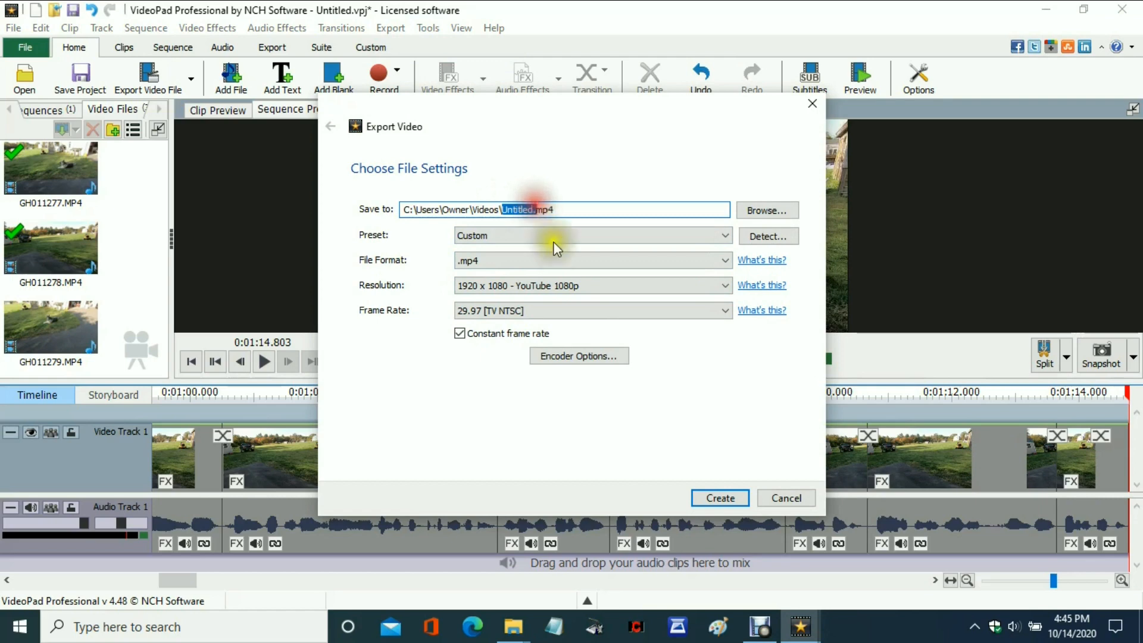
{"action": "type", "text": "entro"}
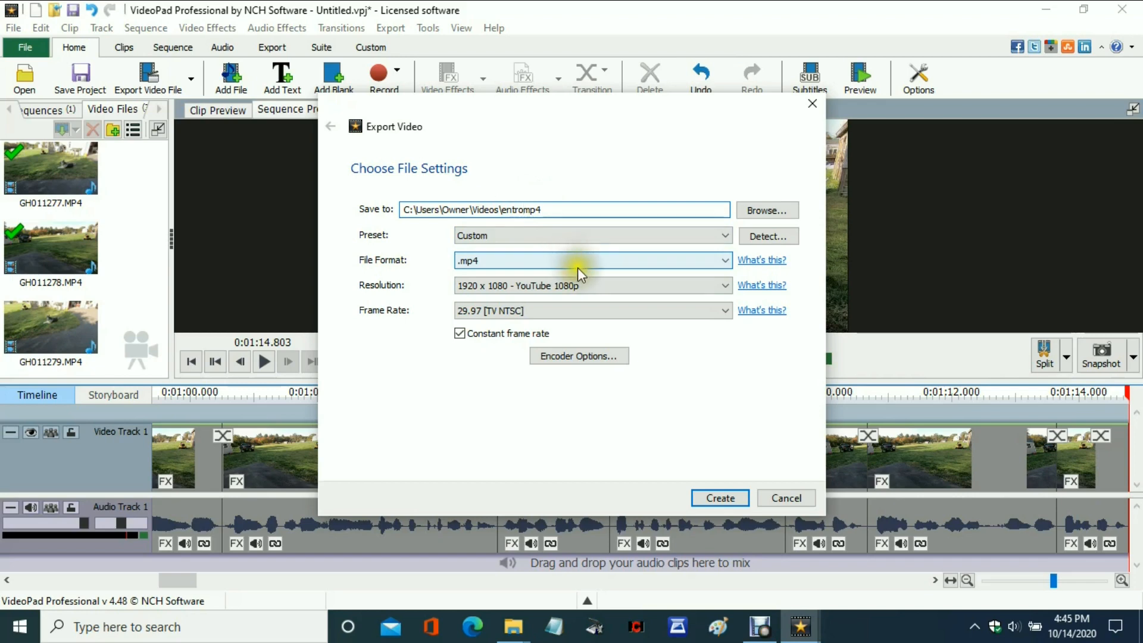
{"action": "left_click", "coordinate": [723, 498]}
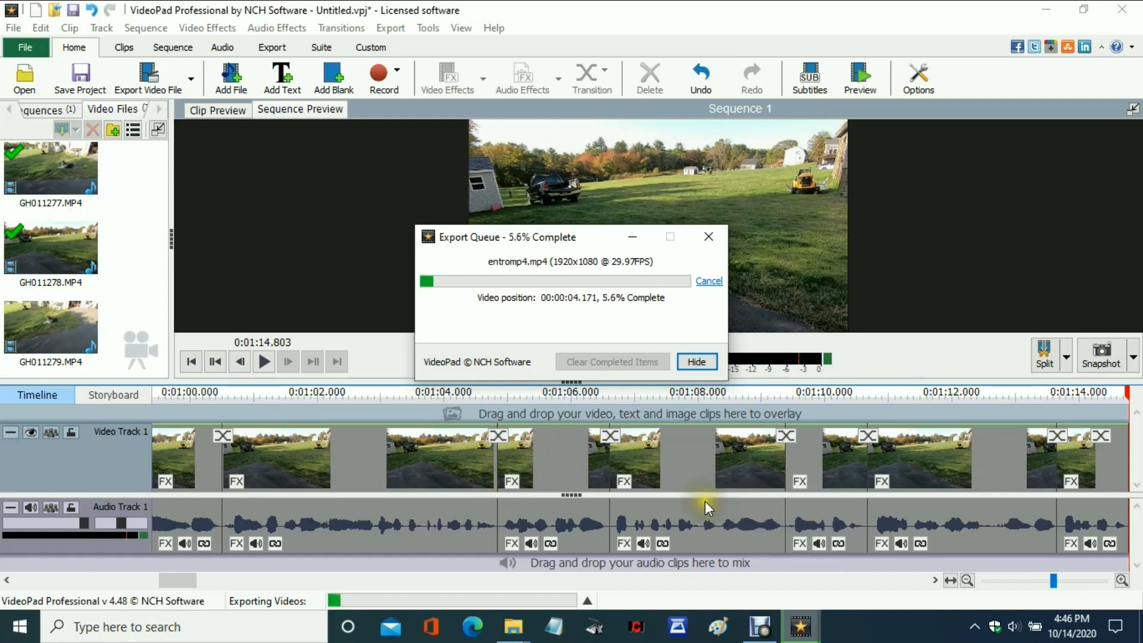
{"action": "left_click", "coordinate": [684, 463]}
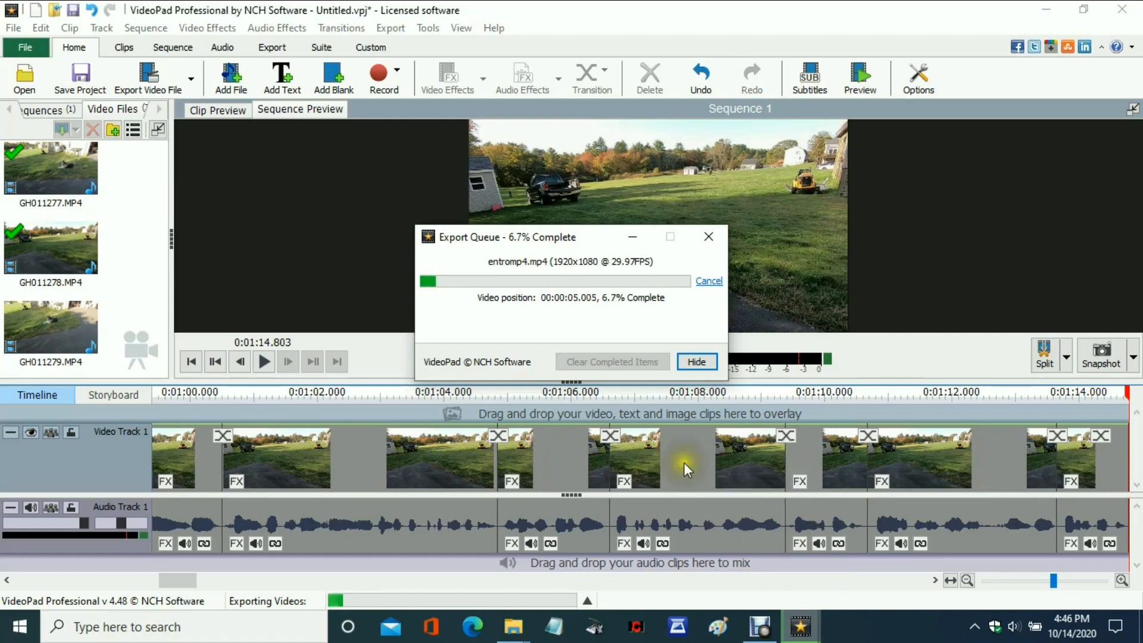